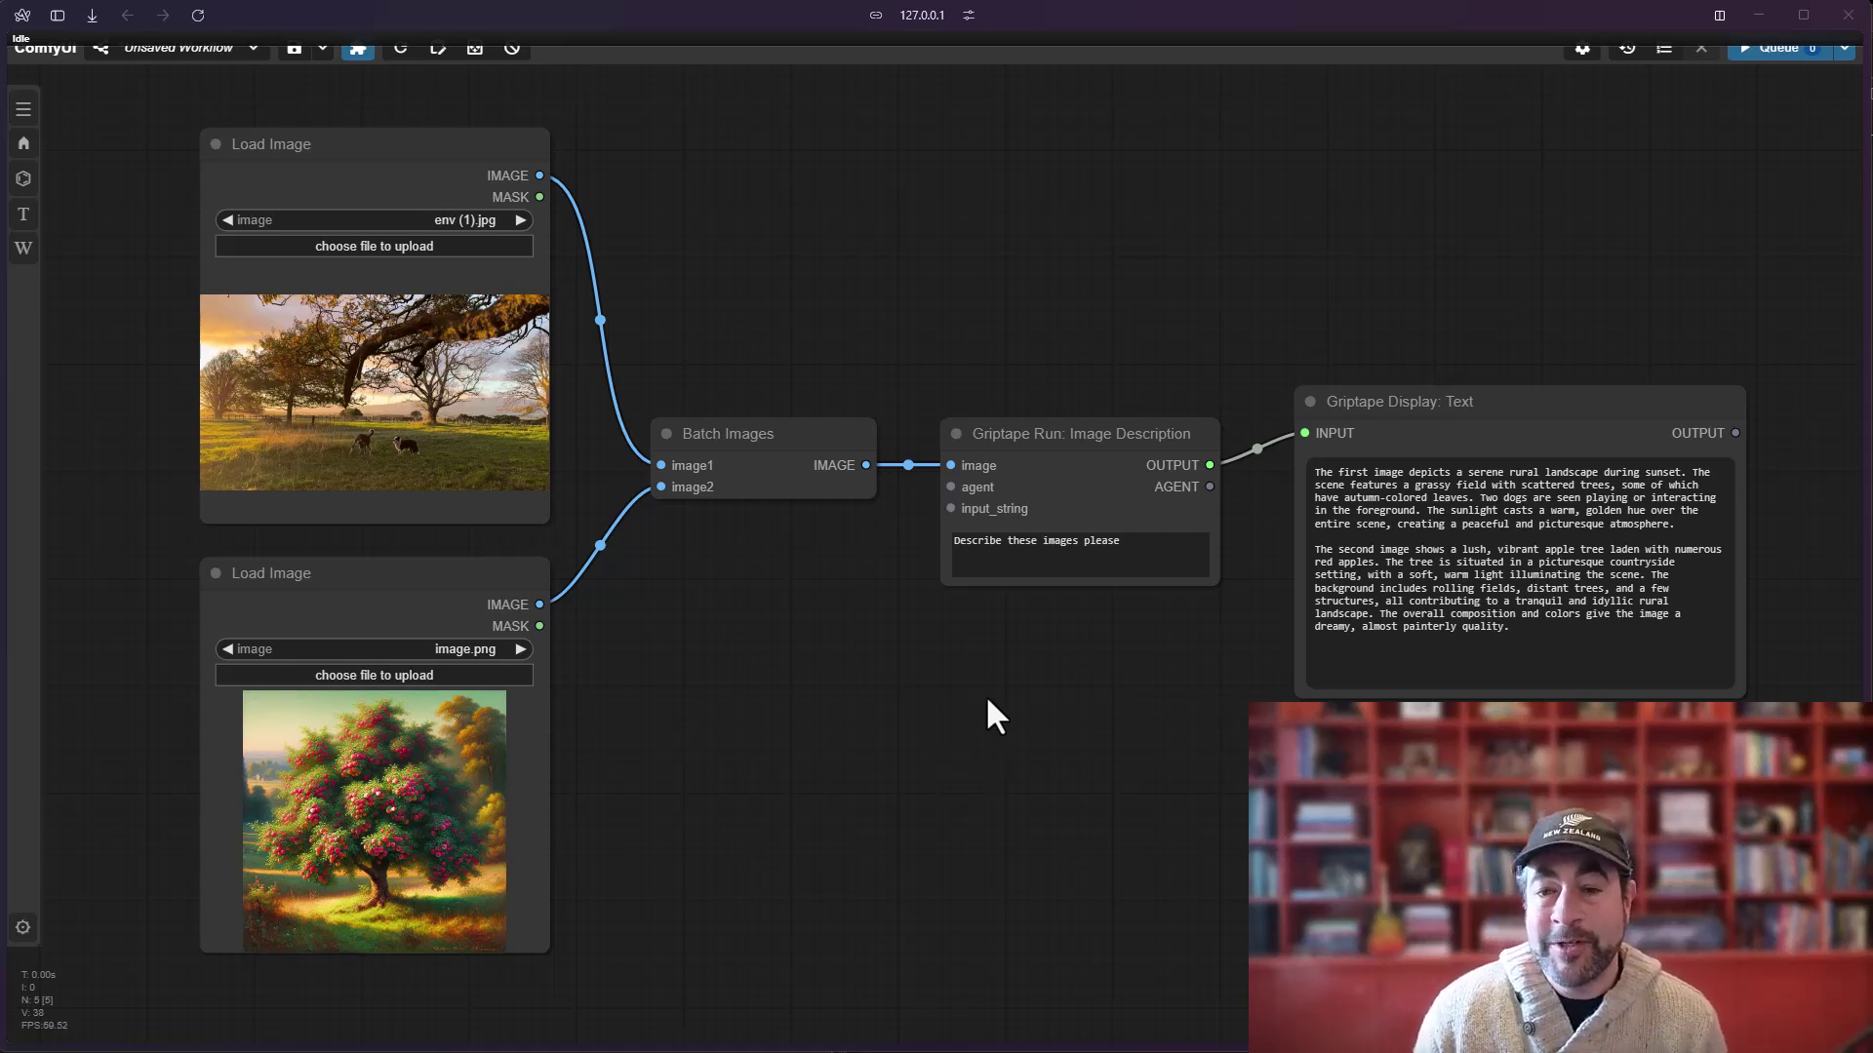
Examine the existing workflow from the two Load Image nodes through Batch Images and the image description to the text display.
drag(987, 701, 991, 721)
scroll(991, 721, up, 1)
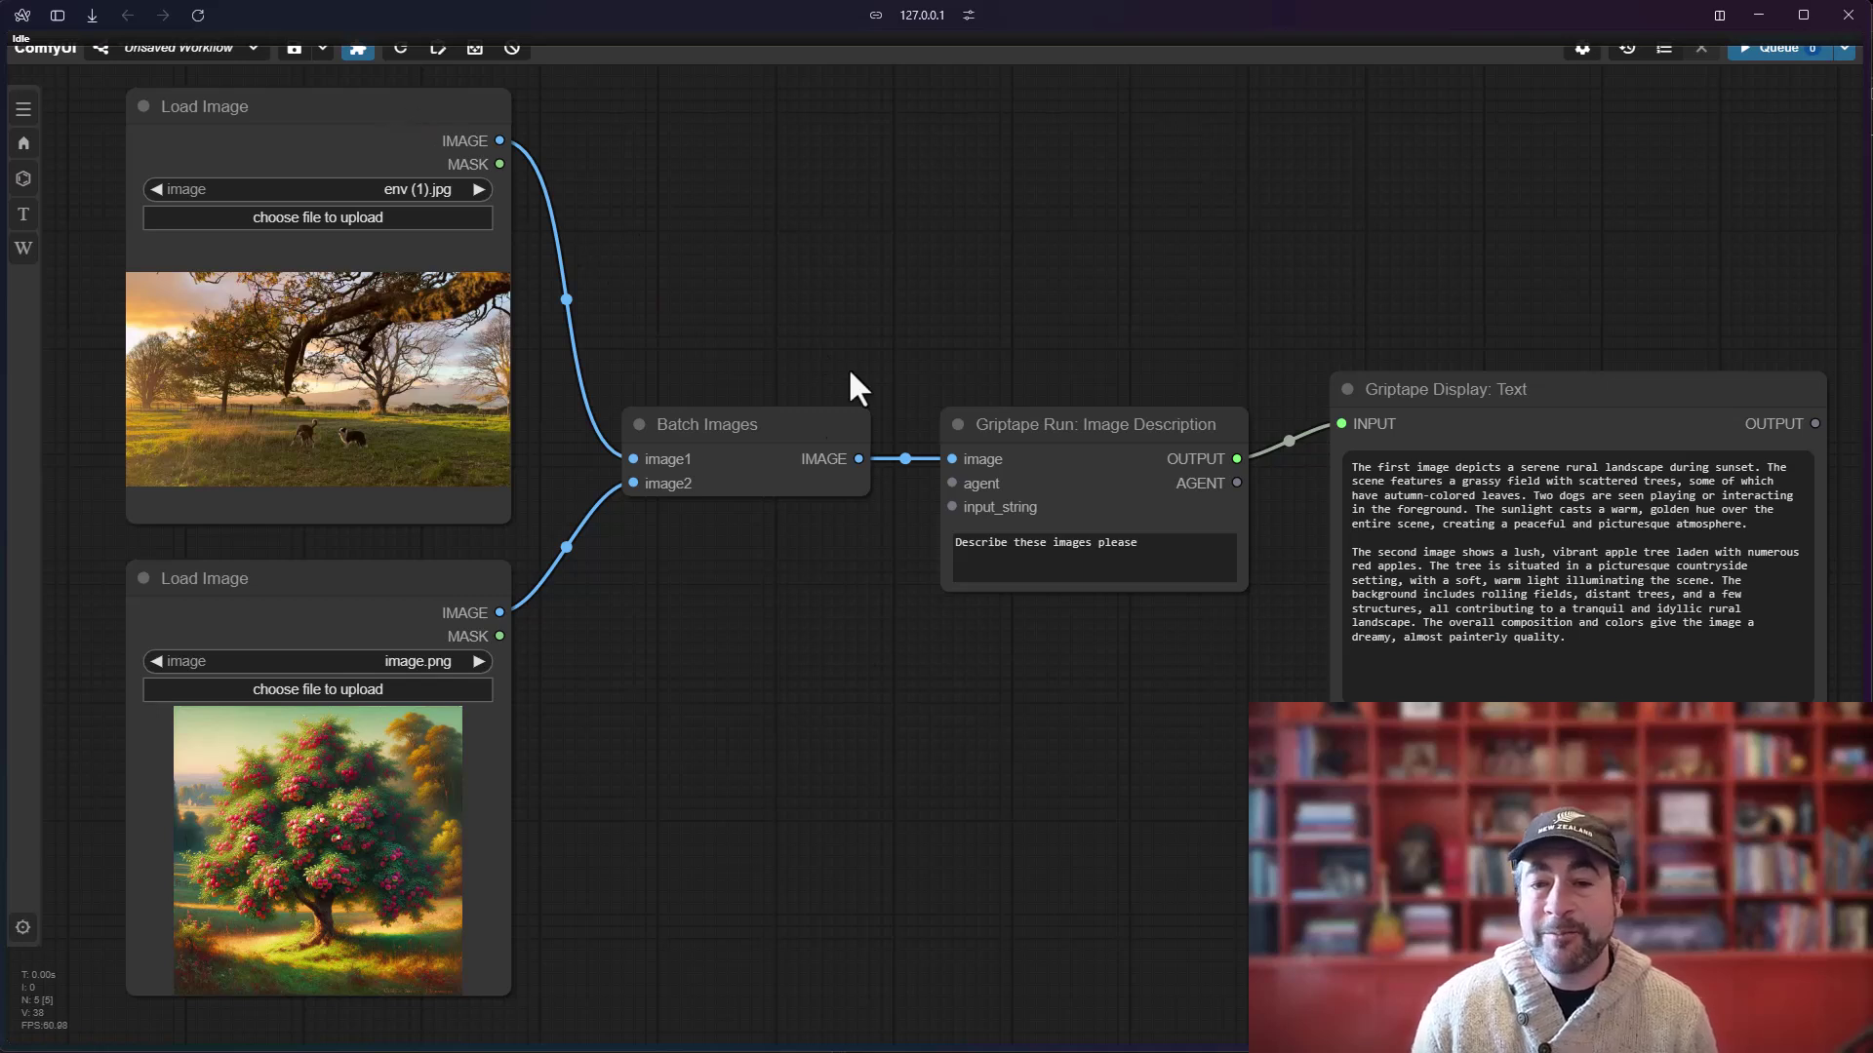
drag(1108, 438, 1103, 442)
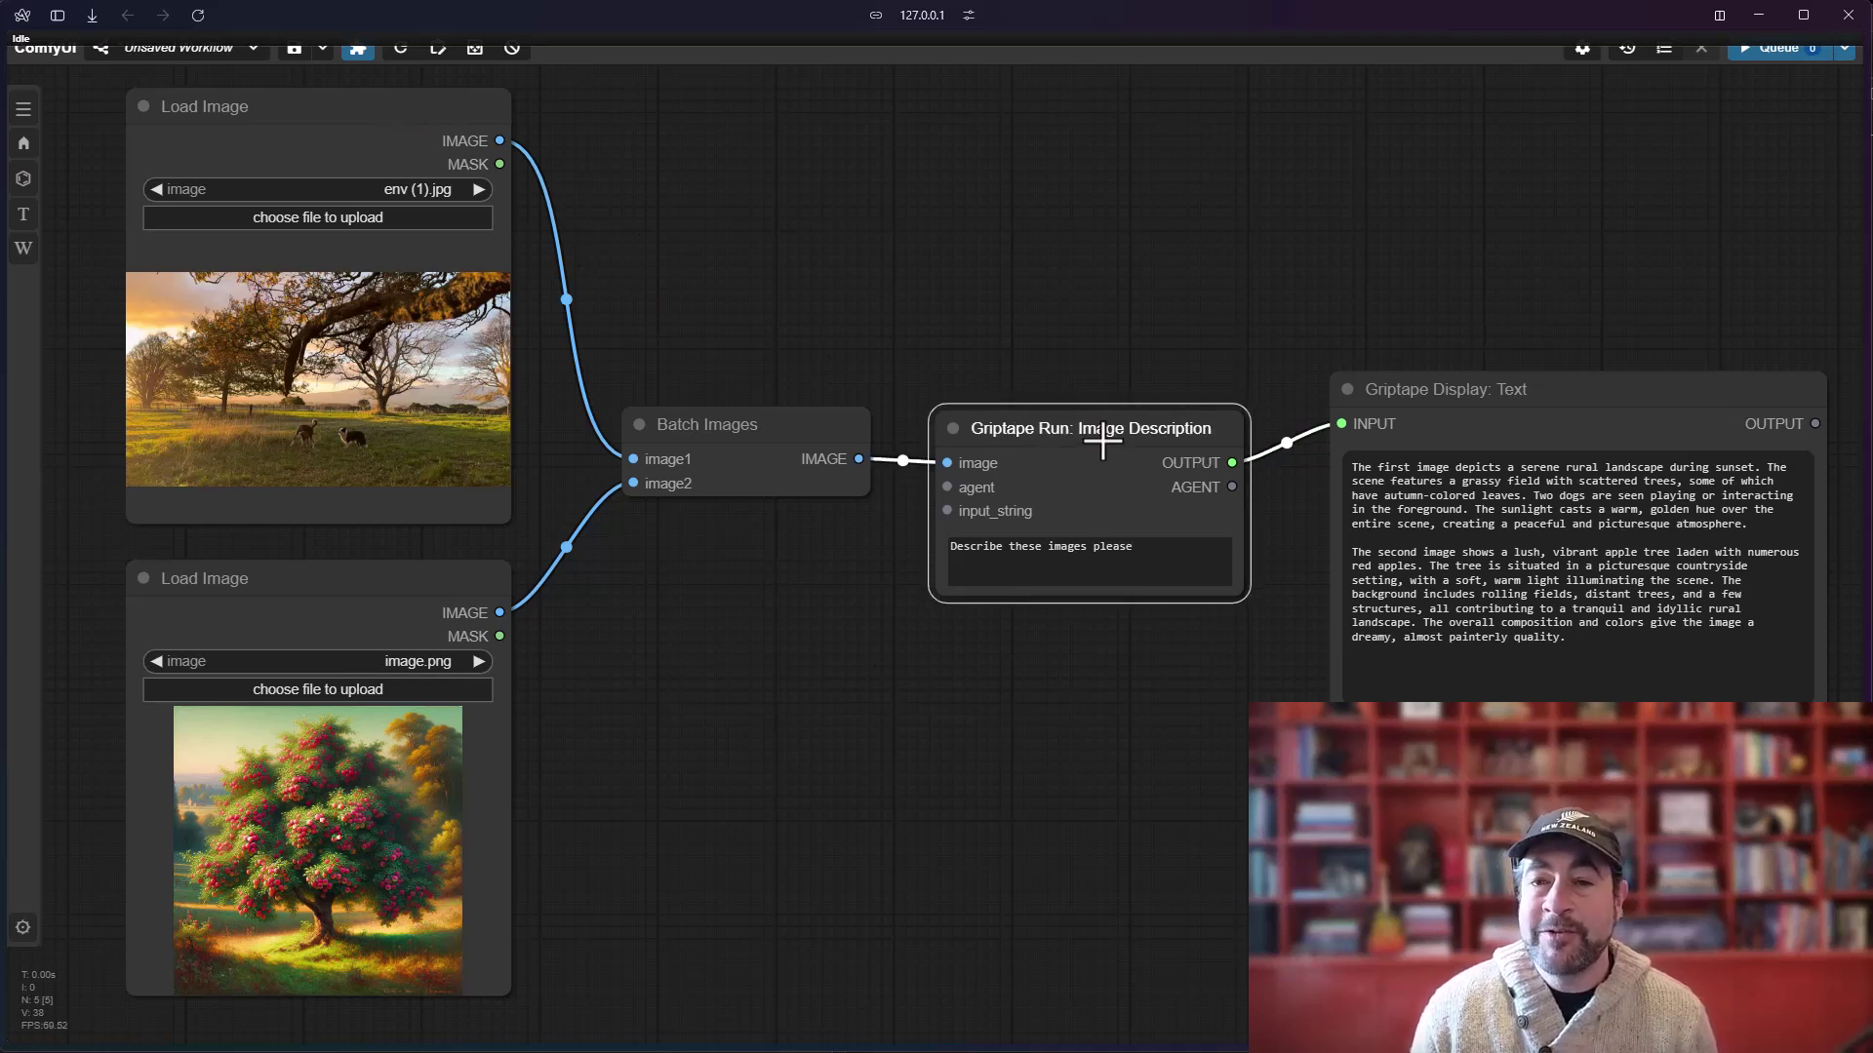
drag(732, 786, 766, 796)
click(340, 128)
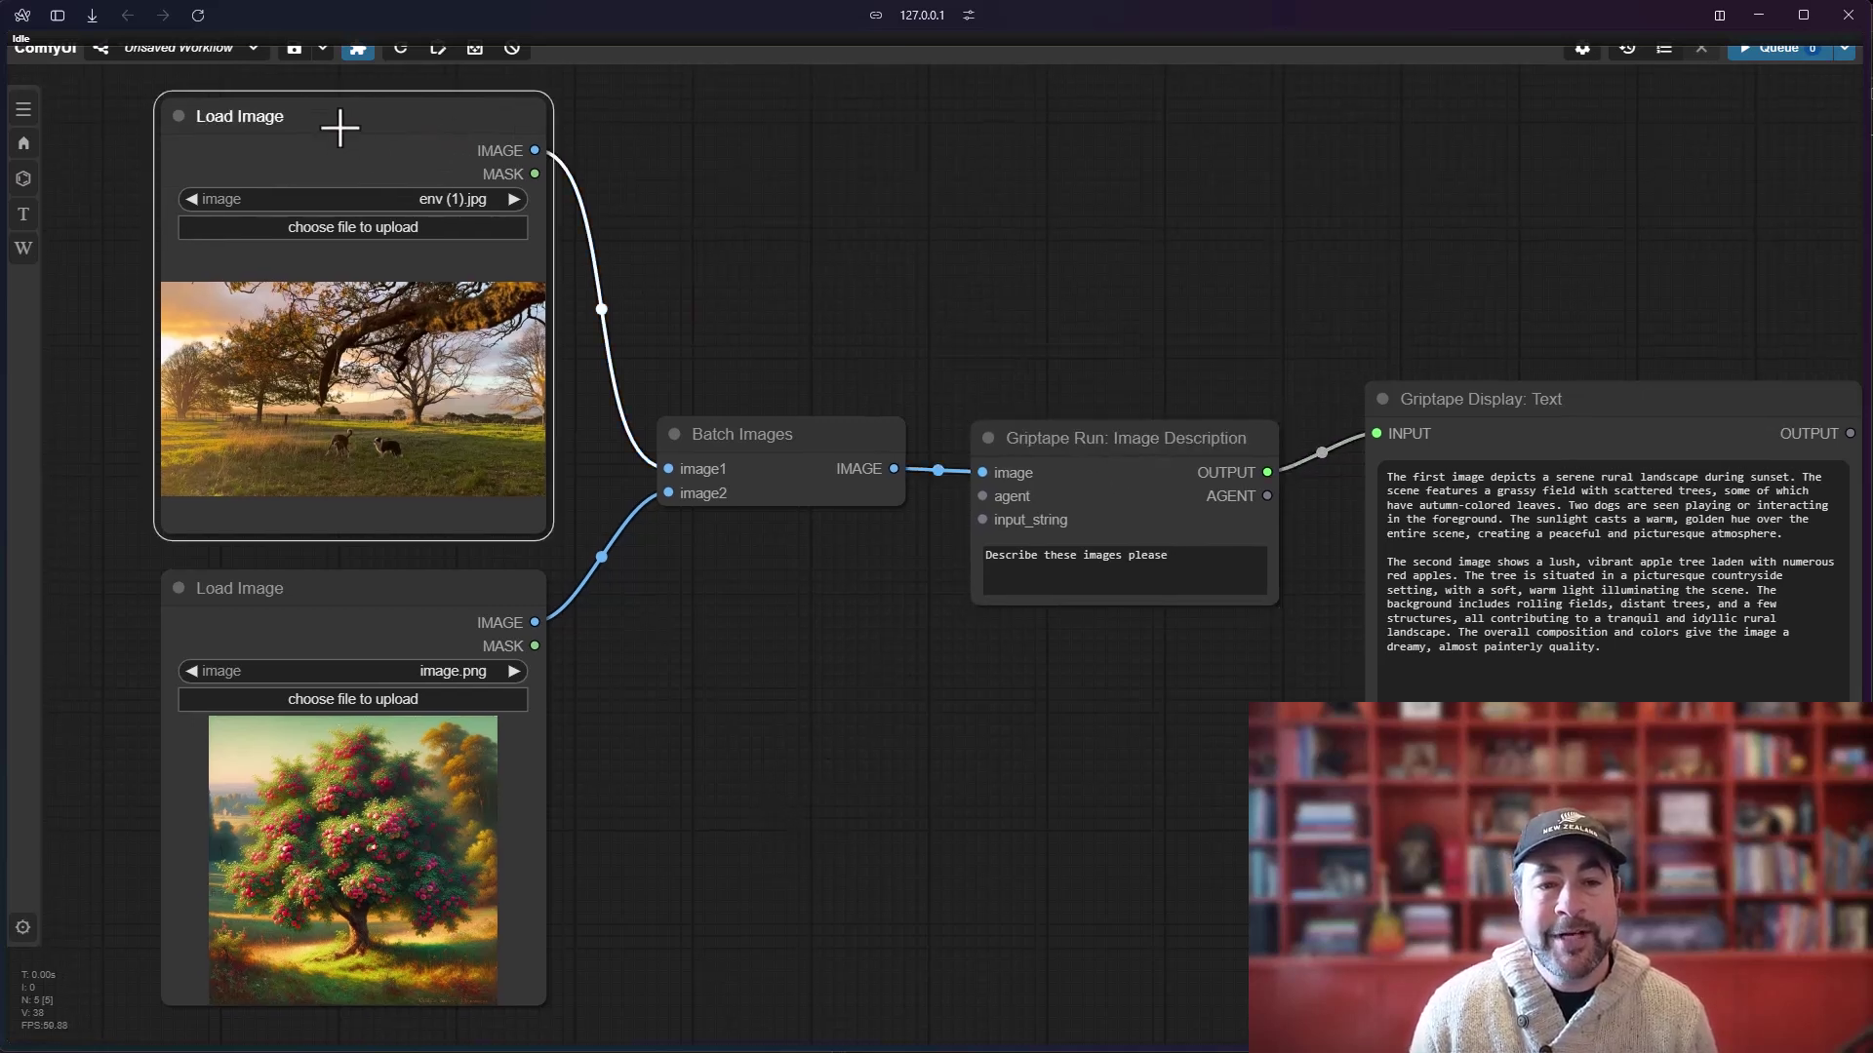
drag(364, 598, 364, 596)
drag(792, 435, 789, 435)
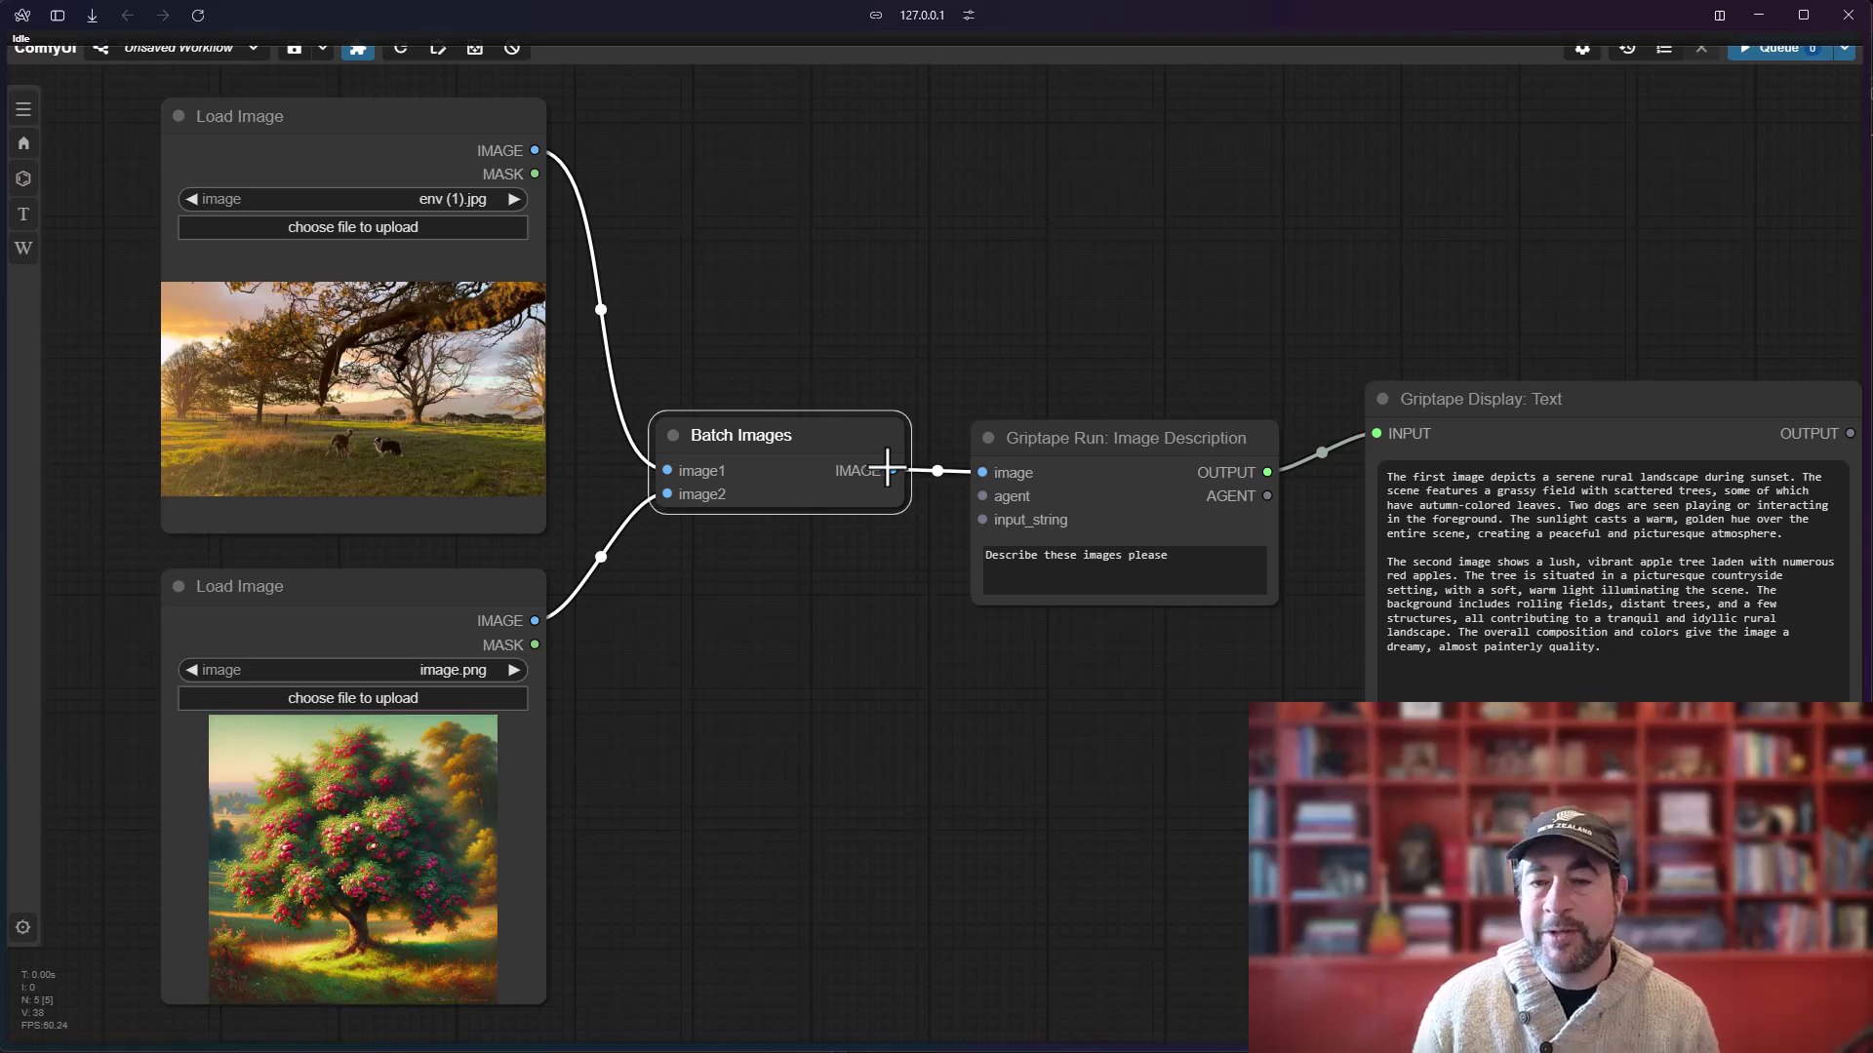
drag(1088, 467, 1087, 464)
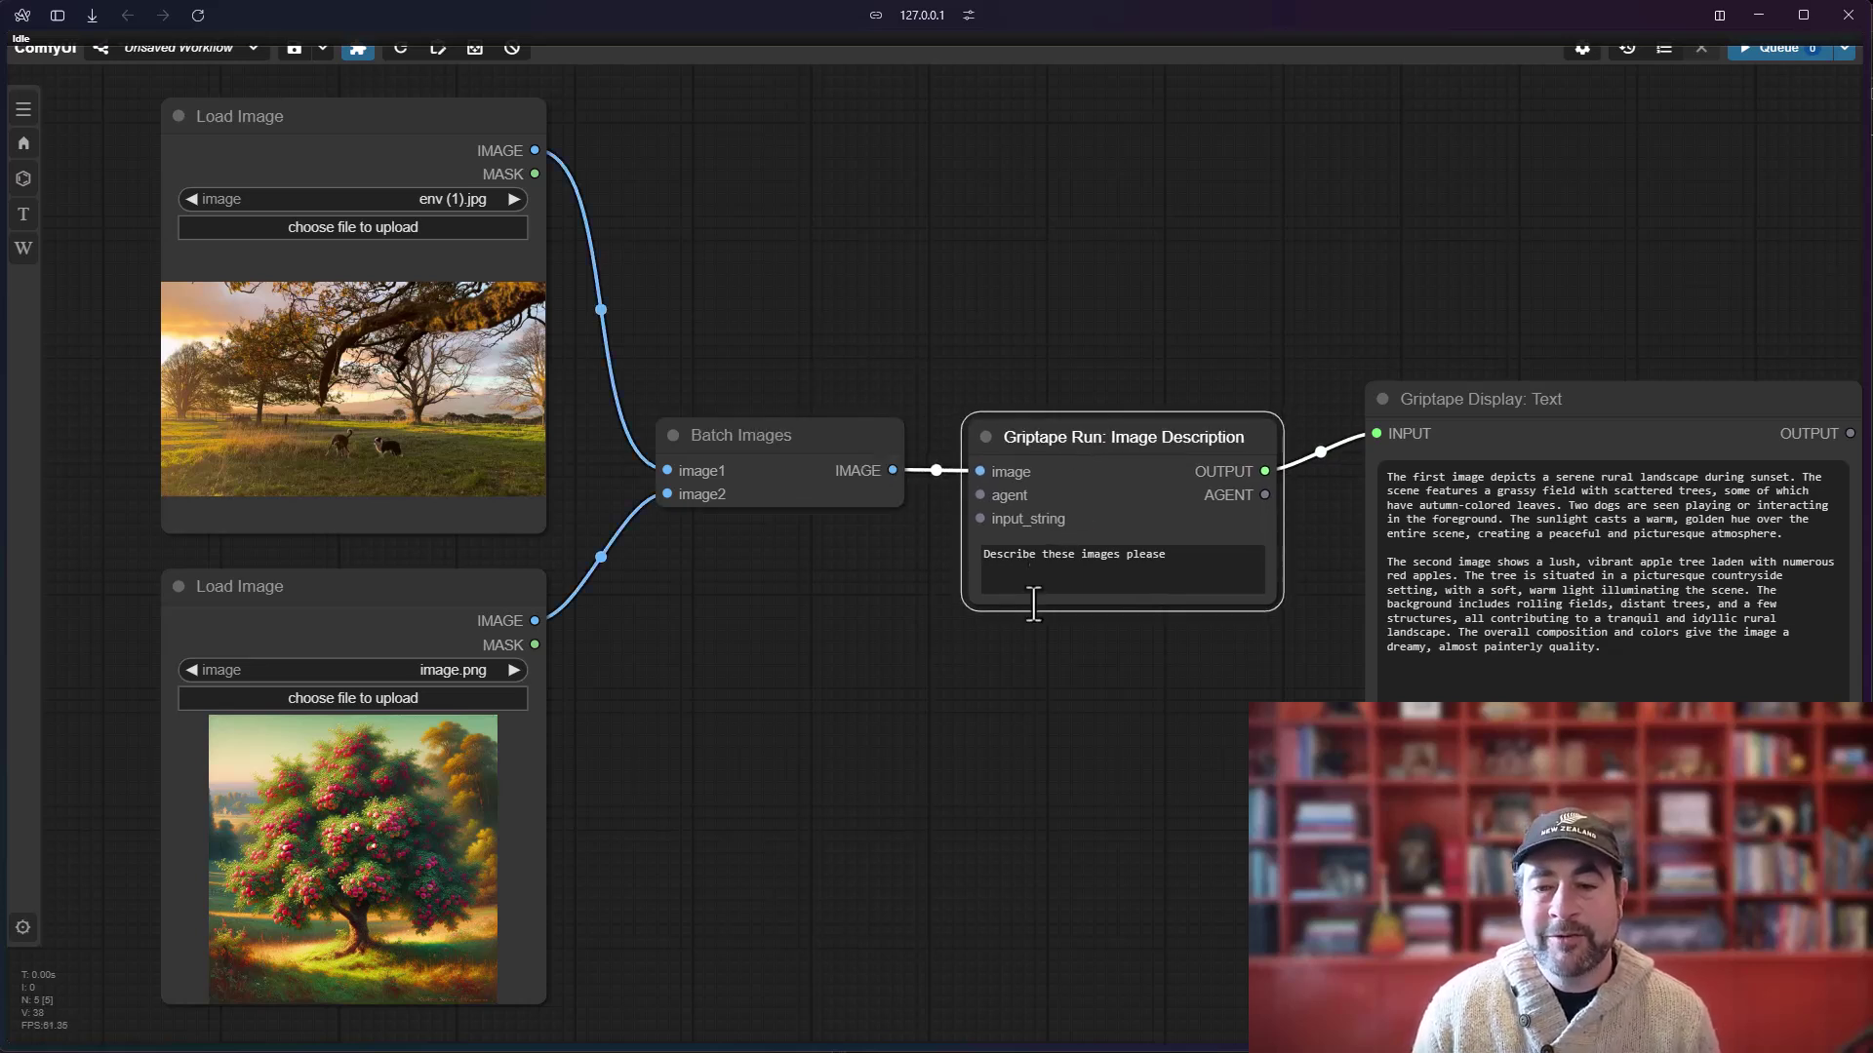
drag(1236, 788, 1057, 774)
mouse_move(1441, 380)
mouse_down()
mouse_move(1359, 389)
mouse_move(1429, 389)
mouse_up()
scroll(881, 749, down, 3)
drag(881, 749, 958, 669)
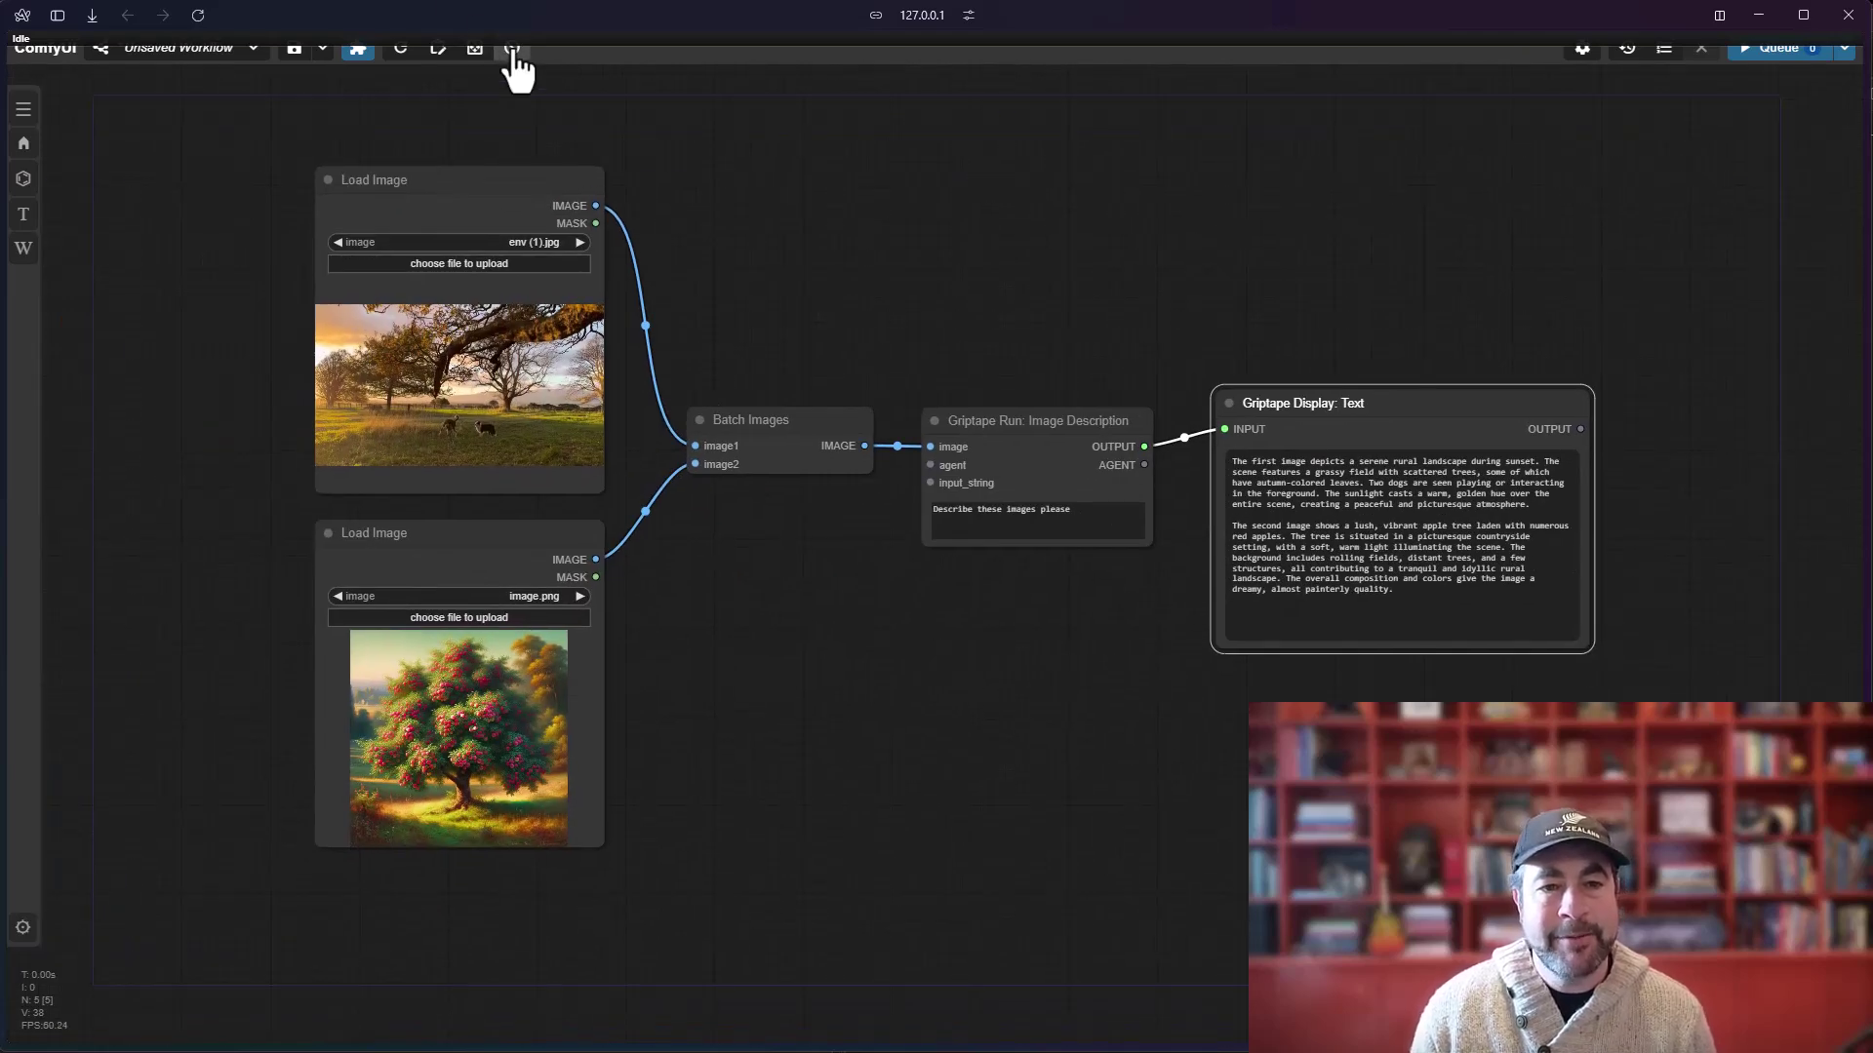
Clear the existing workflow and add a Load Image node to the empty canvas.
click(512, 49)
click(868, 576)
double_click(507, 384)
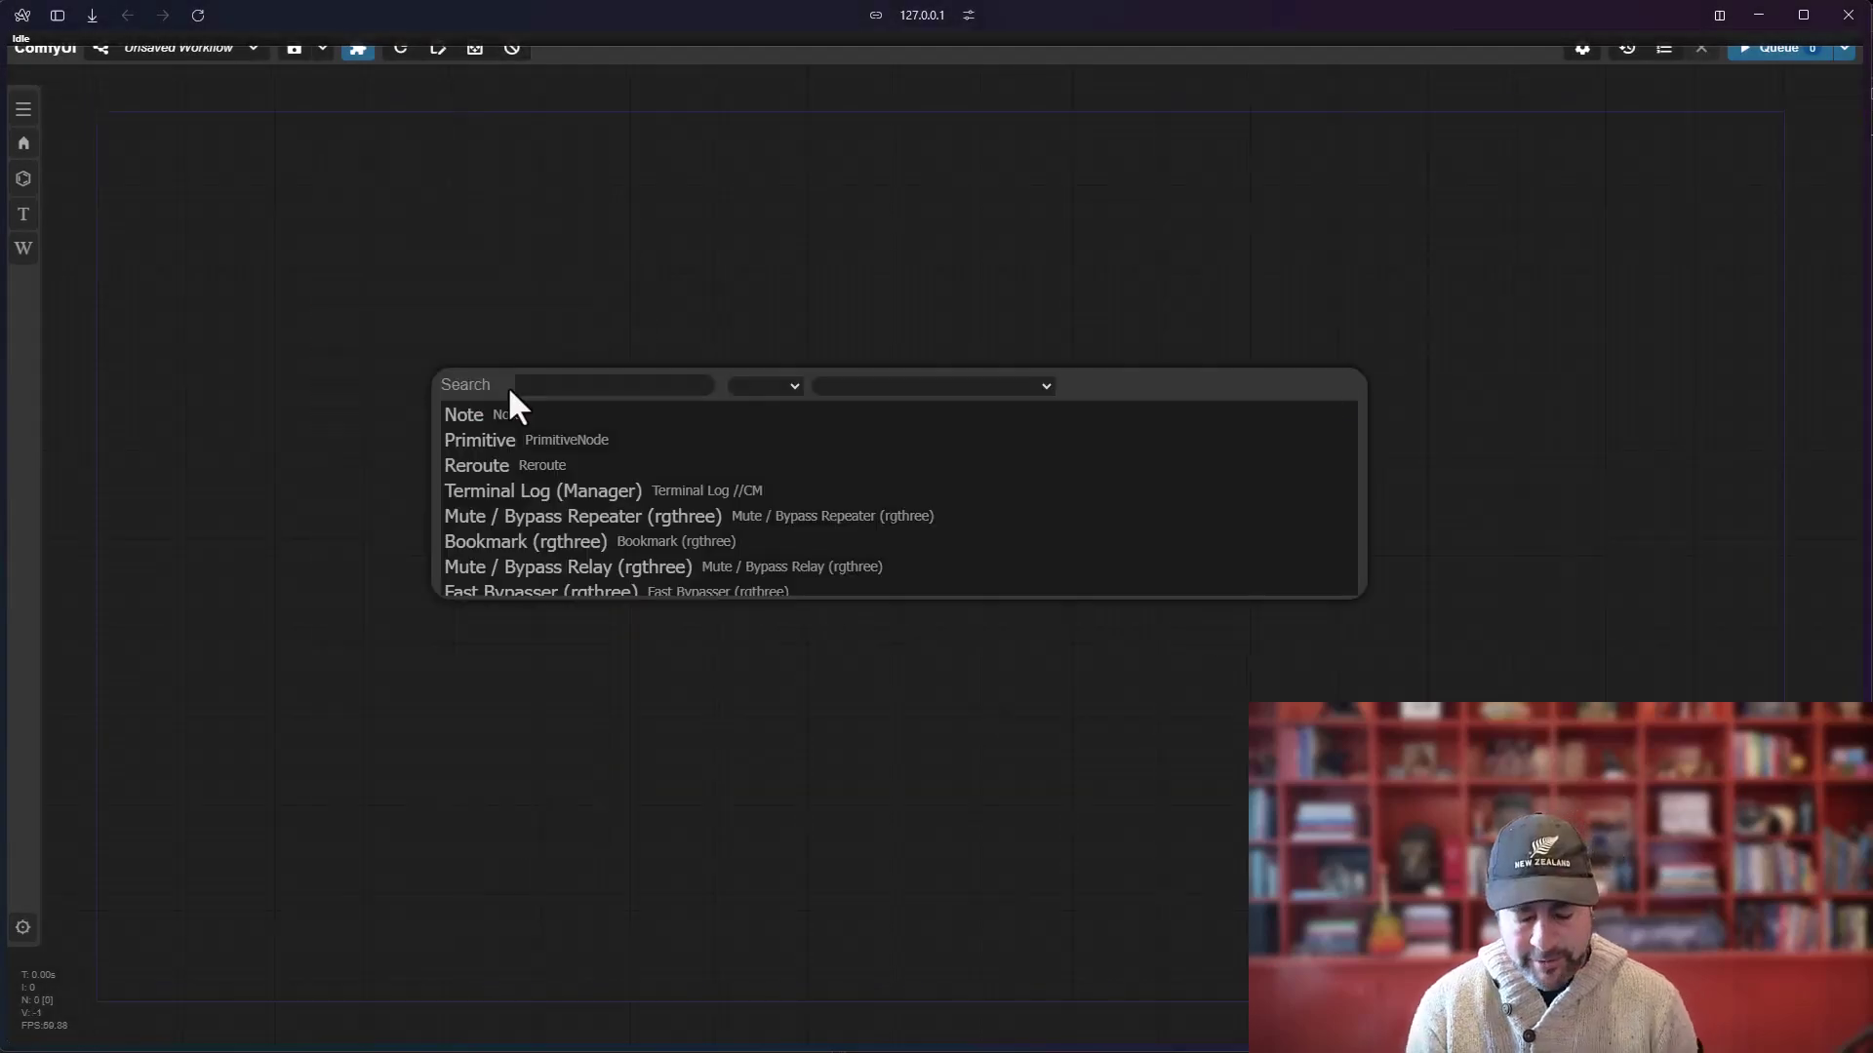
text(loa)
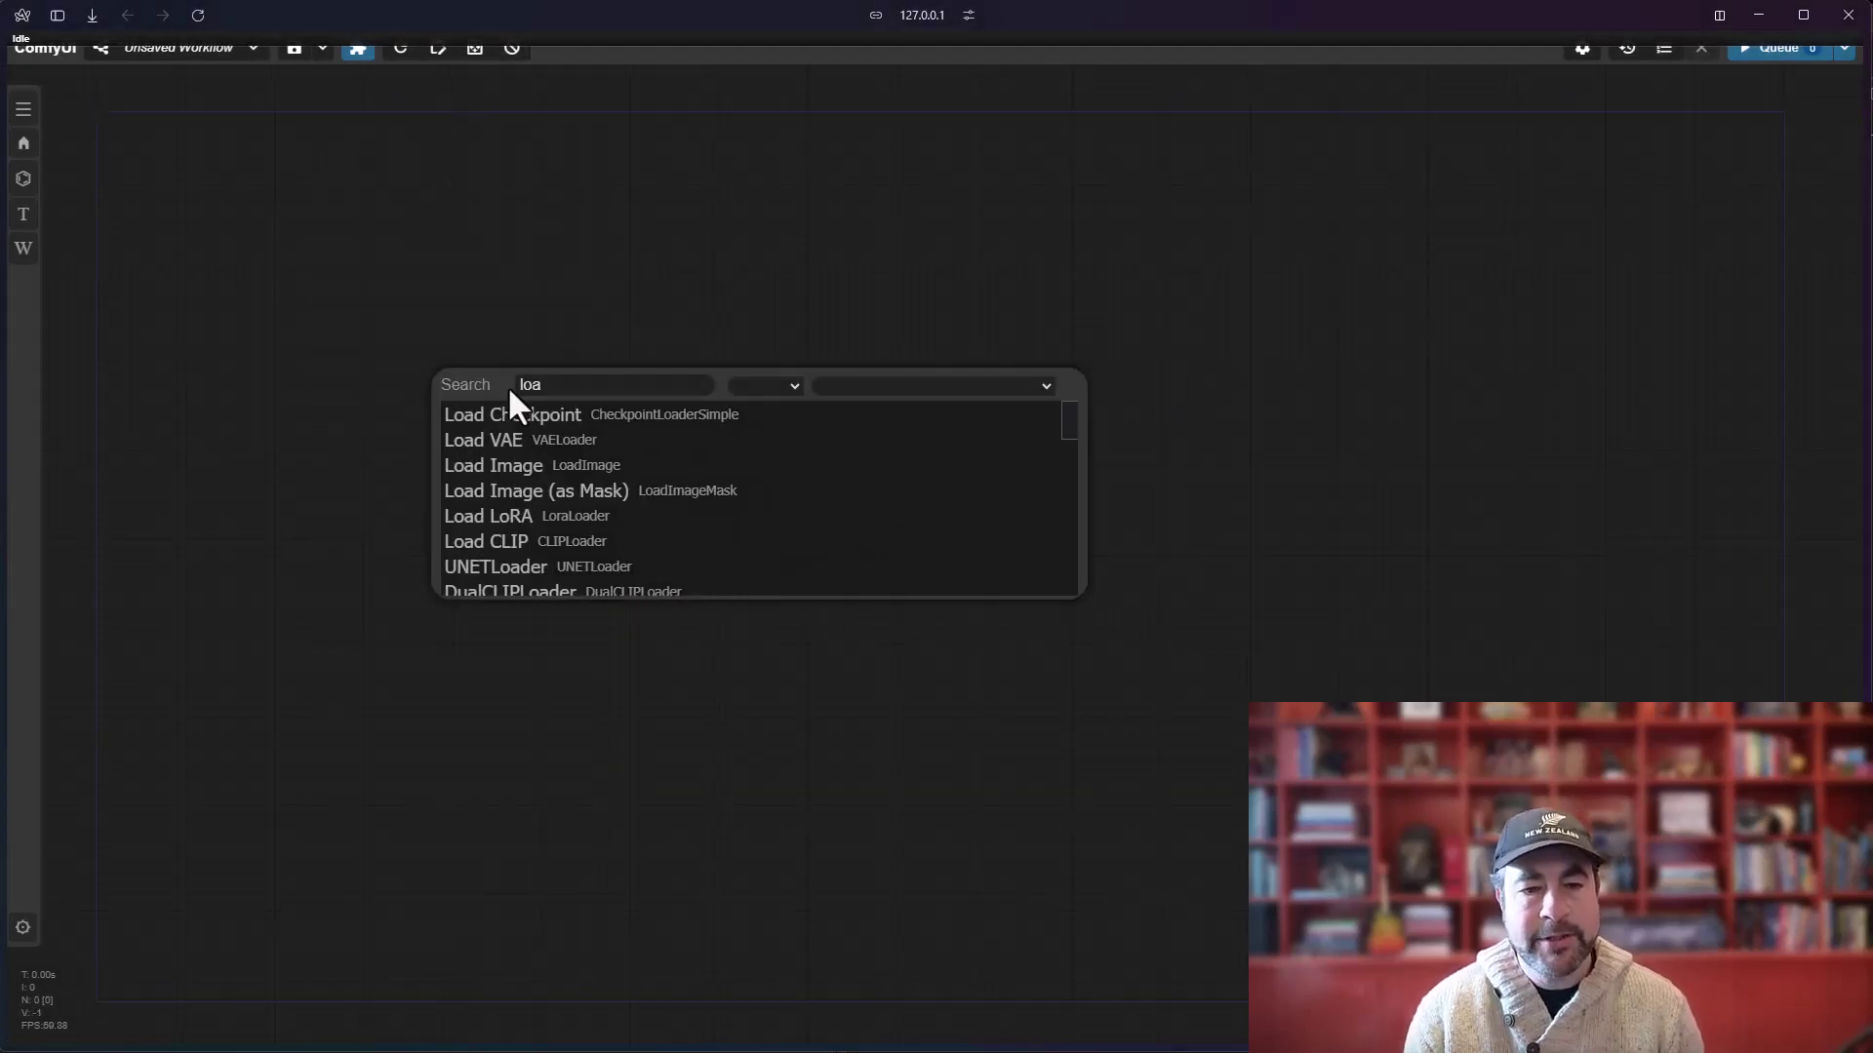
click(515, 467)
scroll(493, 517, up, 4)
Open the Griptape Trade School site from the canvas and go to the Image Generation - Pipelines course.
right_click(883, 385)
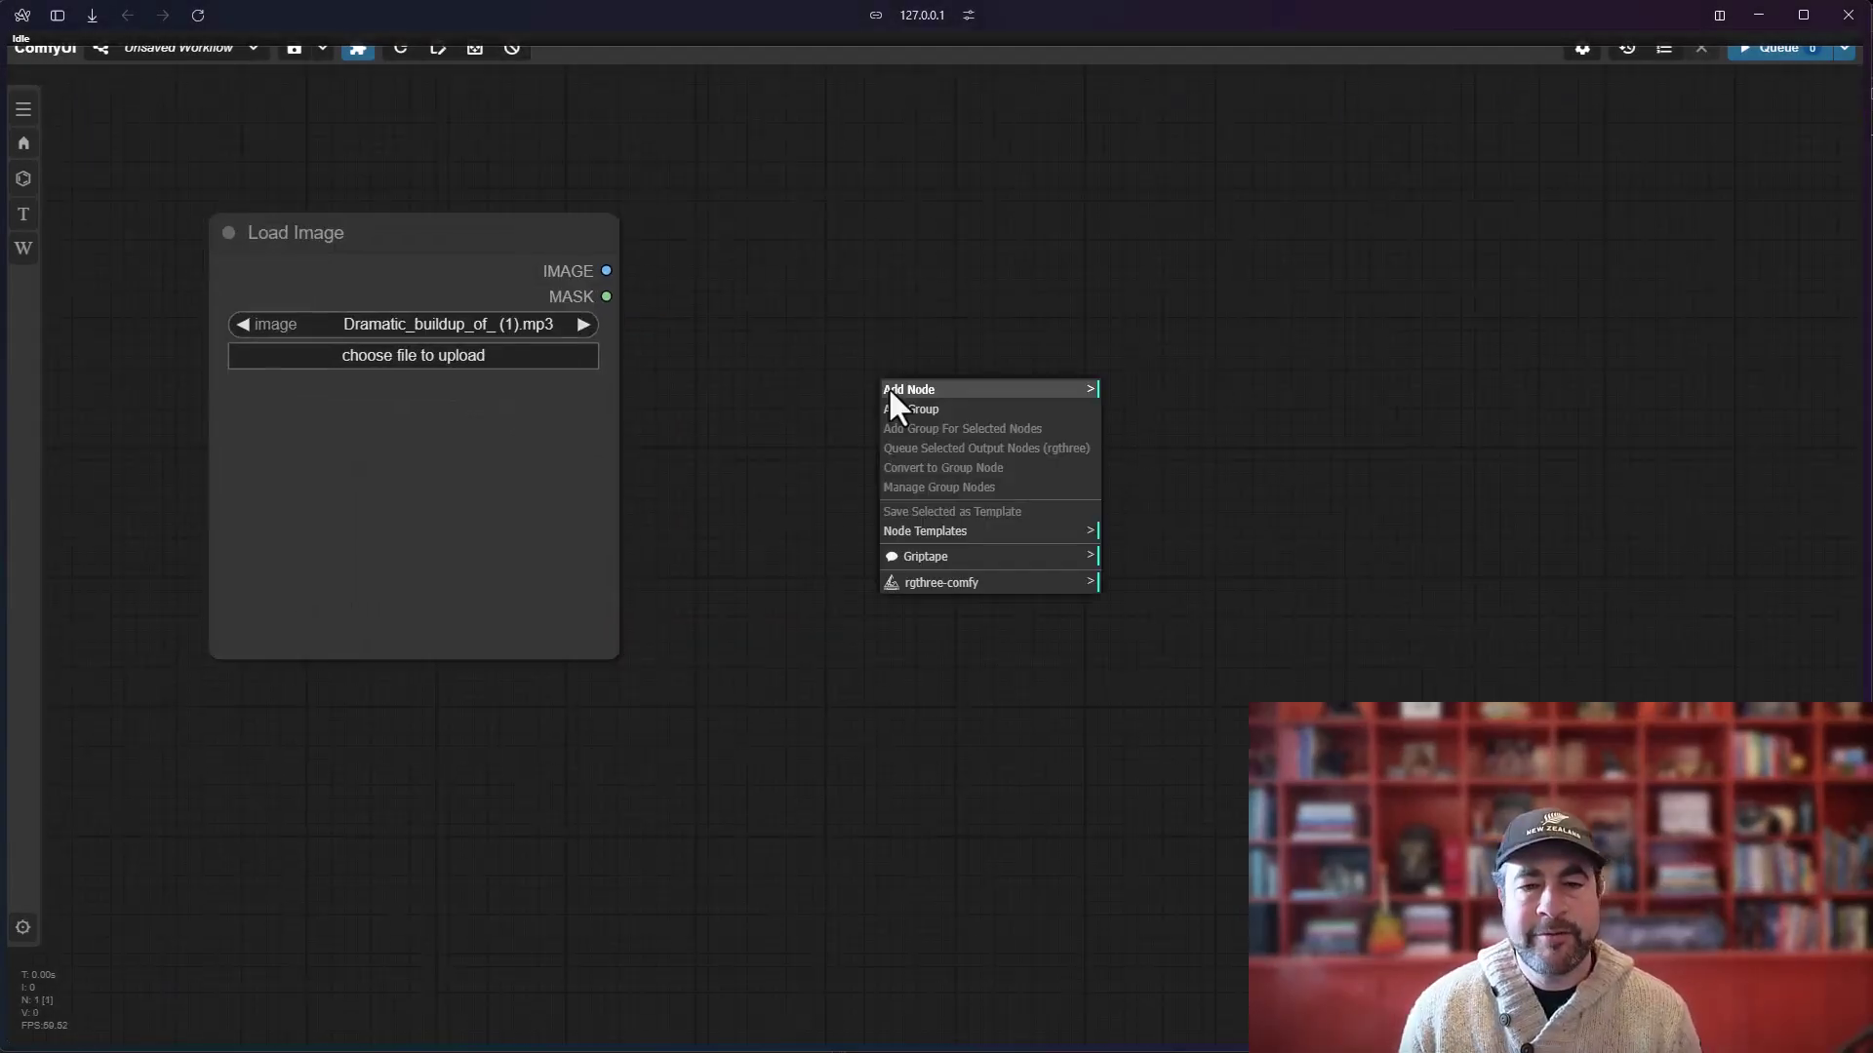
click(956, 556)
click(1157, 639)
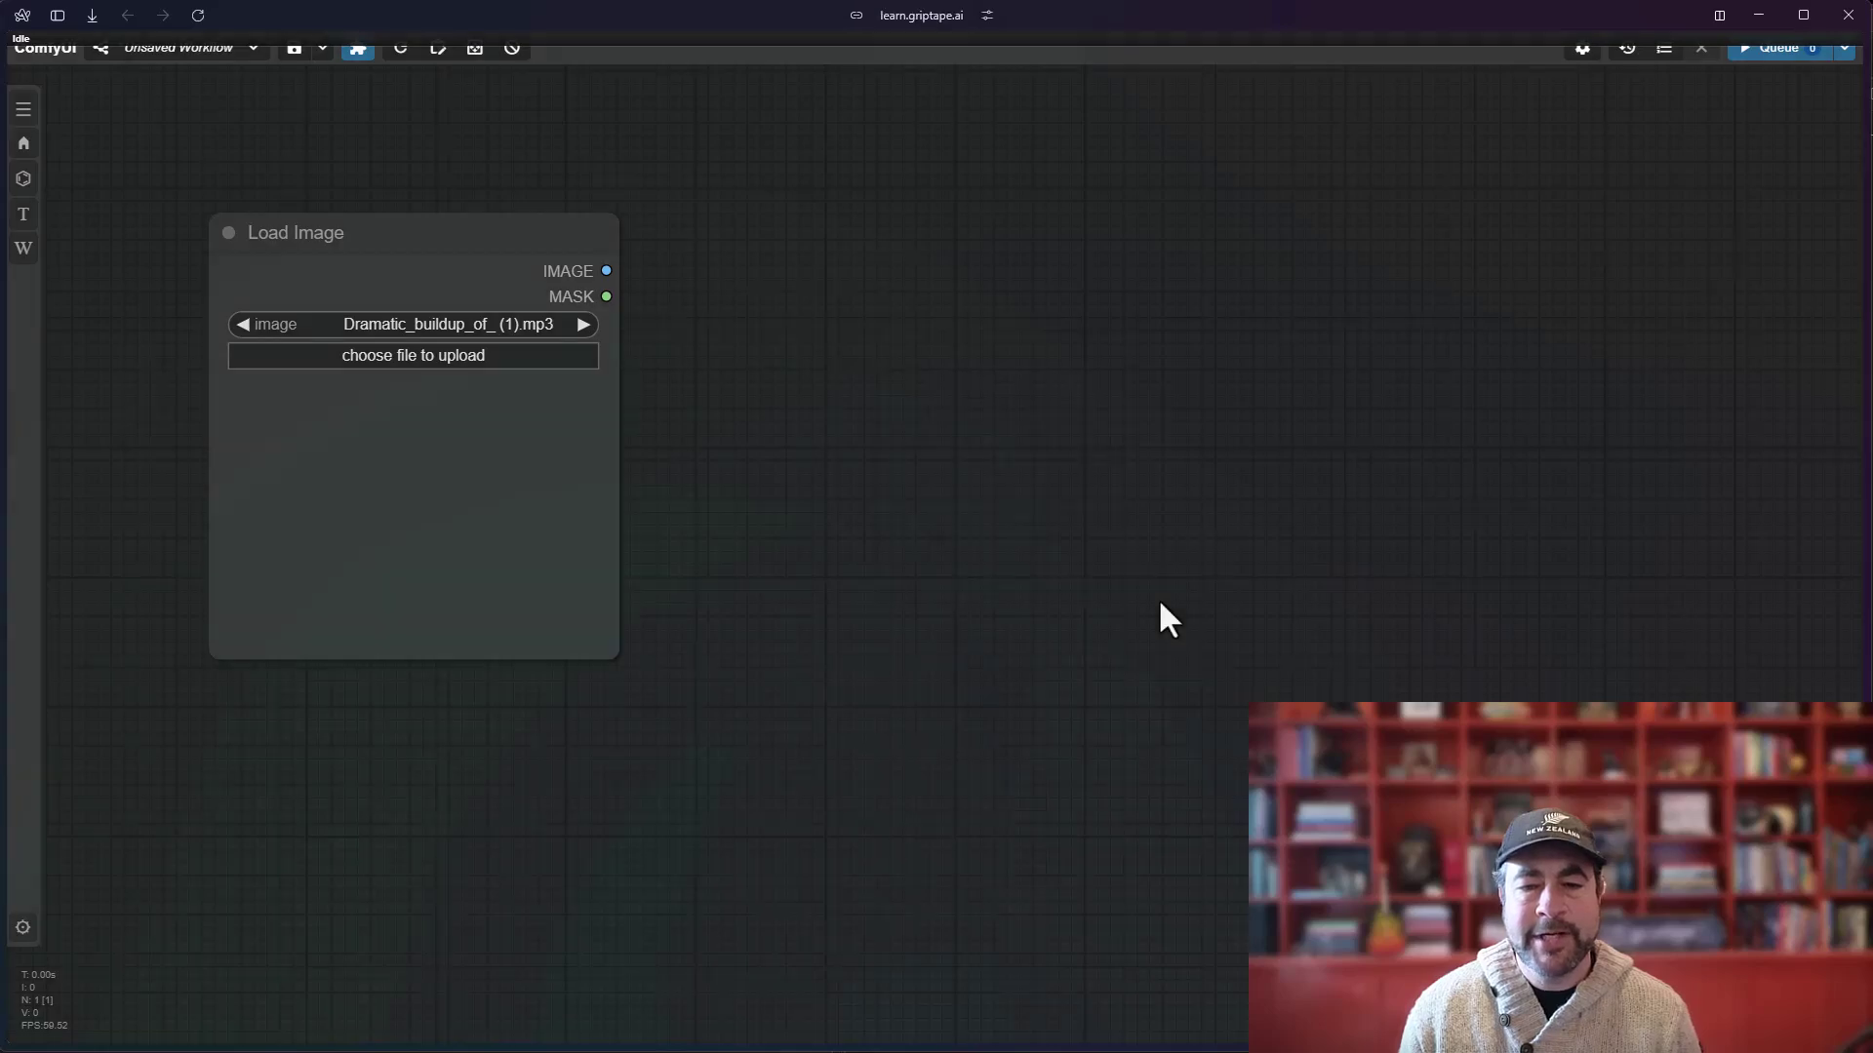
click(490, 108)
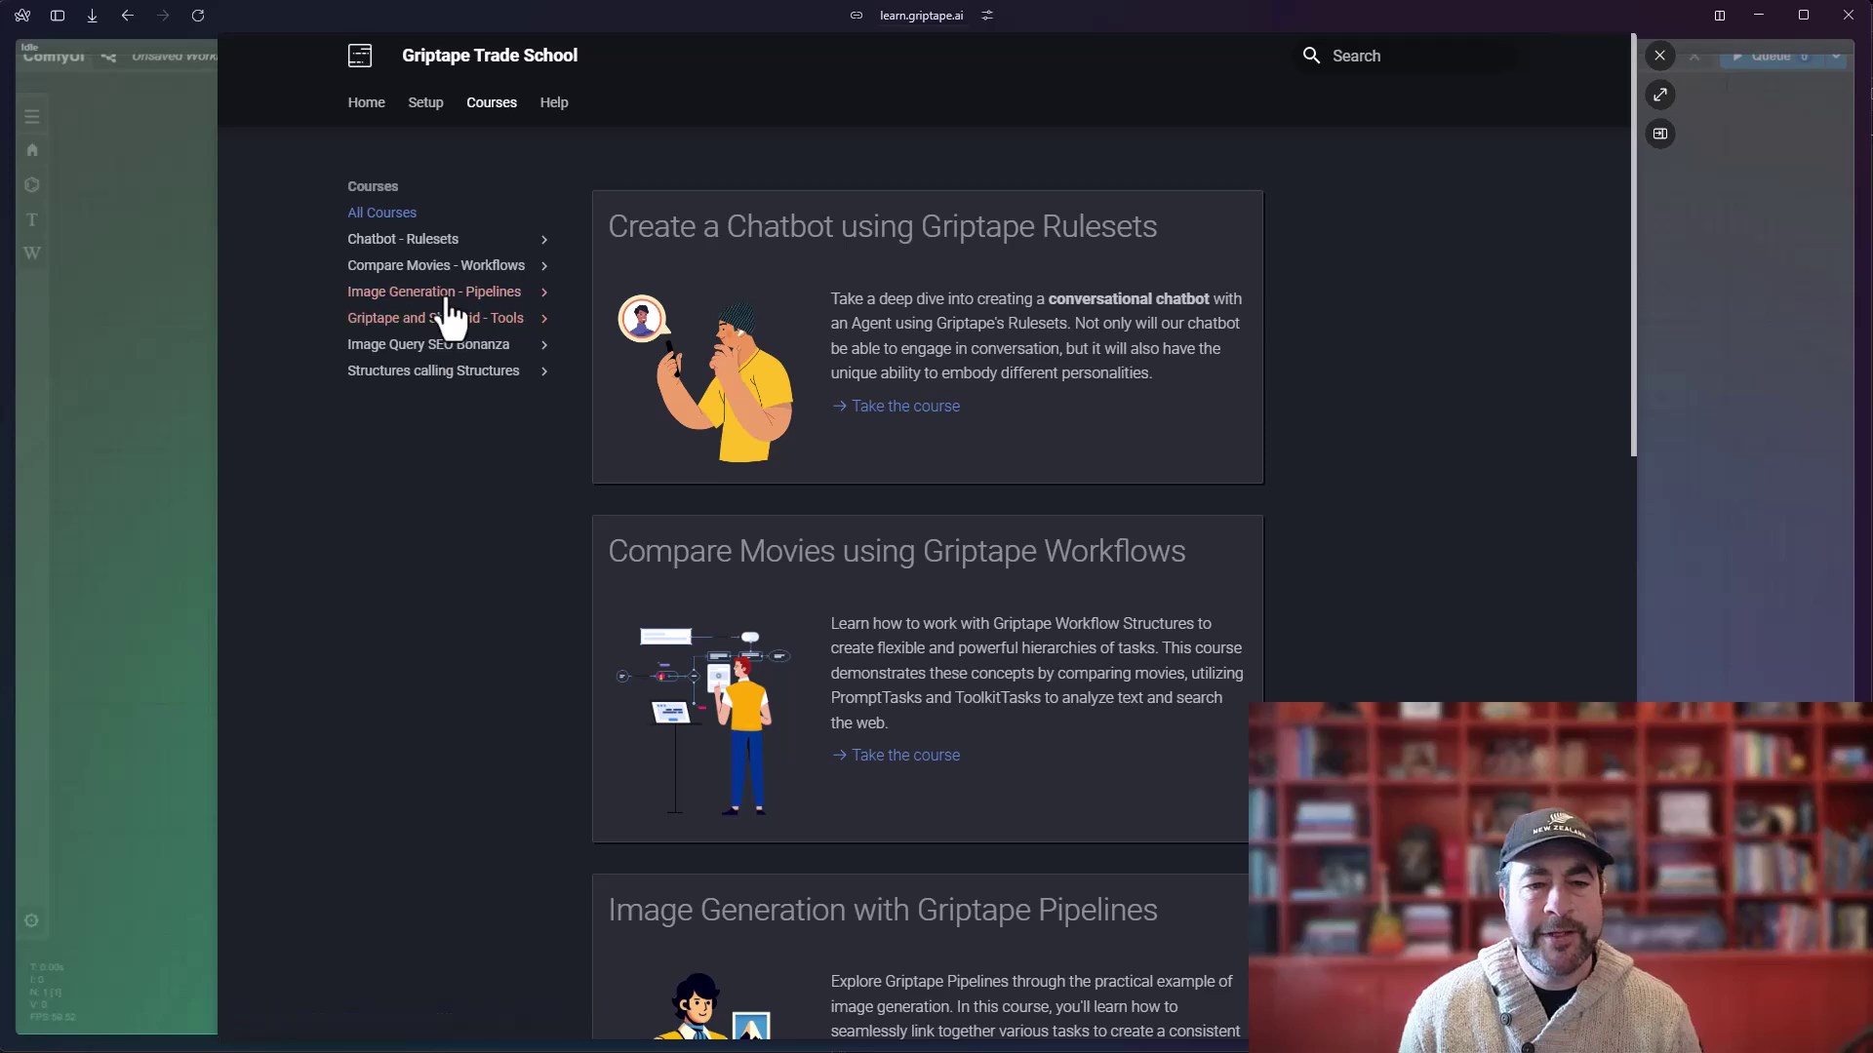
click(451, 292)
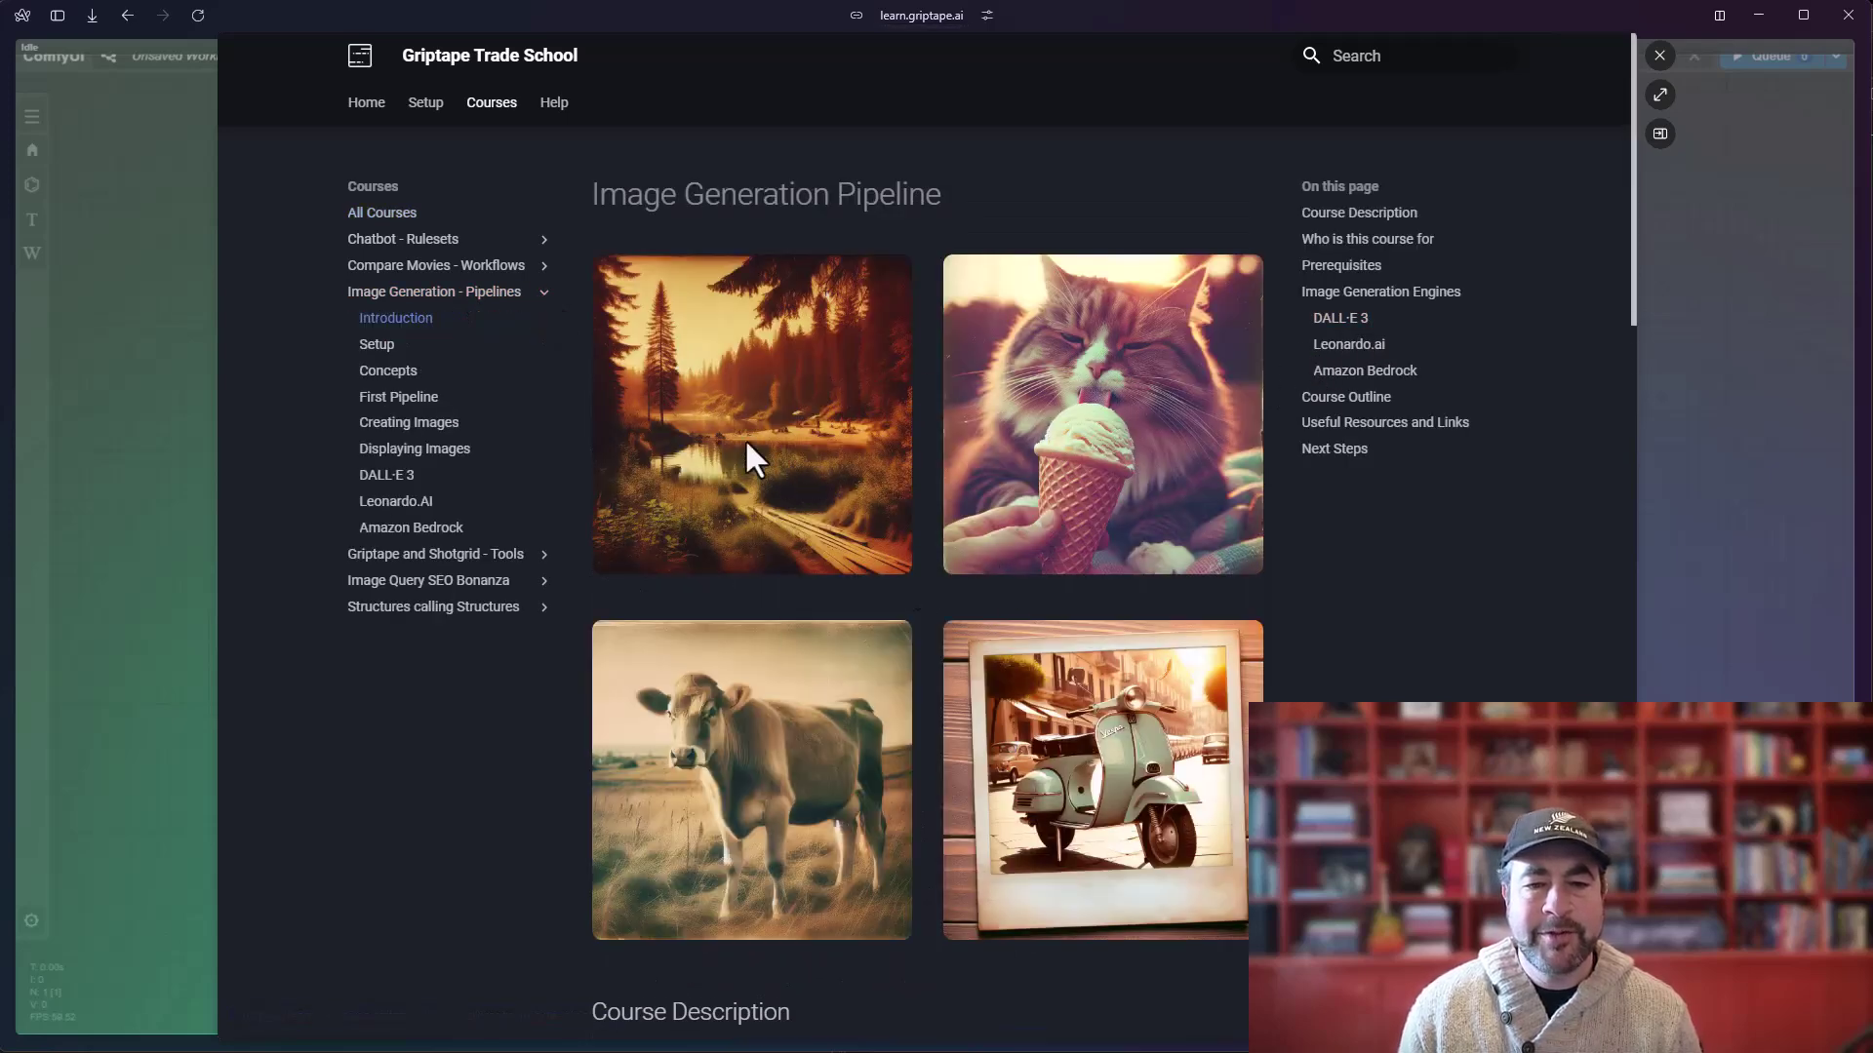
Copy the picture of the cat licking ice cream from the course page and paste it into the Load Image node.
right_click(1107, 347)
click(1168, 474)
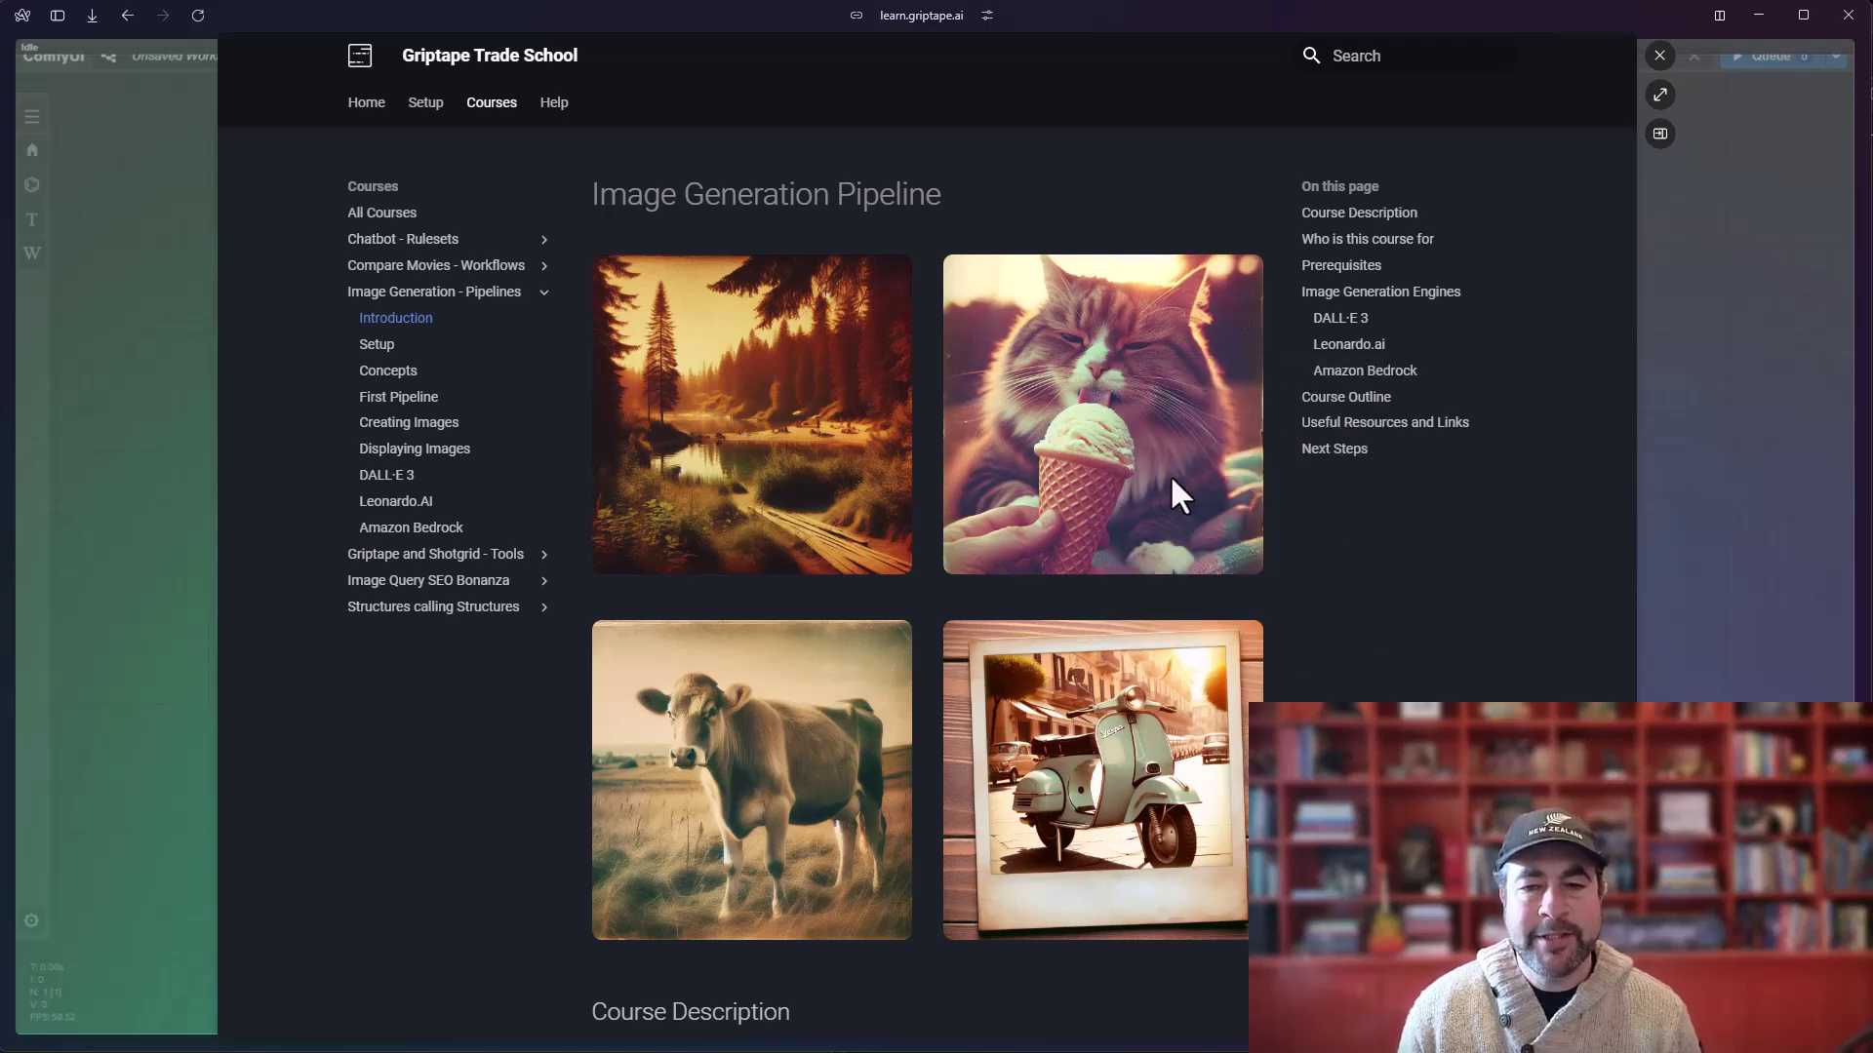
click(1656, 56)
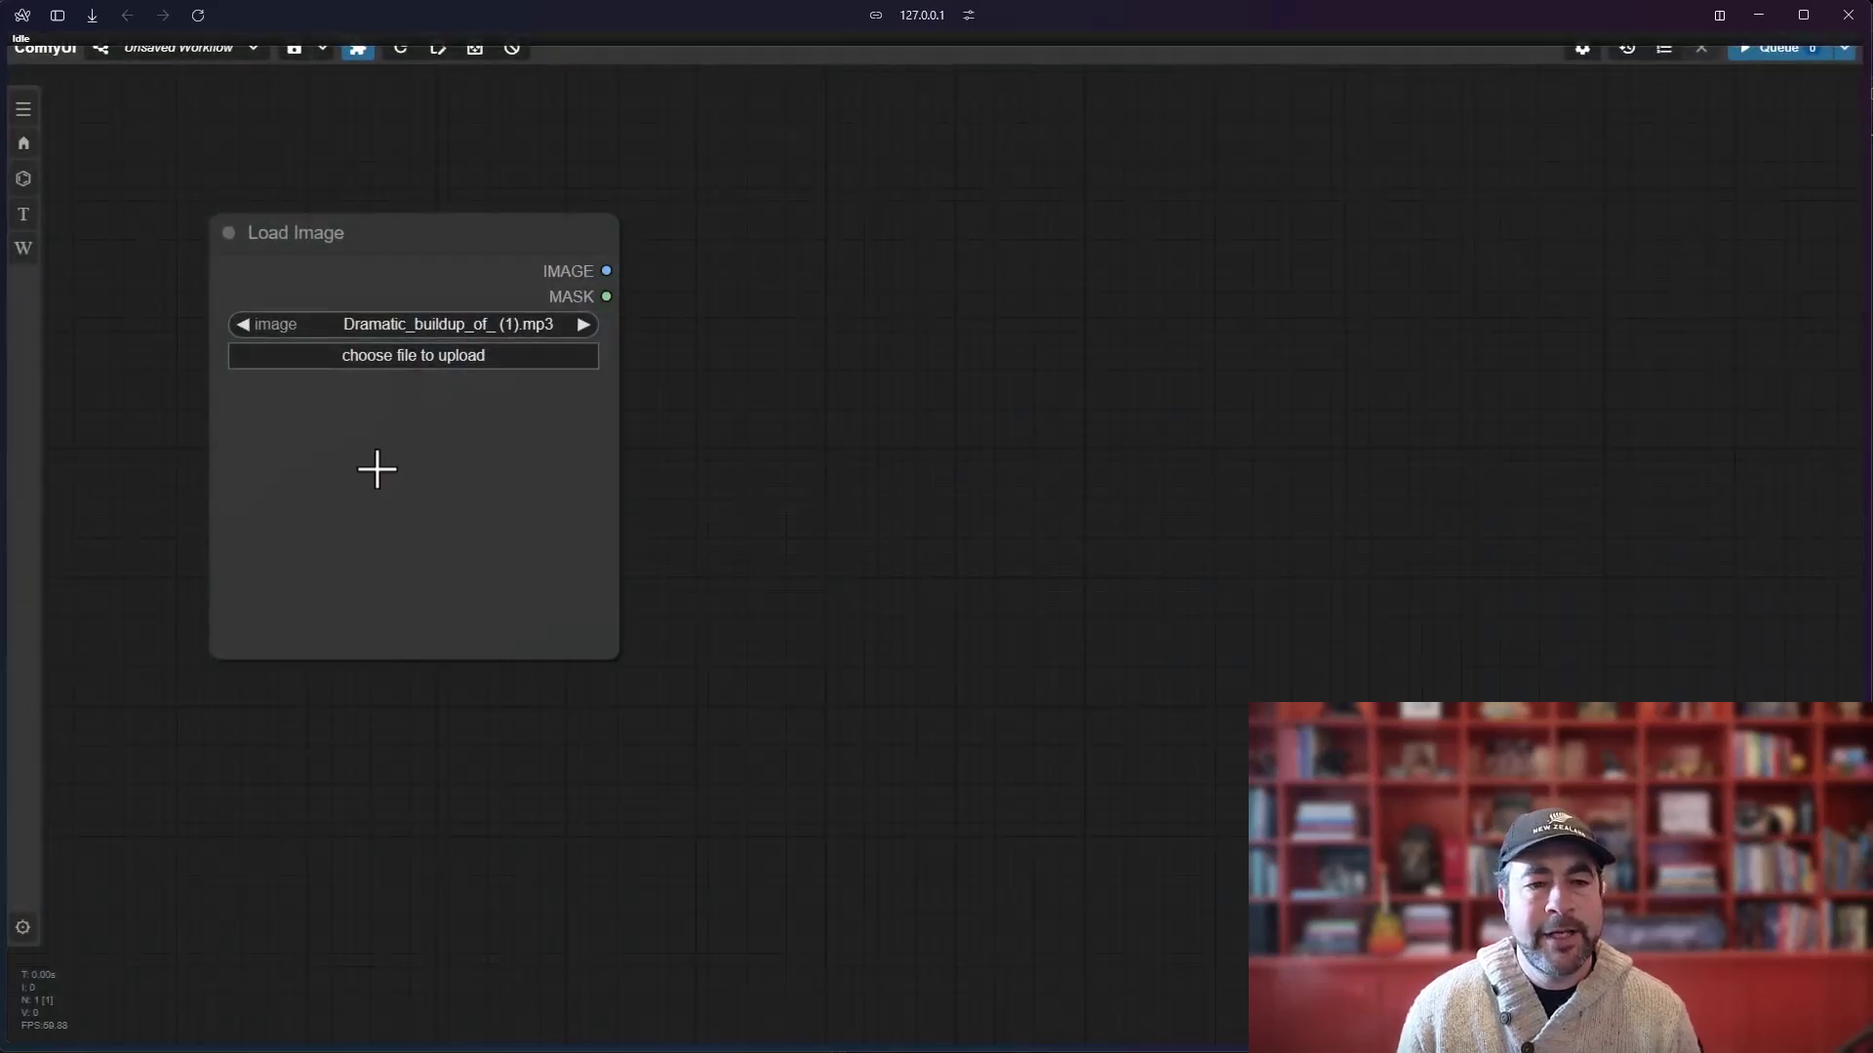
click(389, 469)
key(ctrl+v)
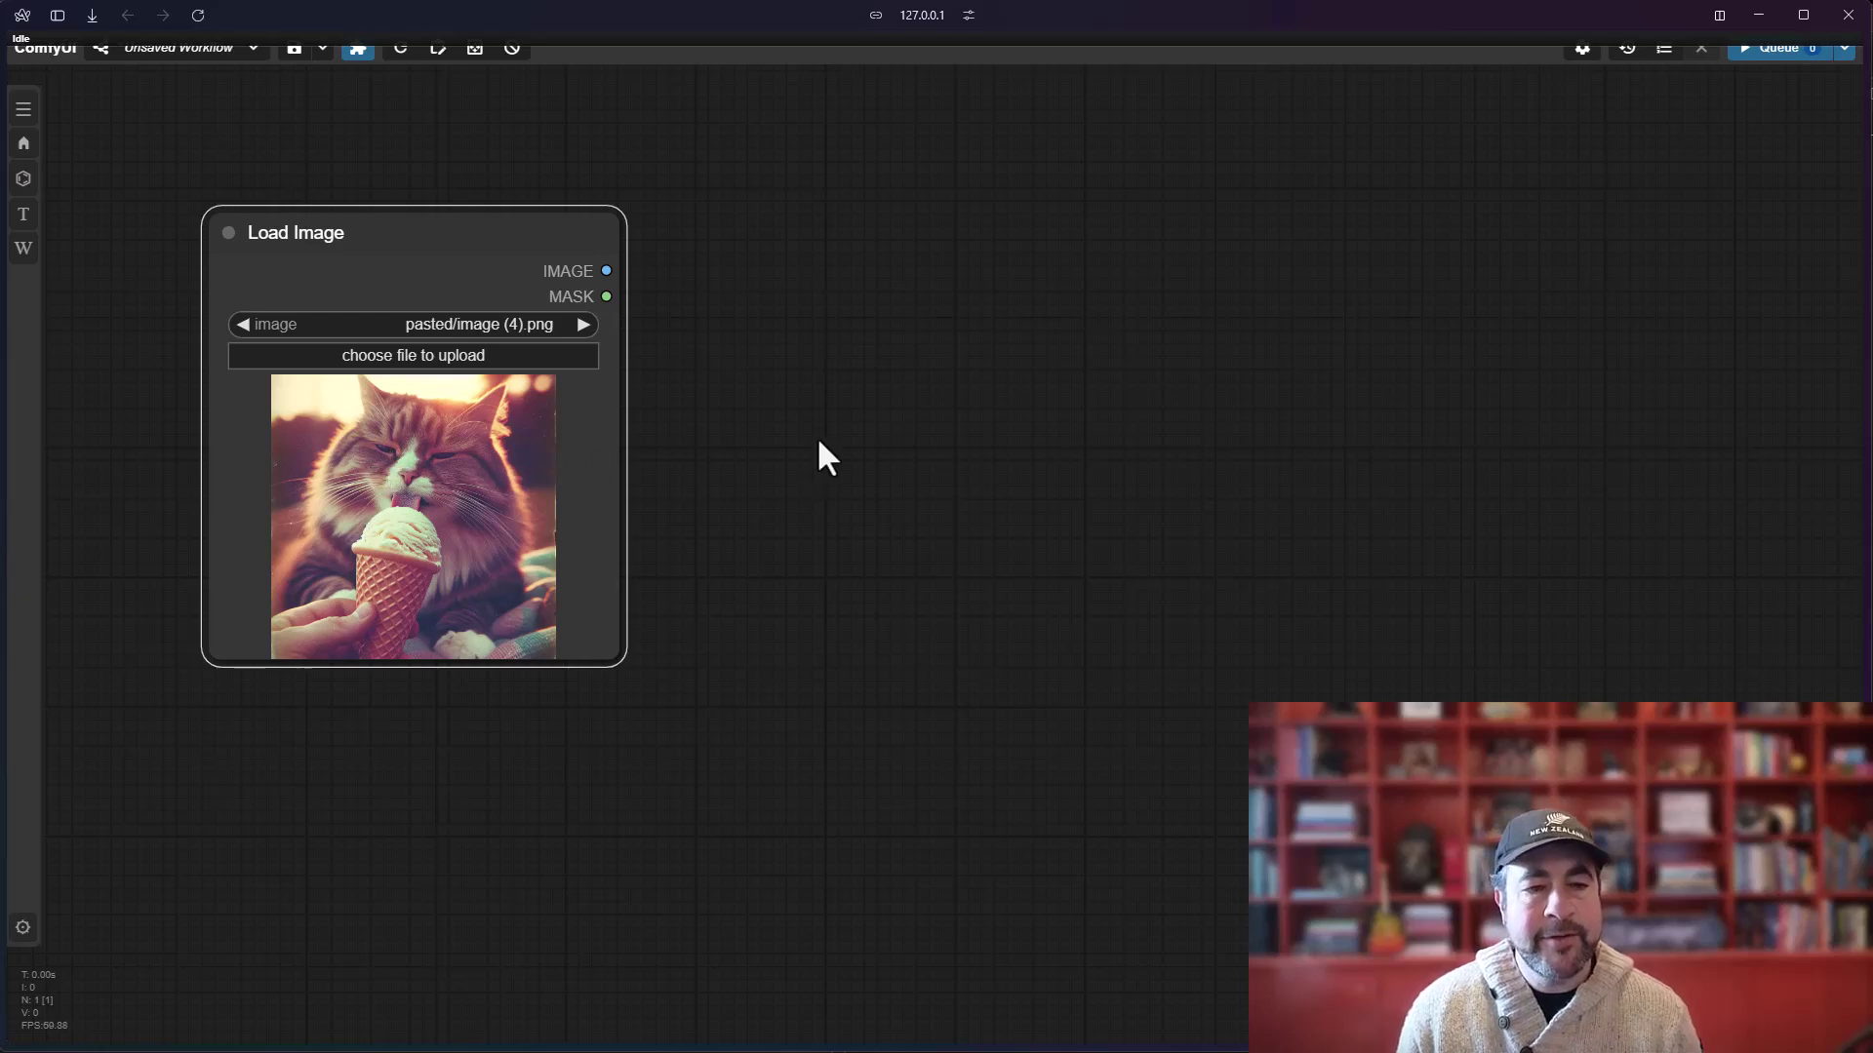
Duplicate the Load Image node and place the copy below the original.
key(ctrl+c)
key(ctrl+v)
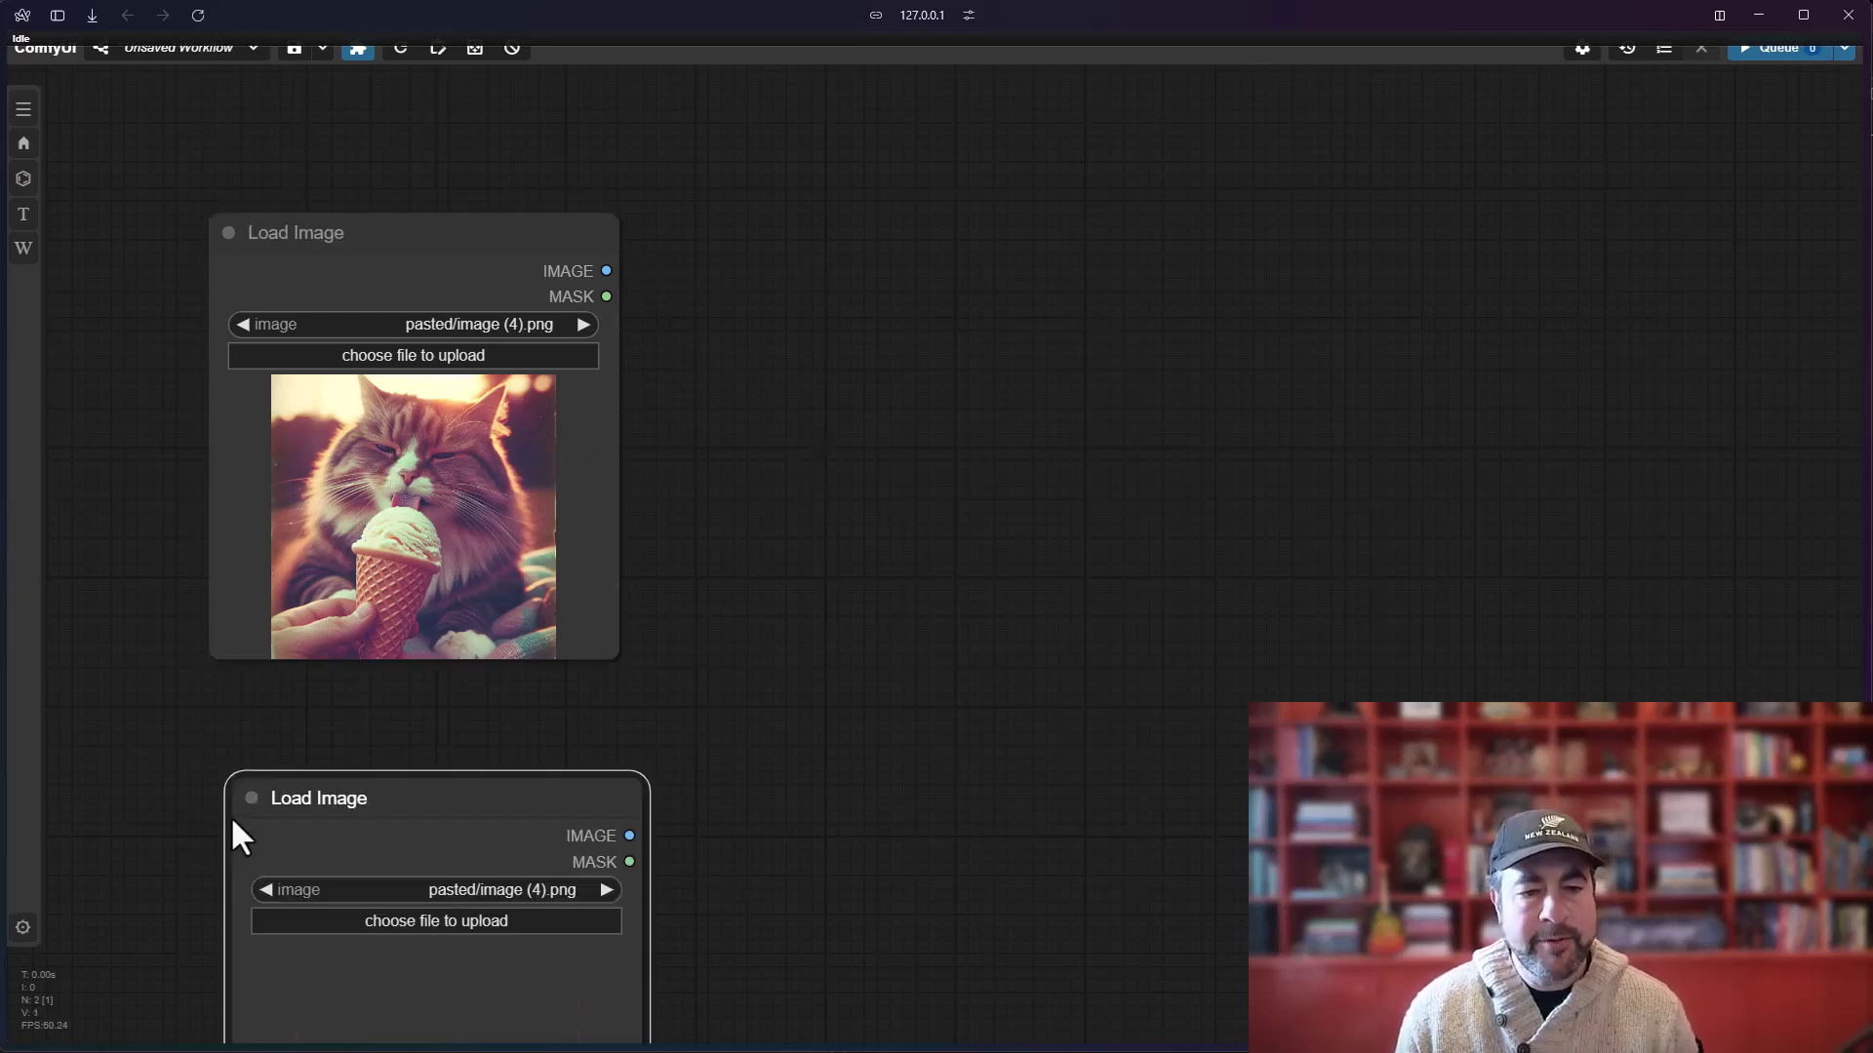
drag(389, 774, 377, 715)
Reopen the course page, copy the cow picture, and paste it into the second Load Image node.
key(ctrl+shift+t)
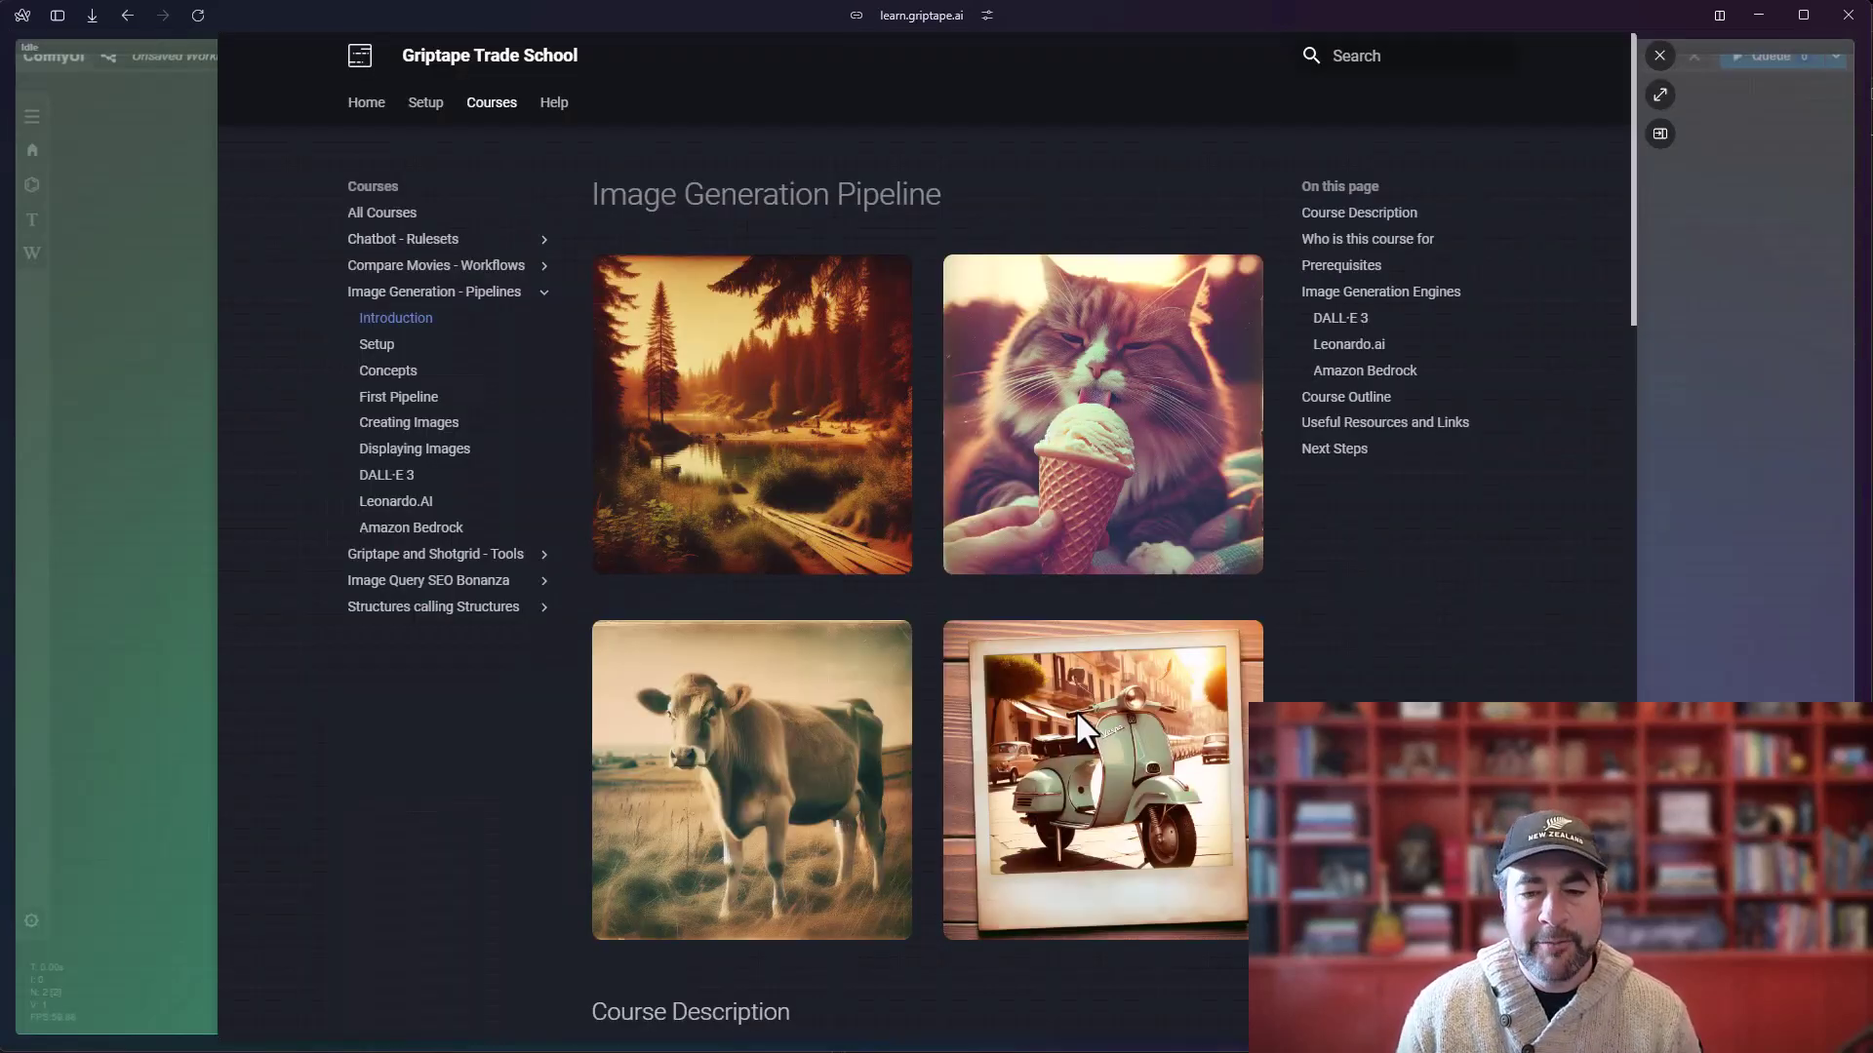
right_click(749, 734)
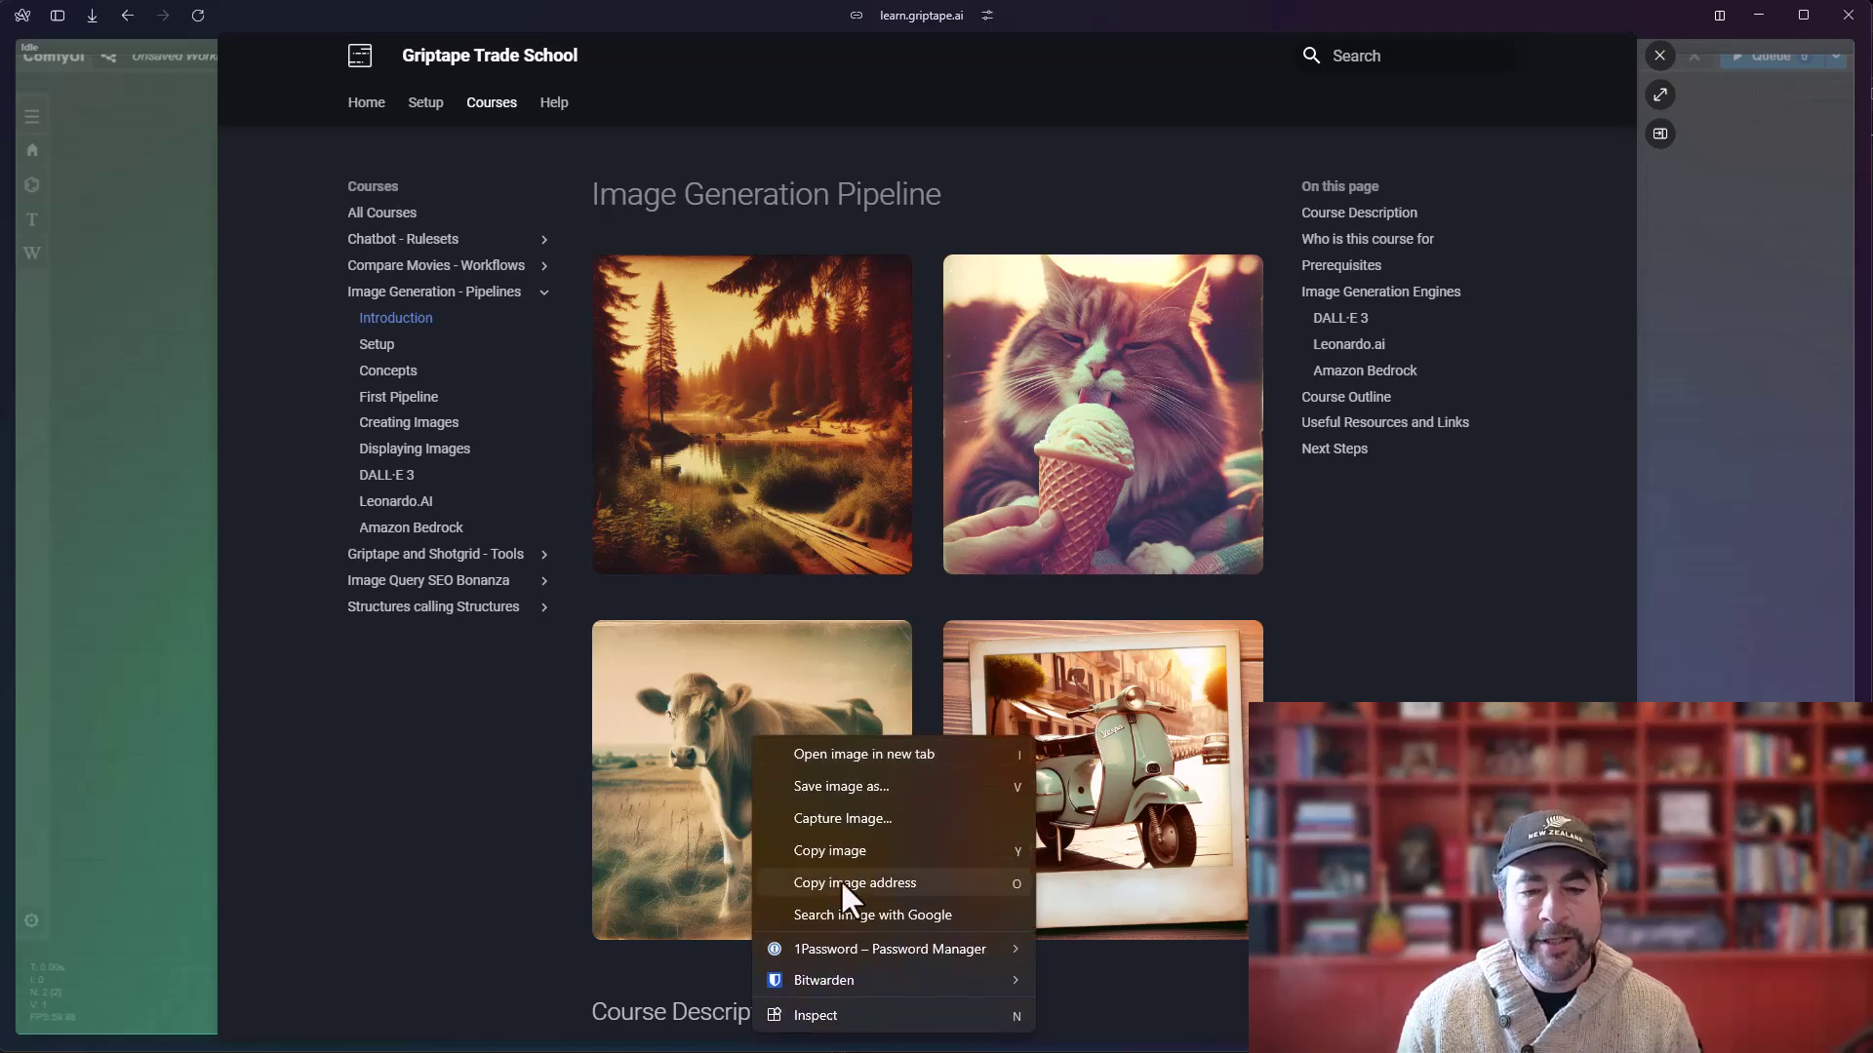
click(834, 850)
click(1663, 55)
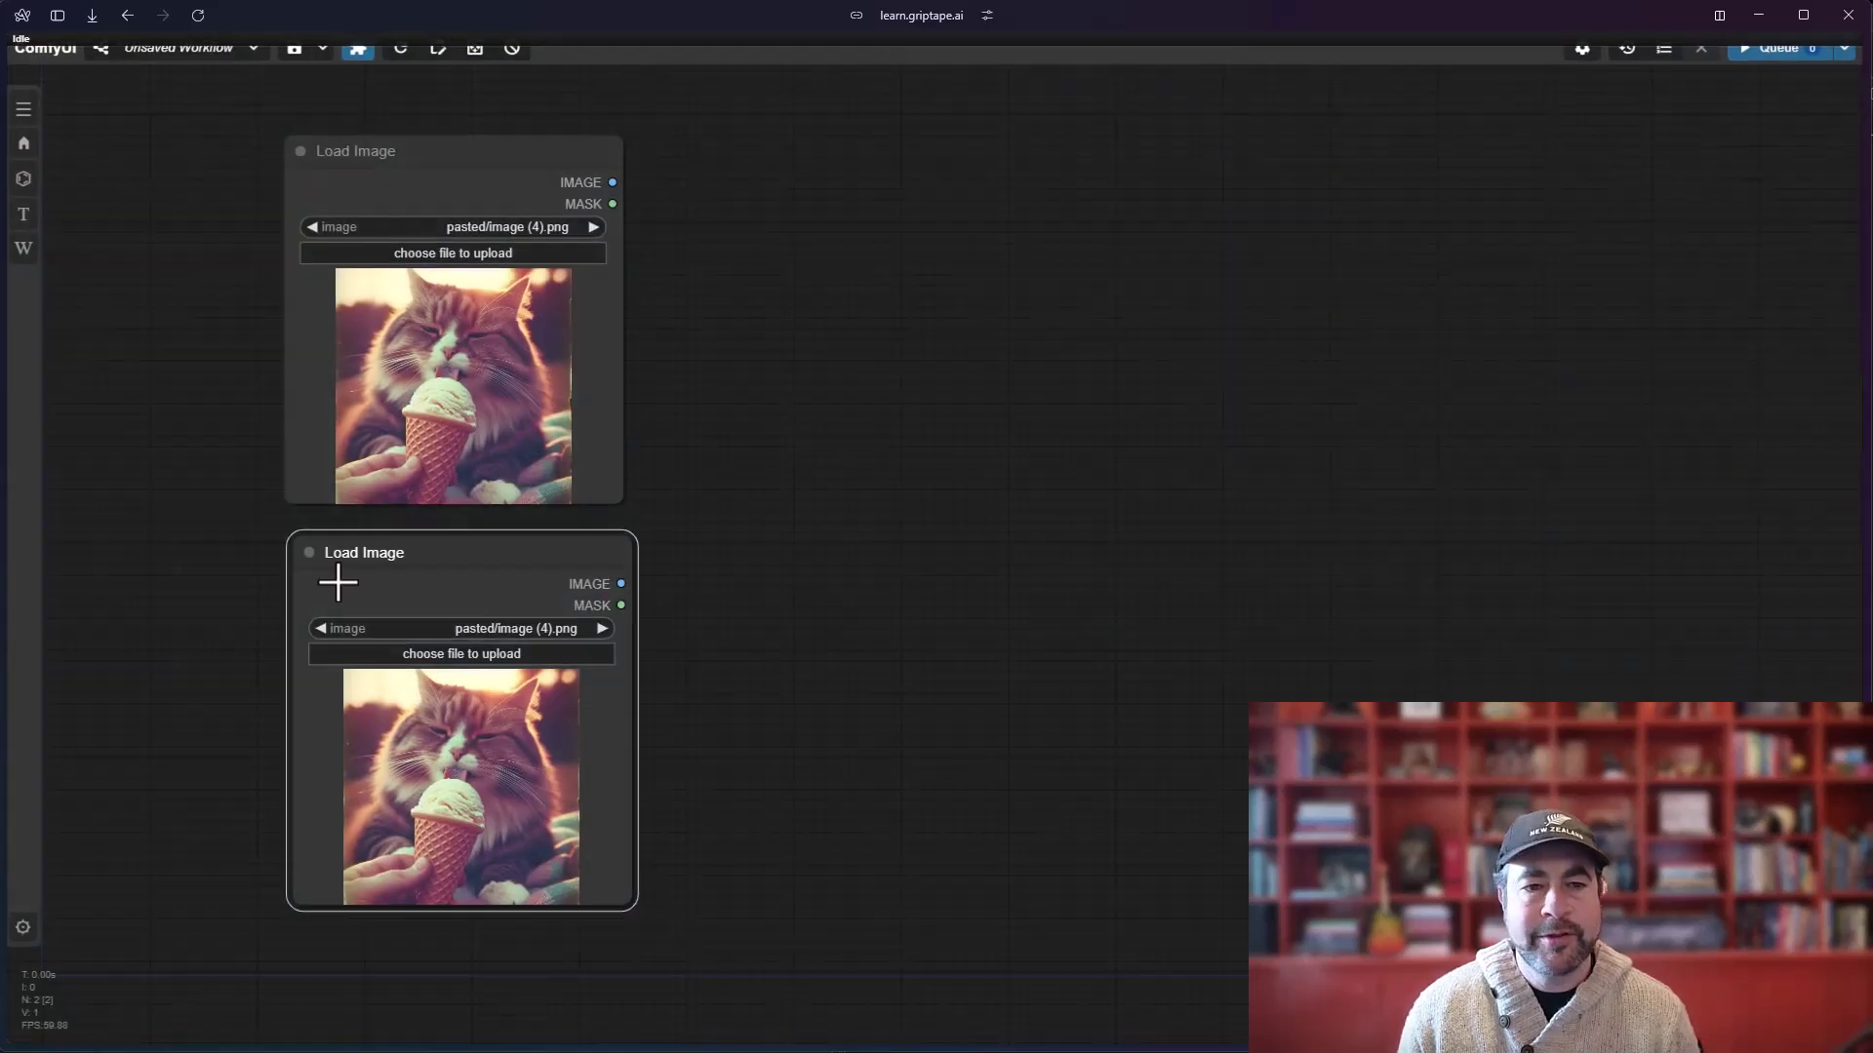
key(ctrl+v)
click(741, 711)
scroll(741, 711, up, 3)
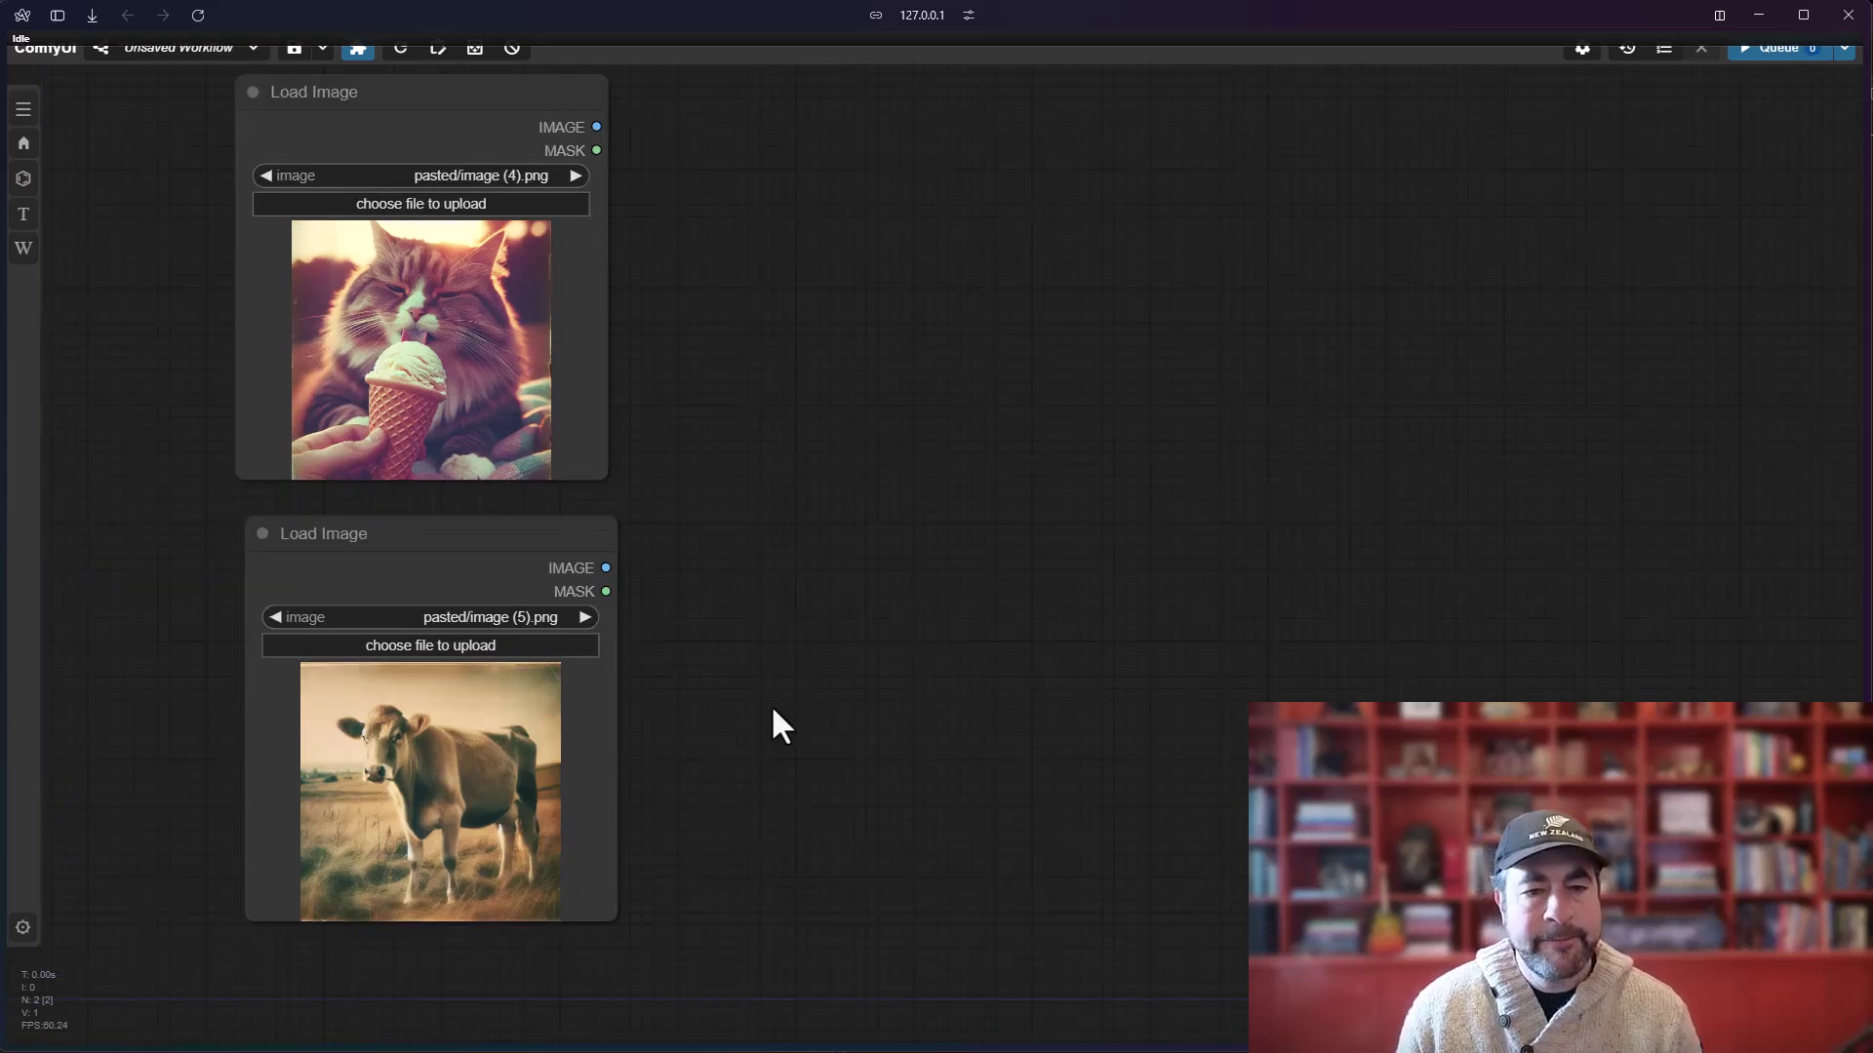
drag(750, 773, 747, 784)
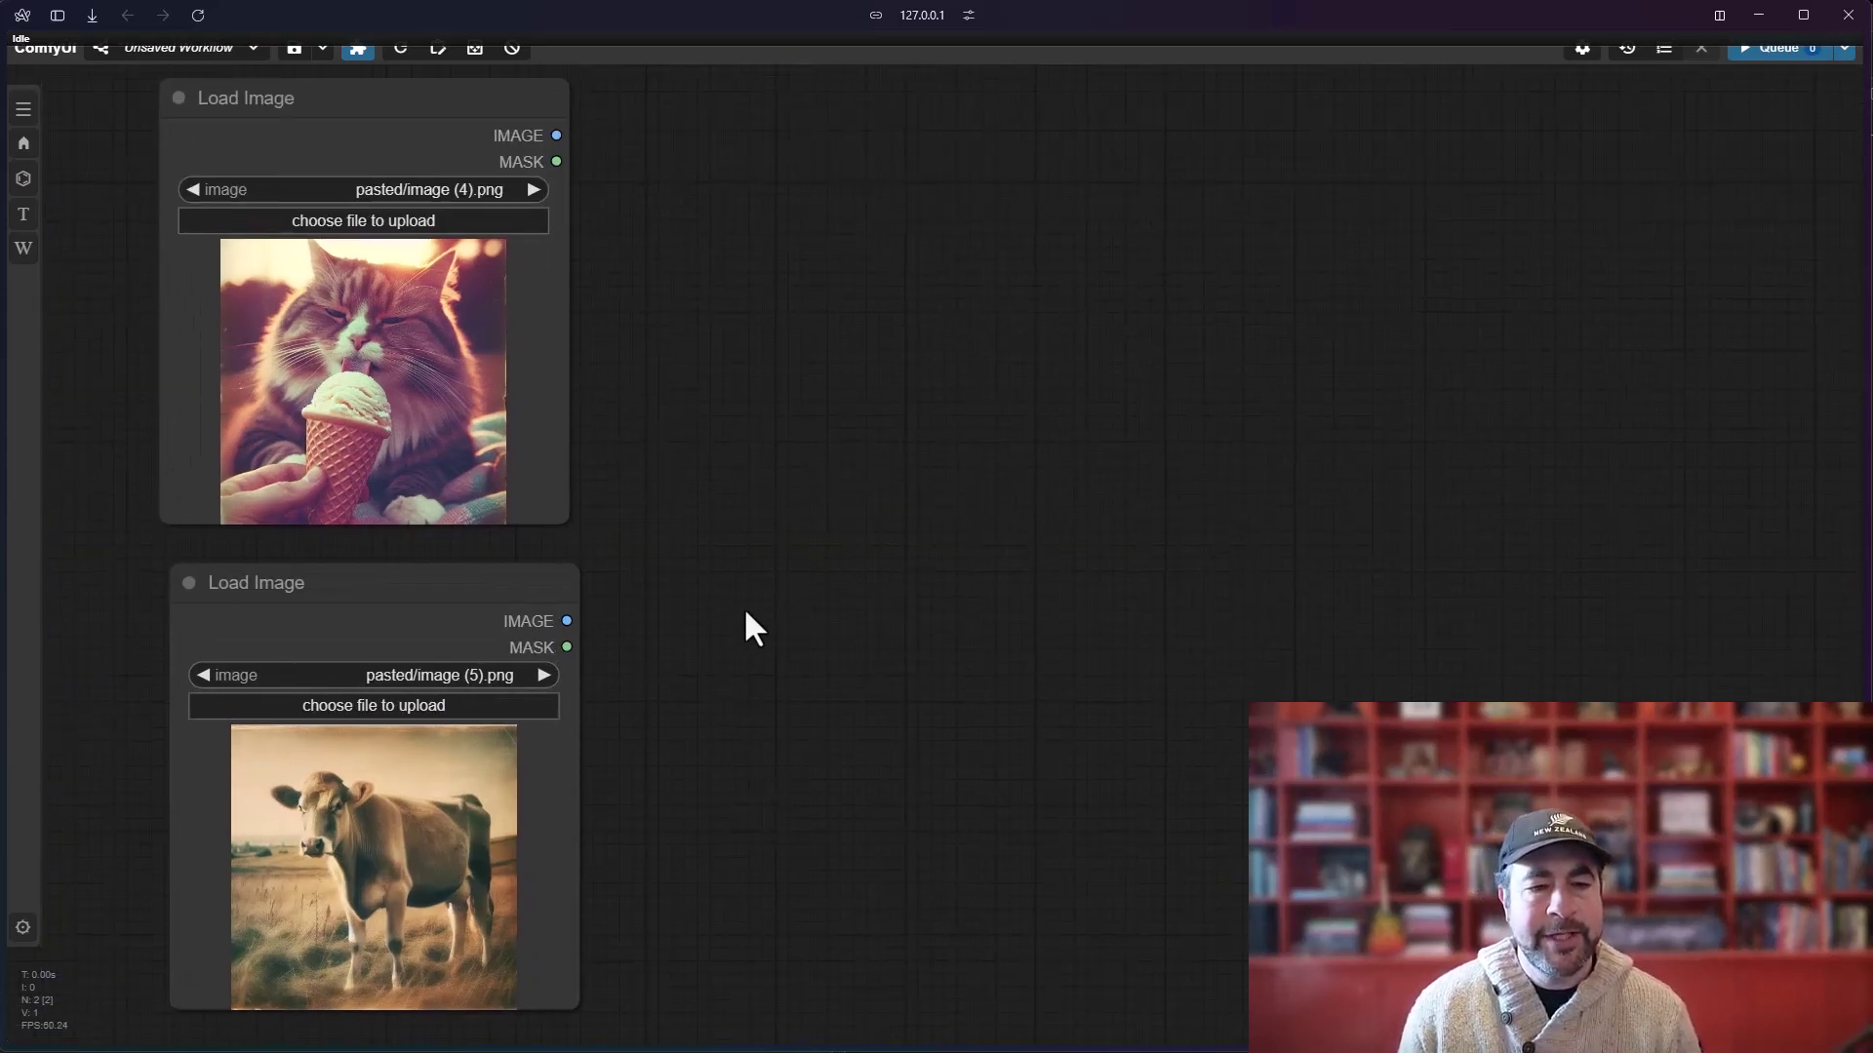
Add a Batch Images node and connect the cat image to image1 and the cow image to image2.
double_click(750, 520)
text(batch)
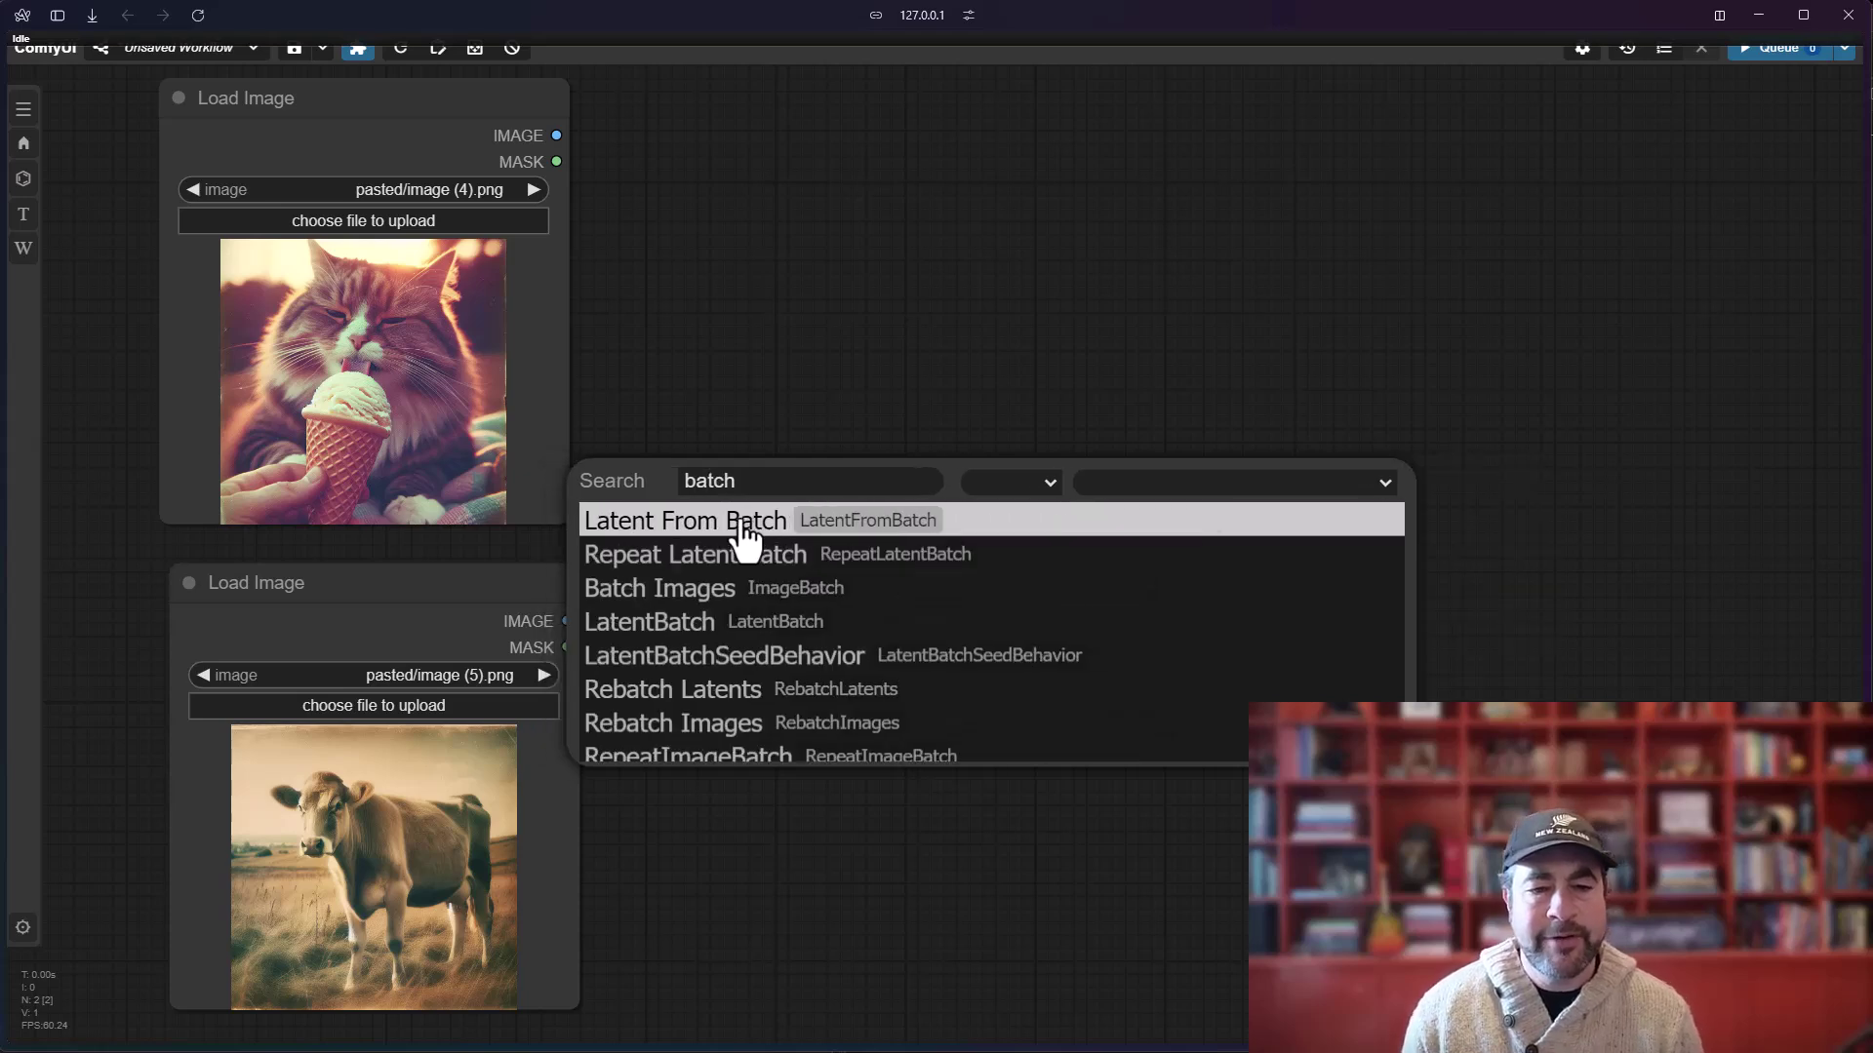
click(729, 588)
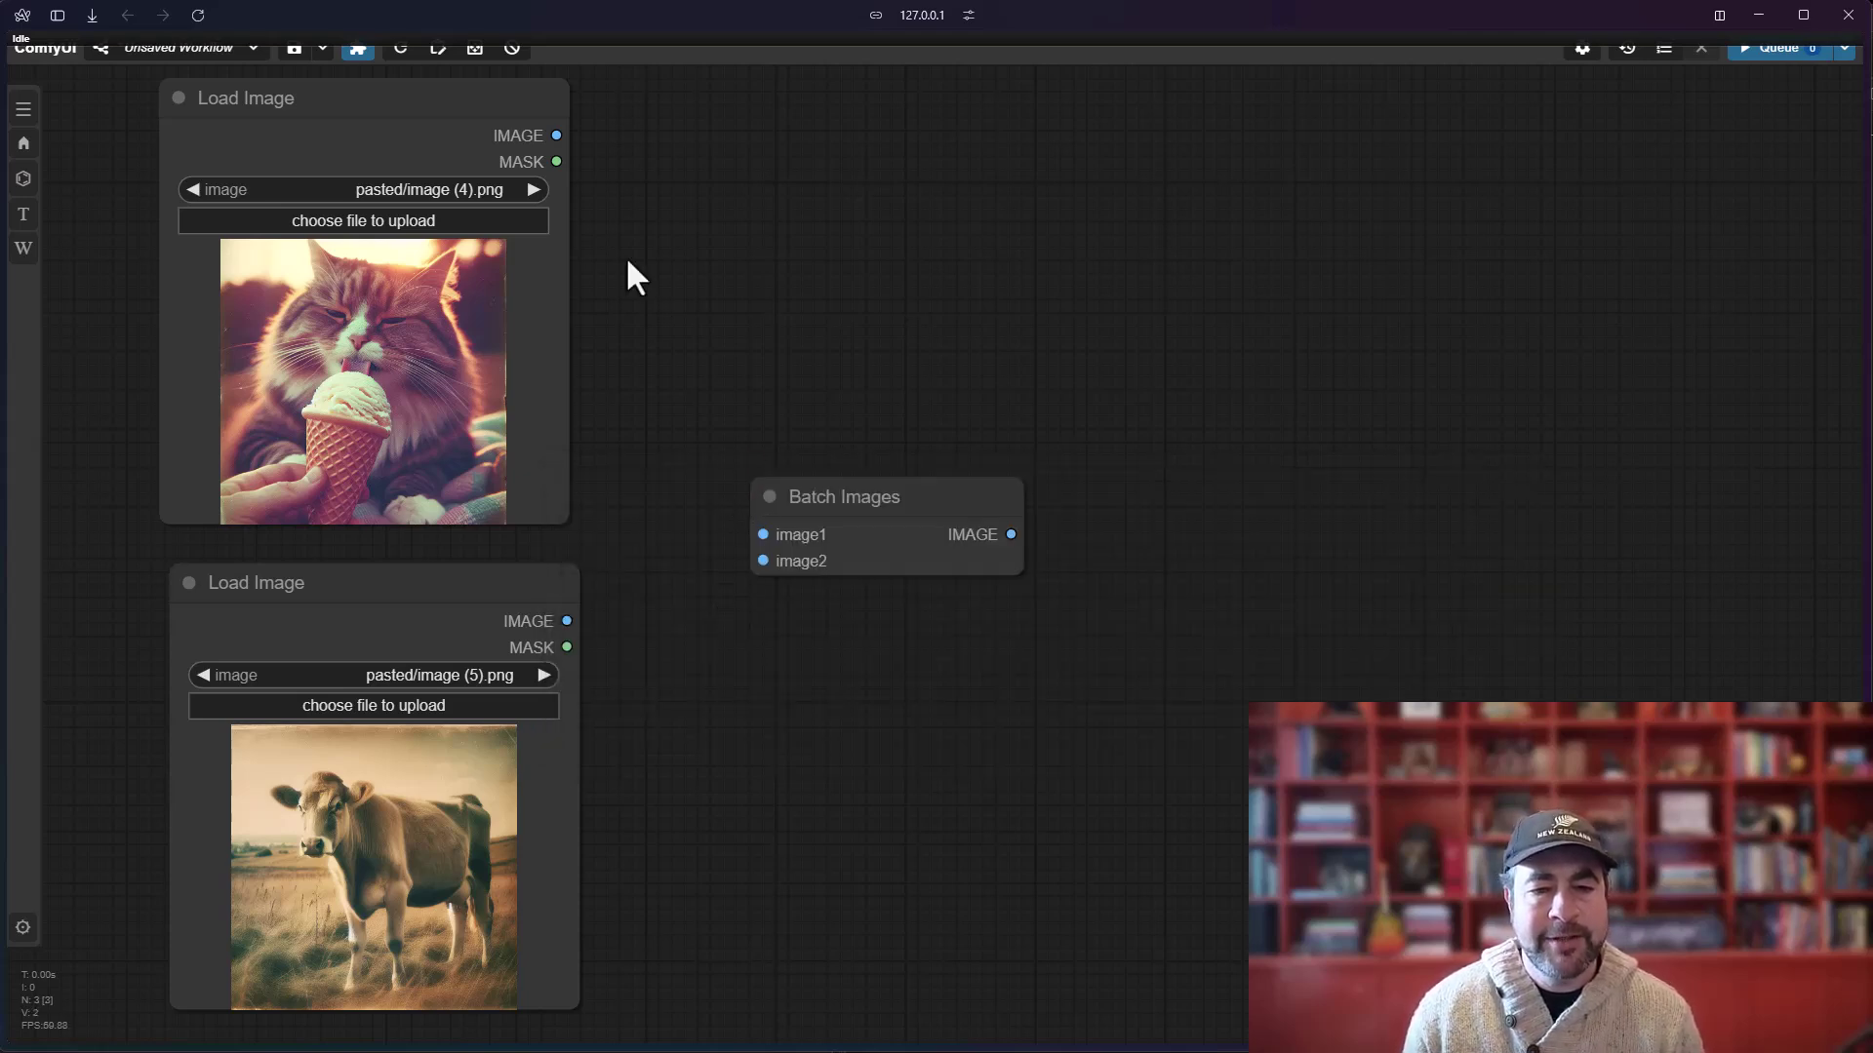
drag(566, 144, 750, 545)
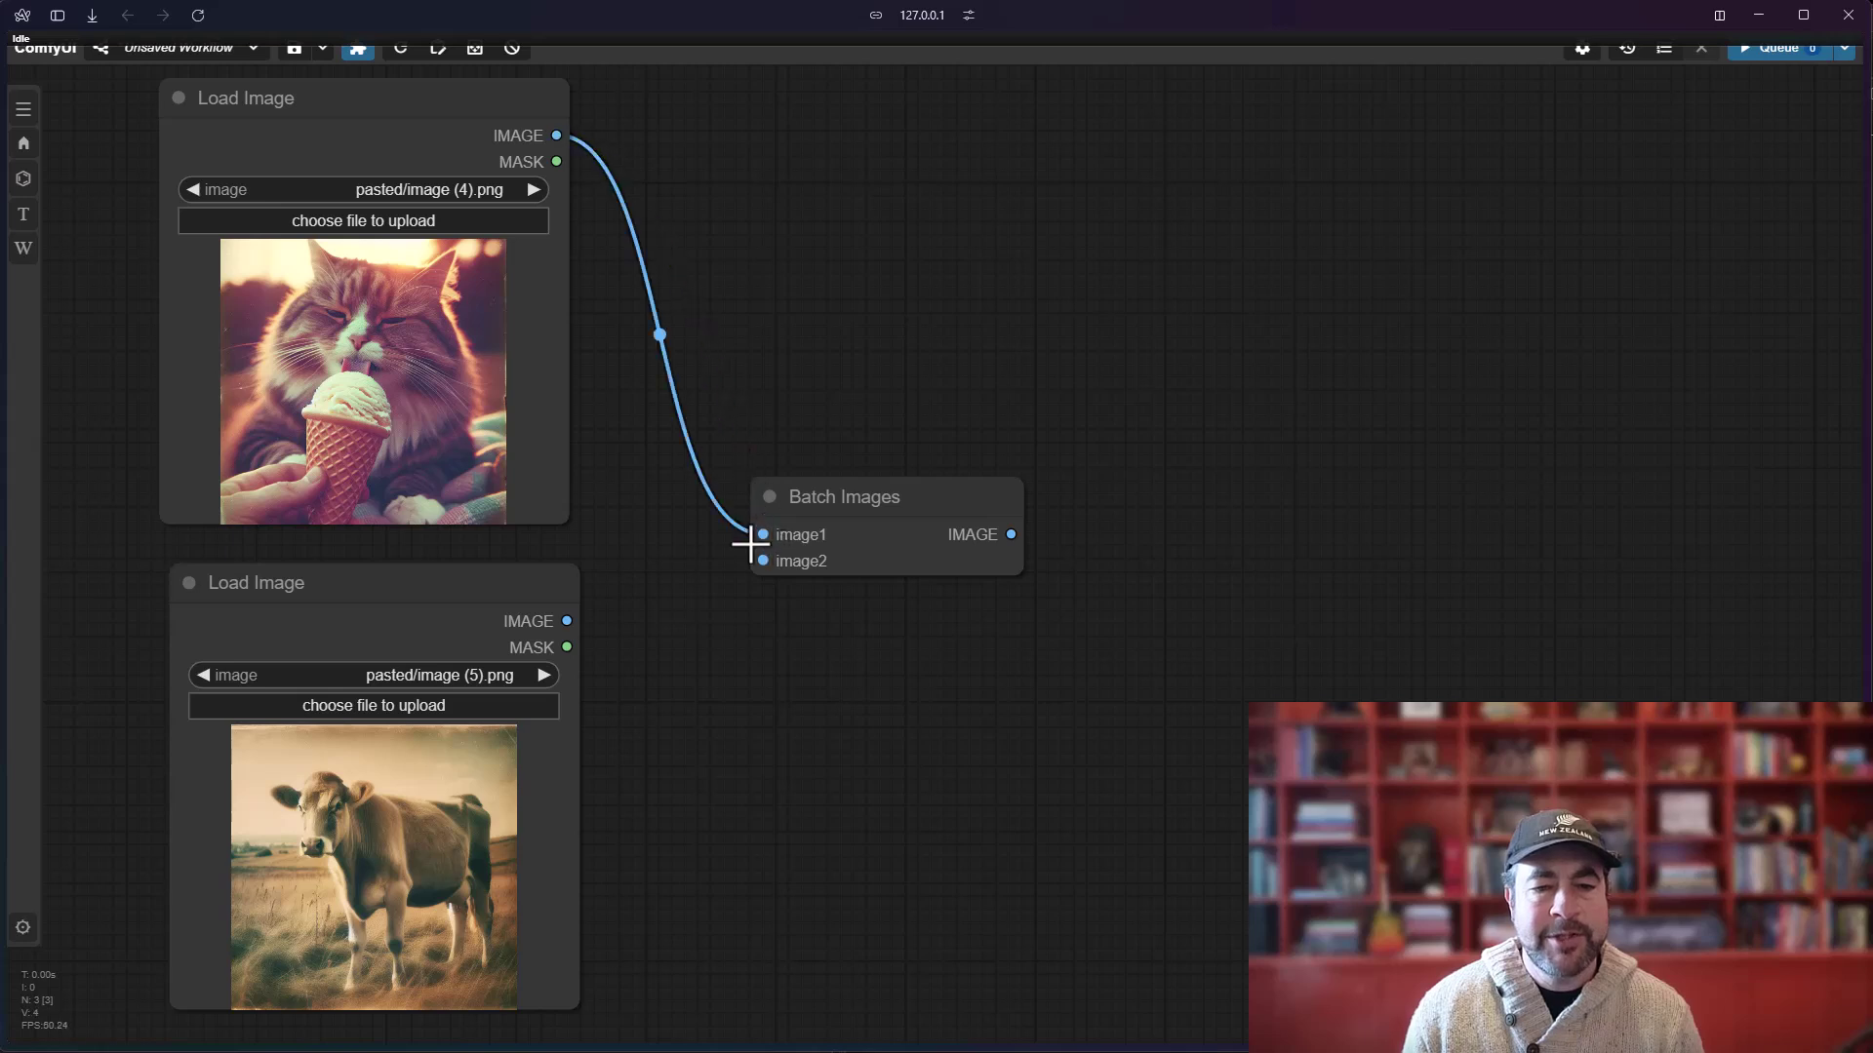
drag(565, 621, 765, 560)
drag(1197, 439, 1146, 438)
drag(928, 507, 900, 489)
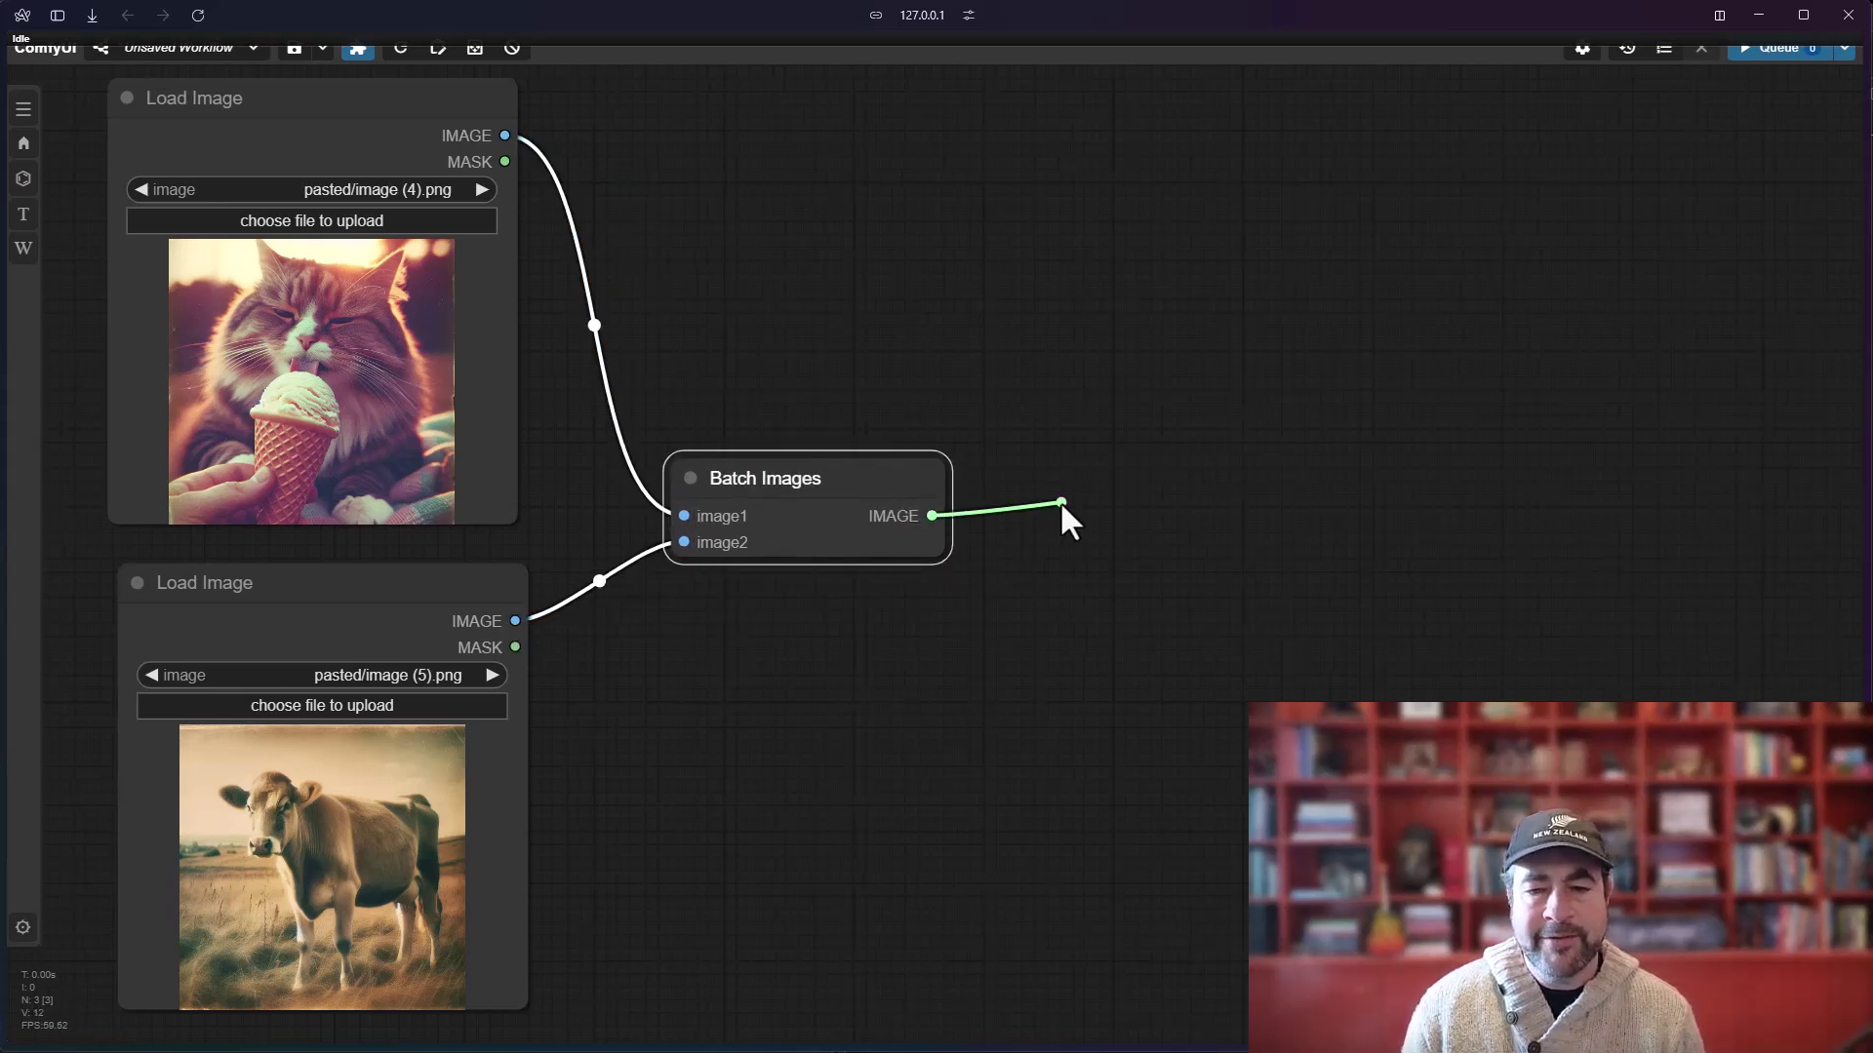
Add a Griptape Run: Image Description node beside the Batch Images node.
drag(1061, 502, 1059, 500)
click(1034, 414)
right_click(1015, 470)
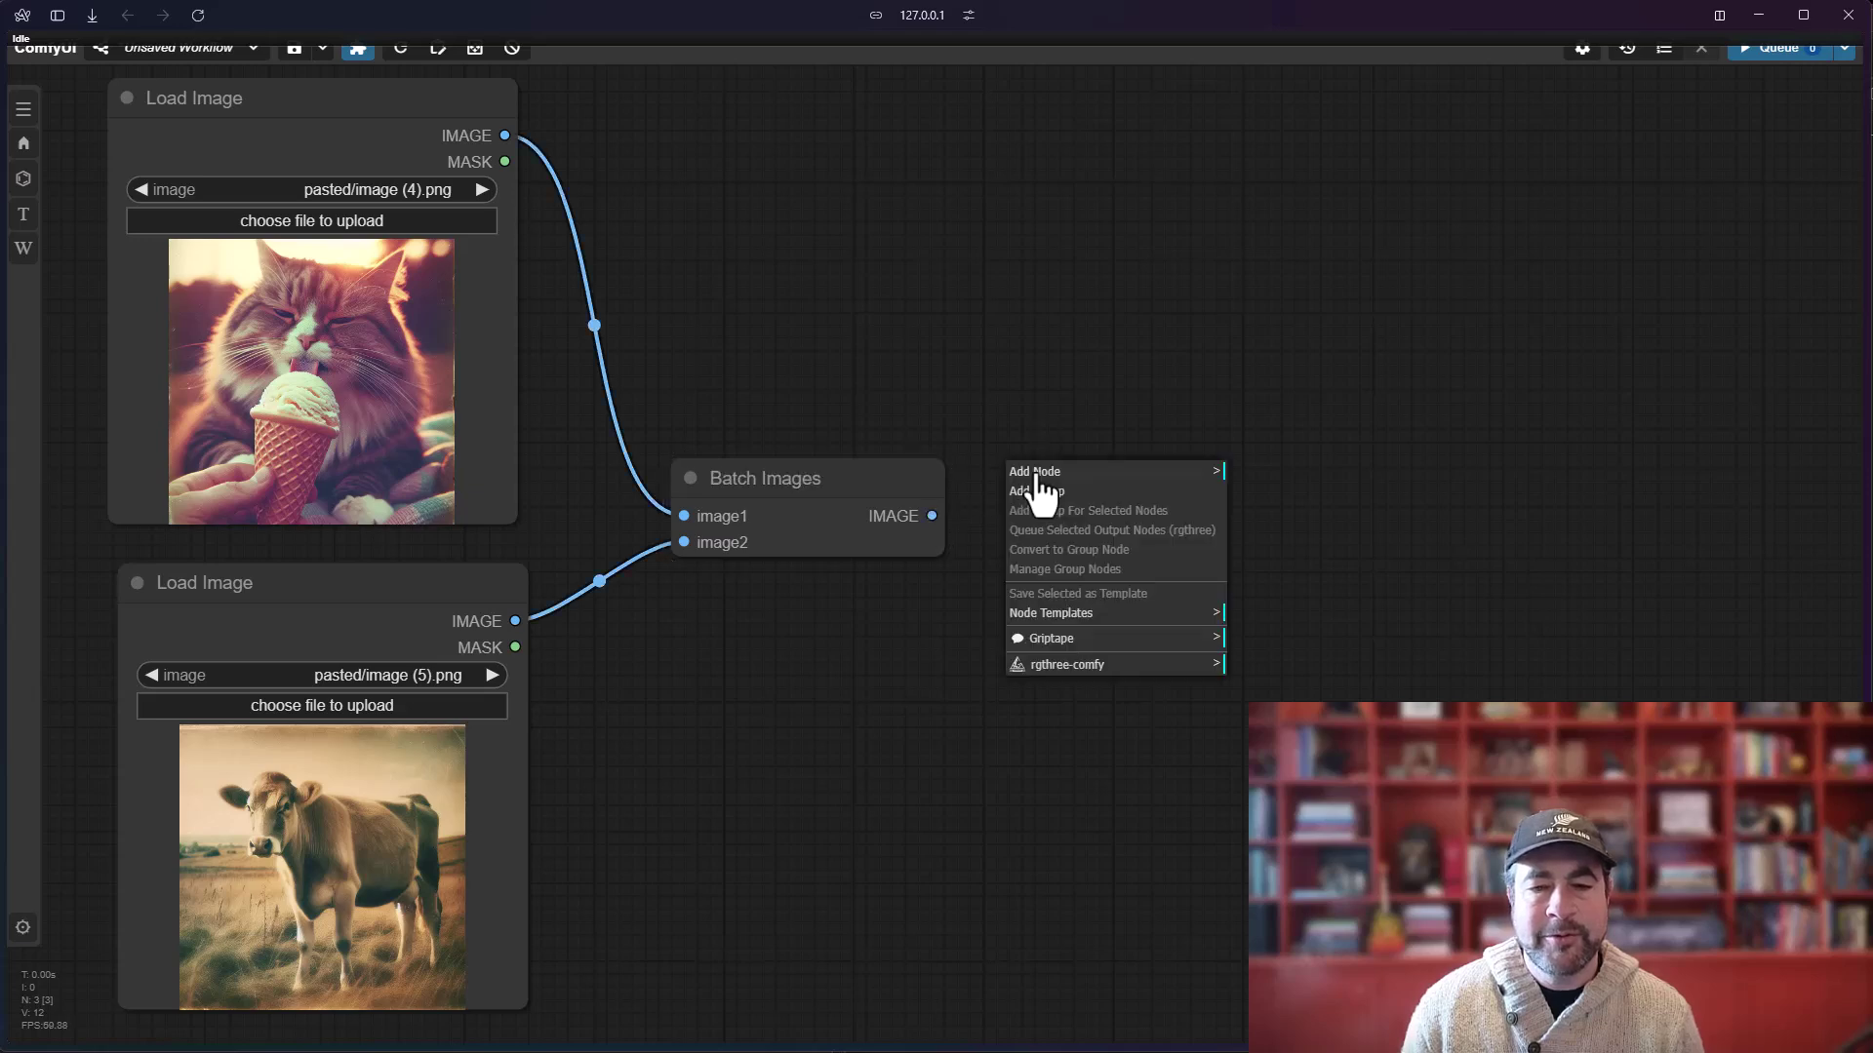
click(1037, 474)
click(1240, 708)
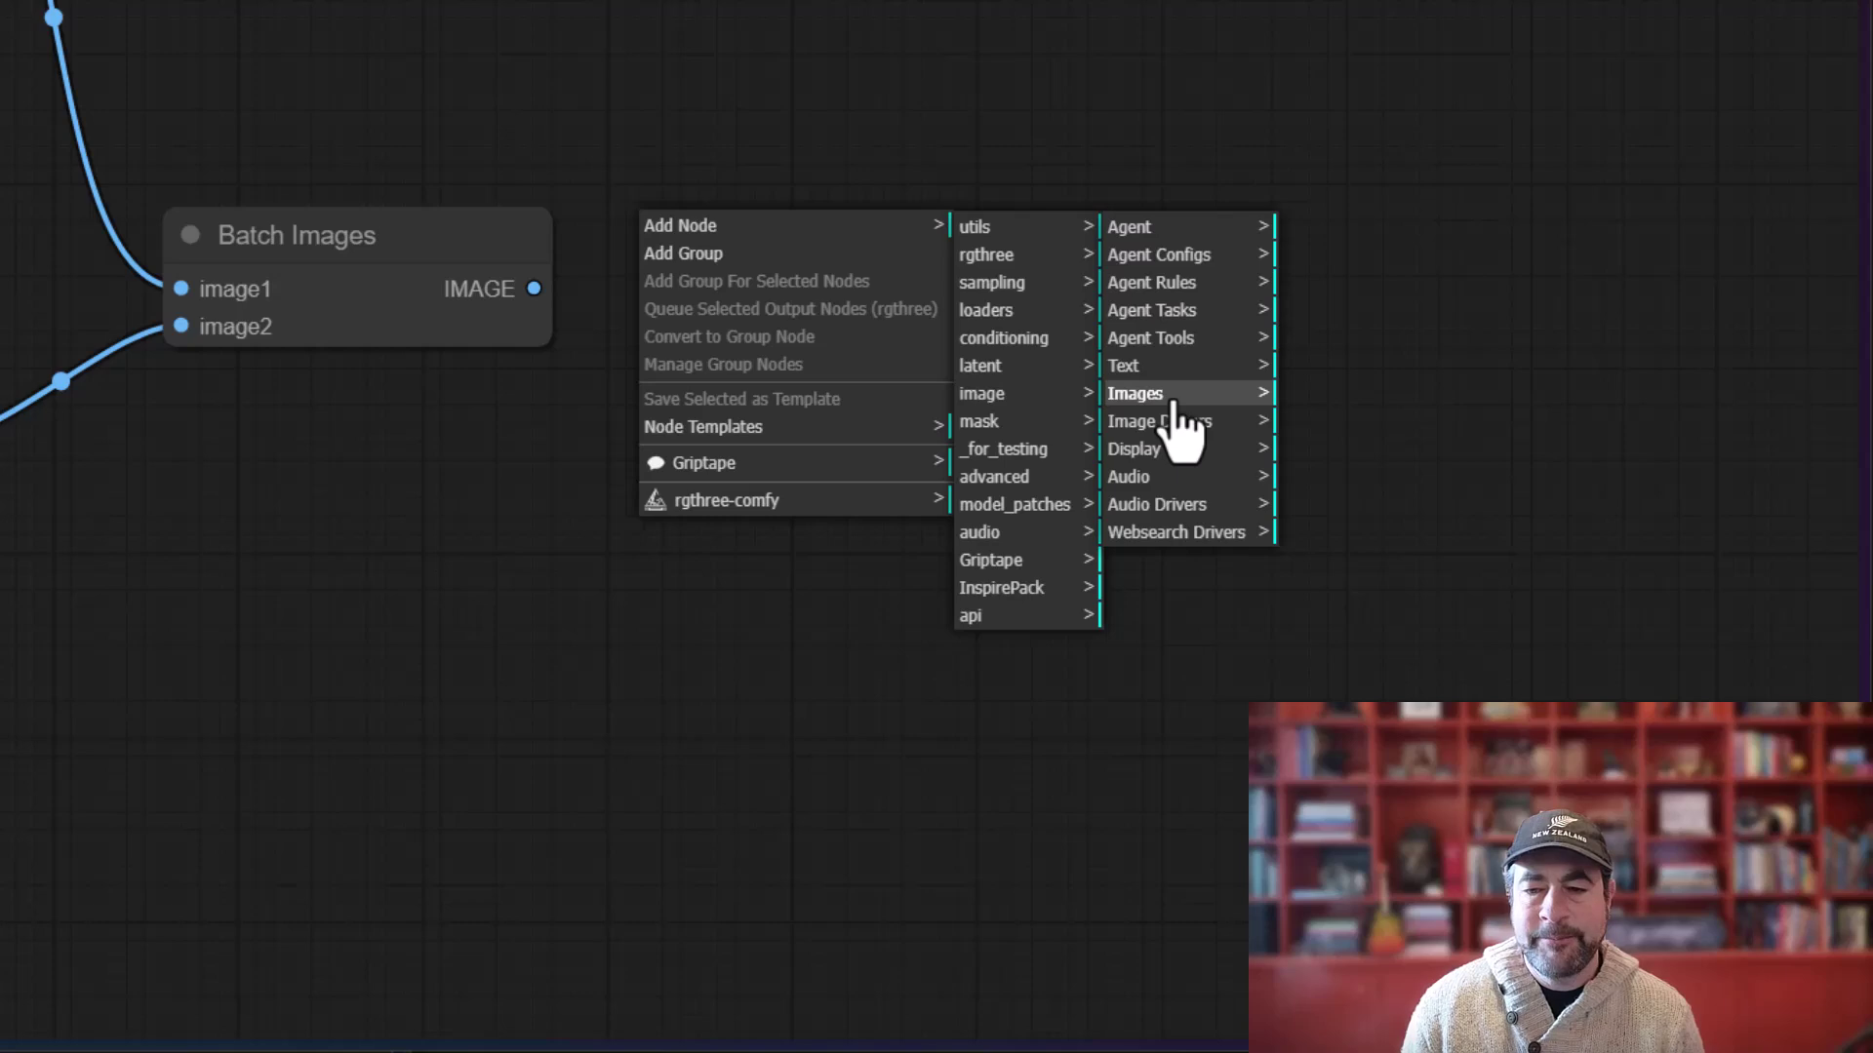
click(1173, 394)
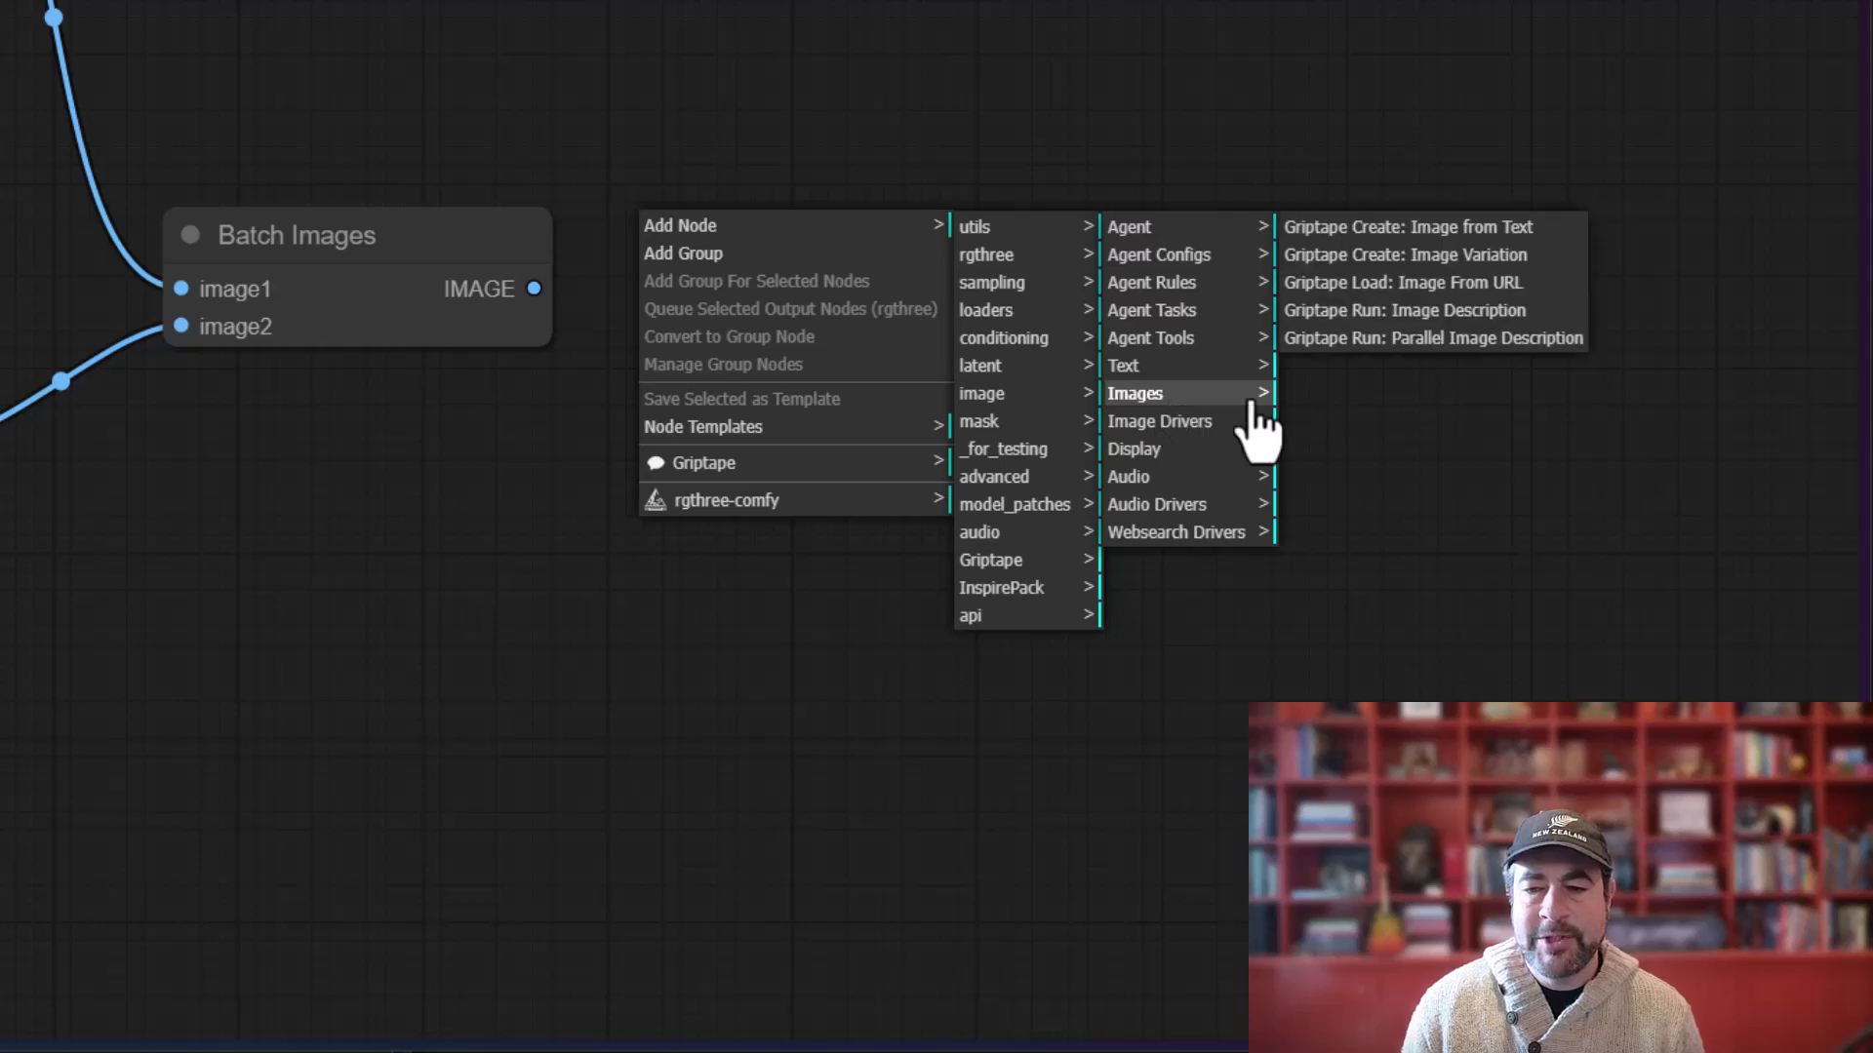
click(1378, 312)
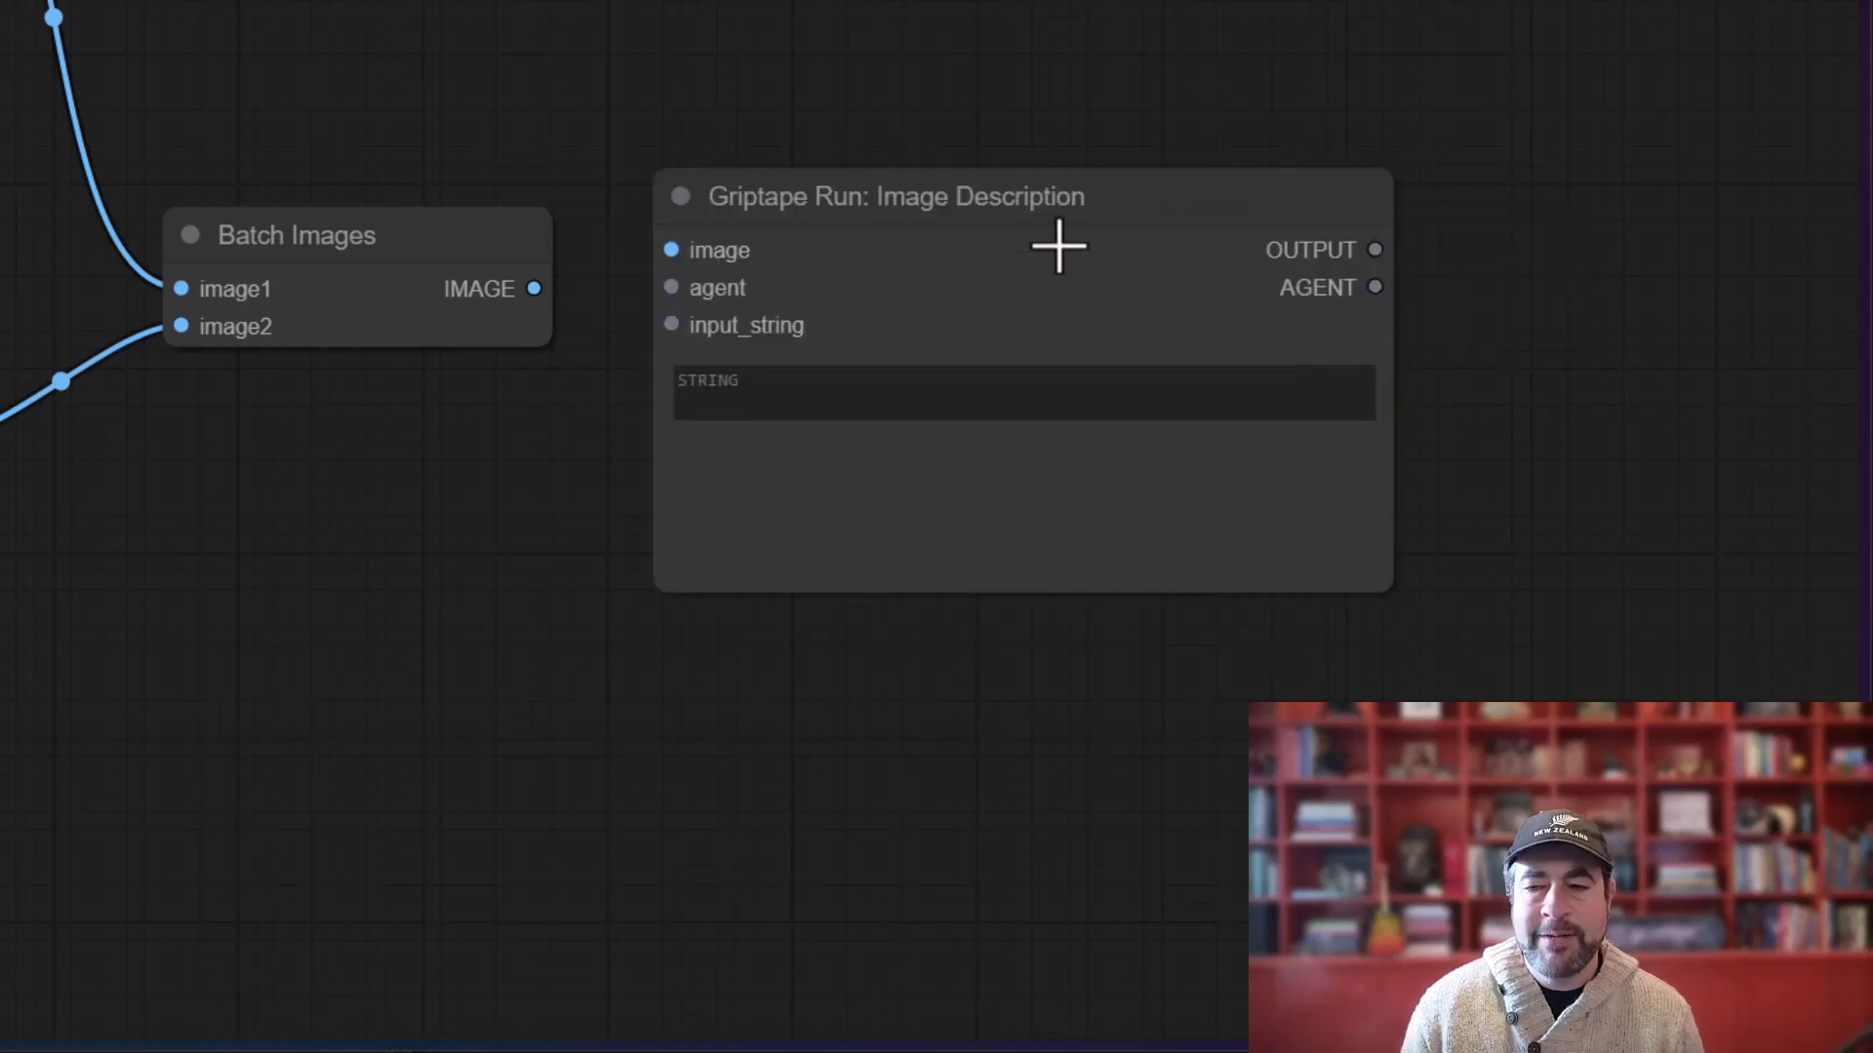
Connect the batched images to the image description node and set its prompt to "Describe the animals in these images".
drag(849, 218, 808, 217)
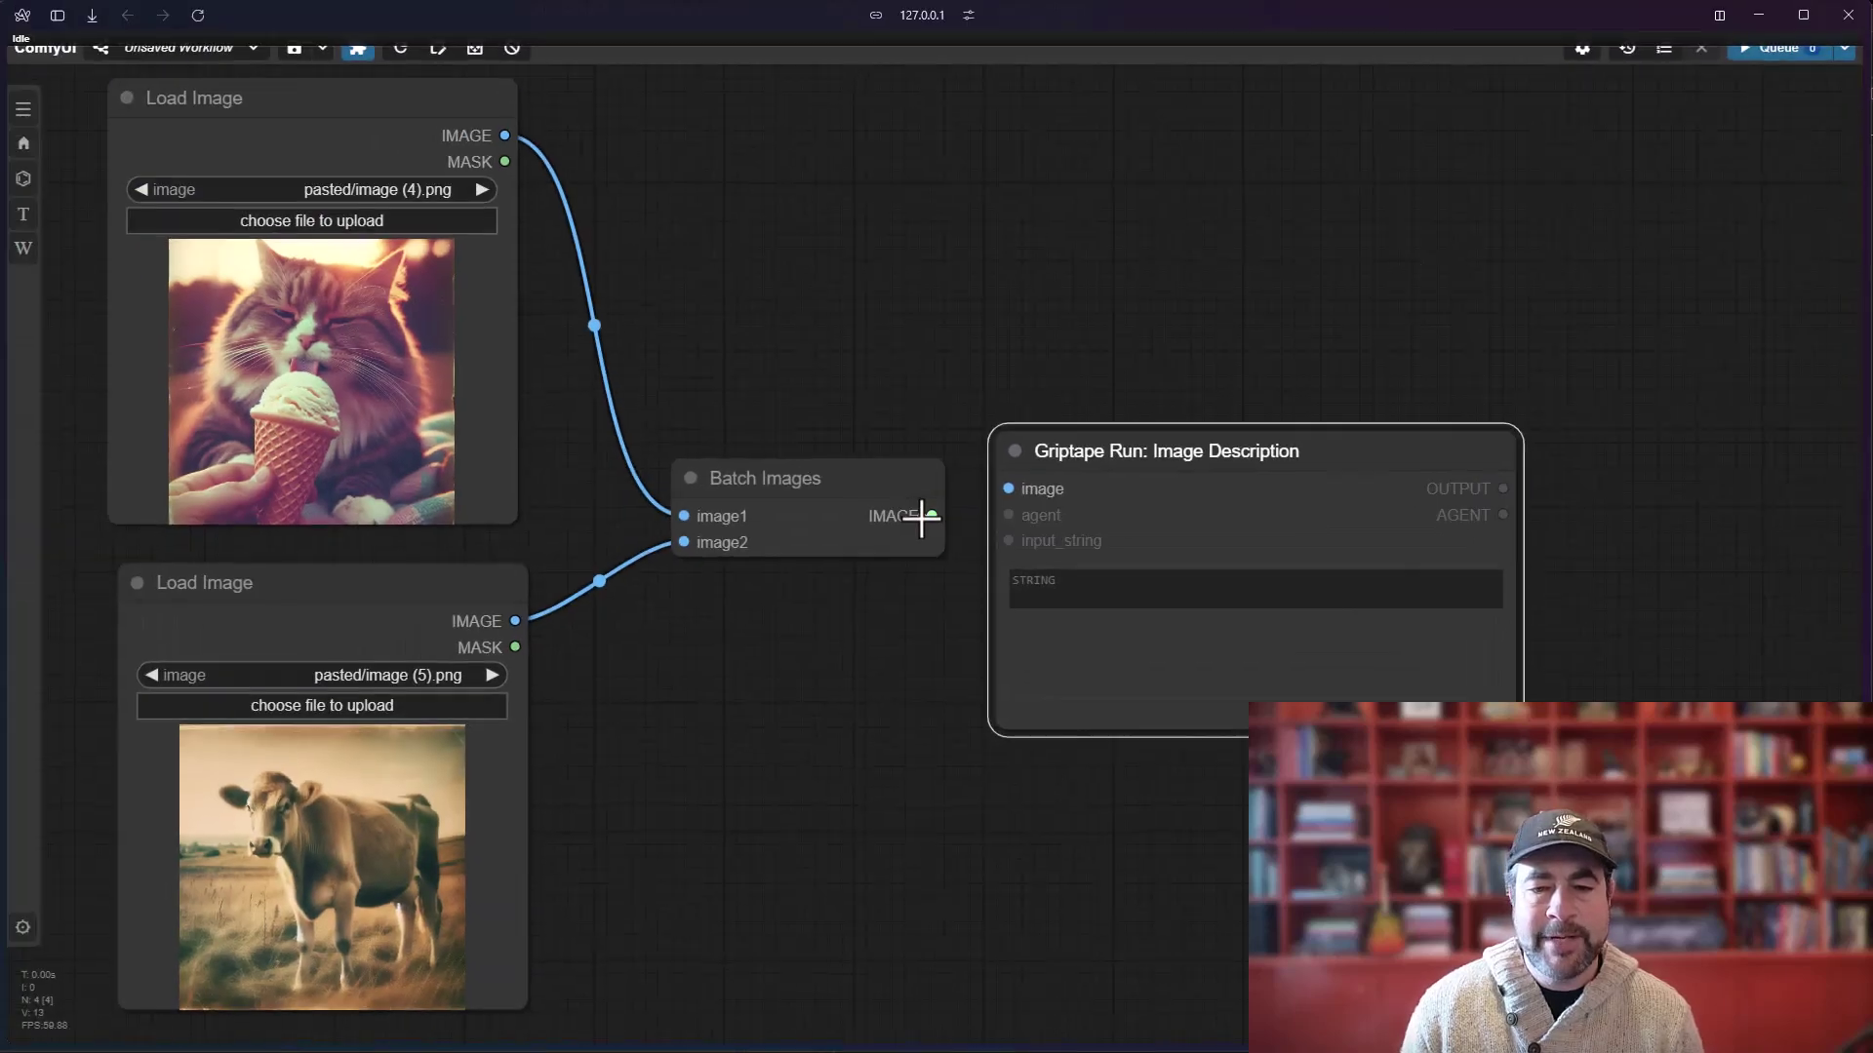
drag(920, 517, 1100, 489)
click(1102, 608)
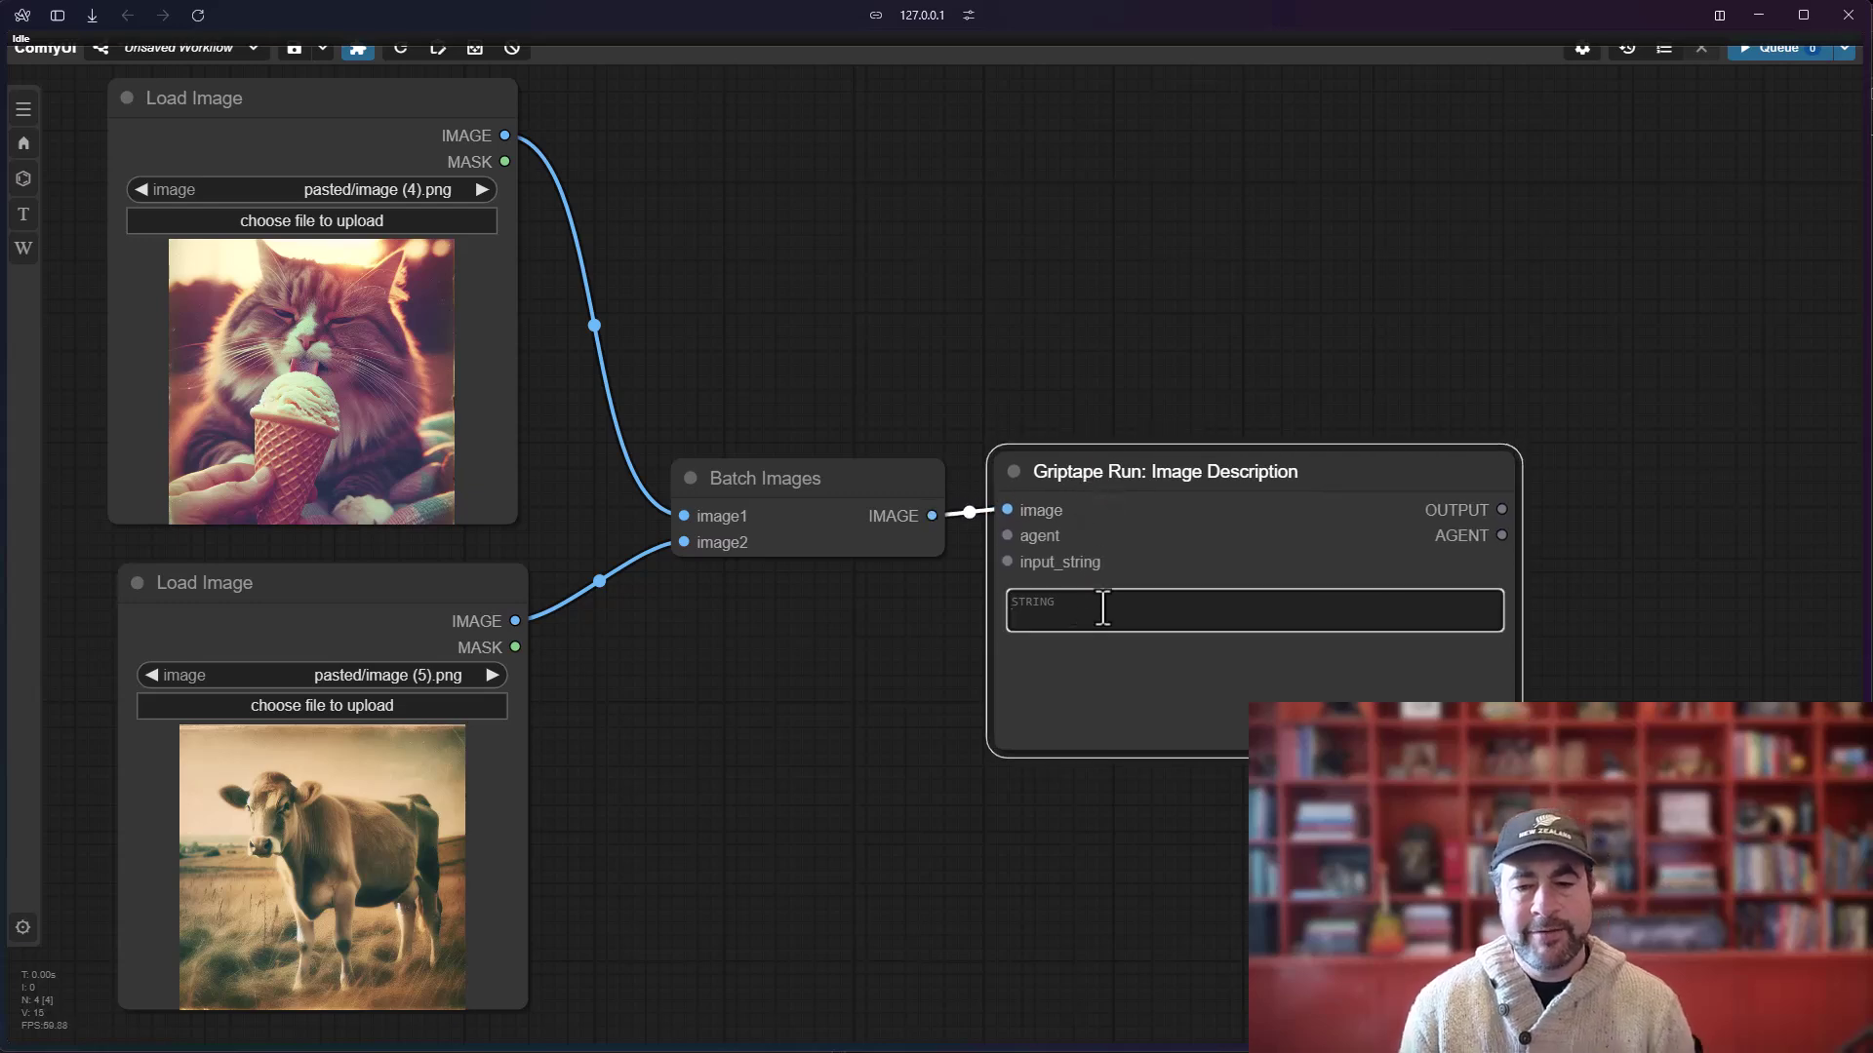
text(Describe the animals in these images)
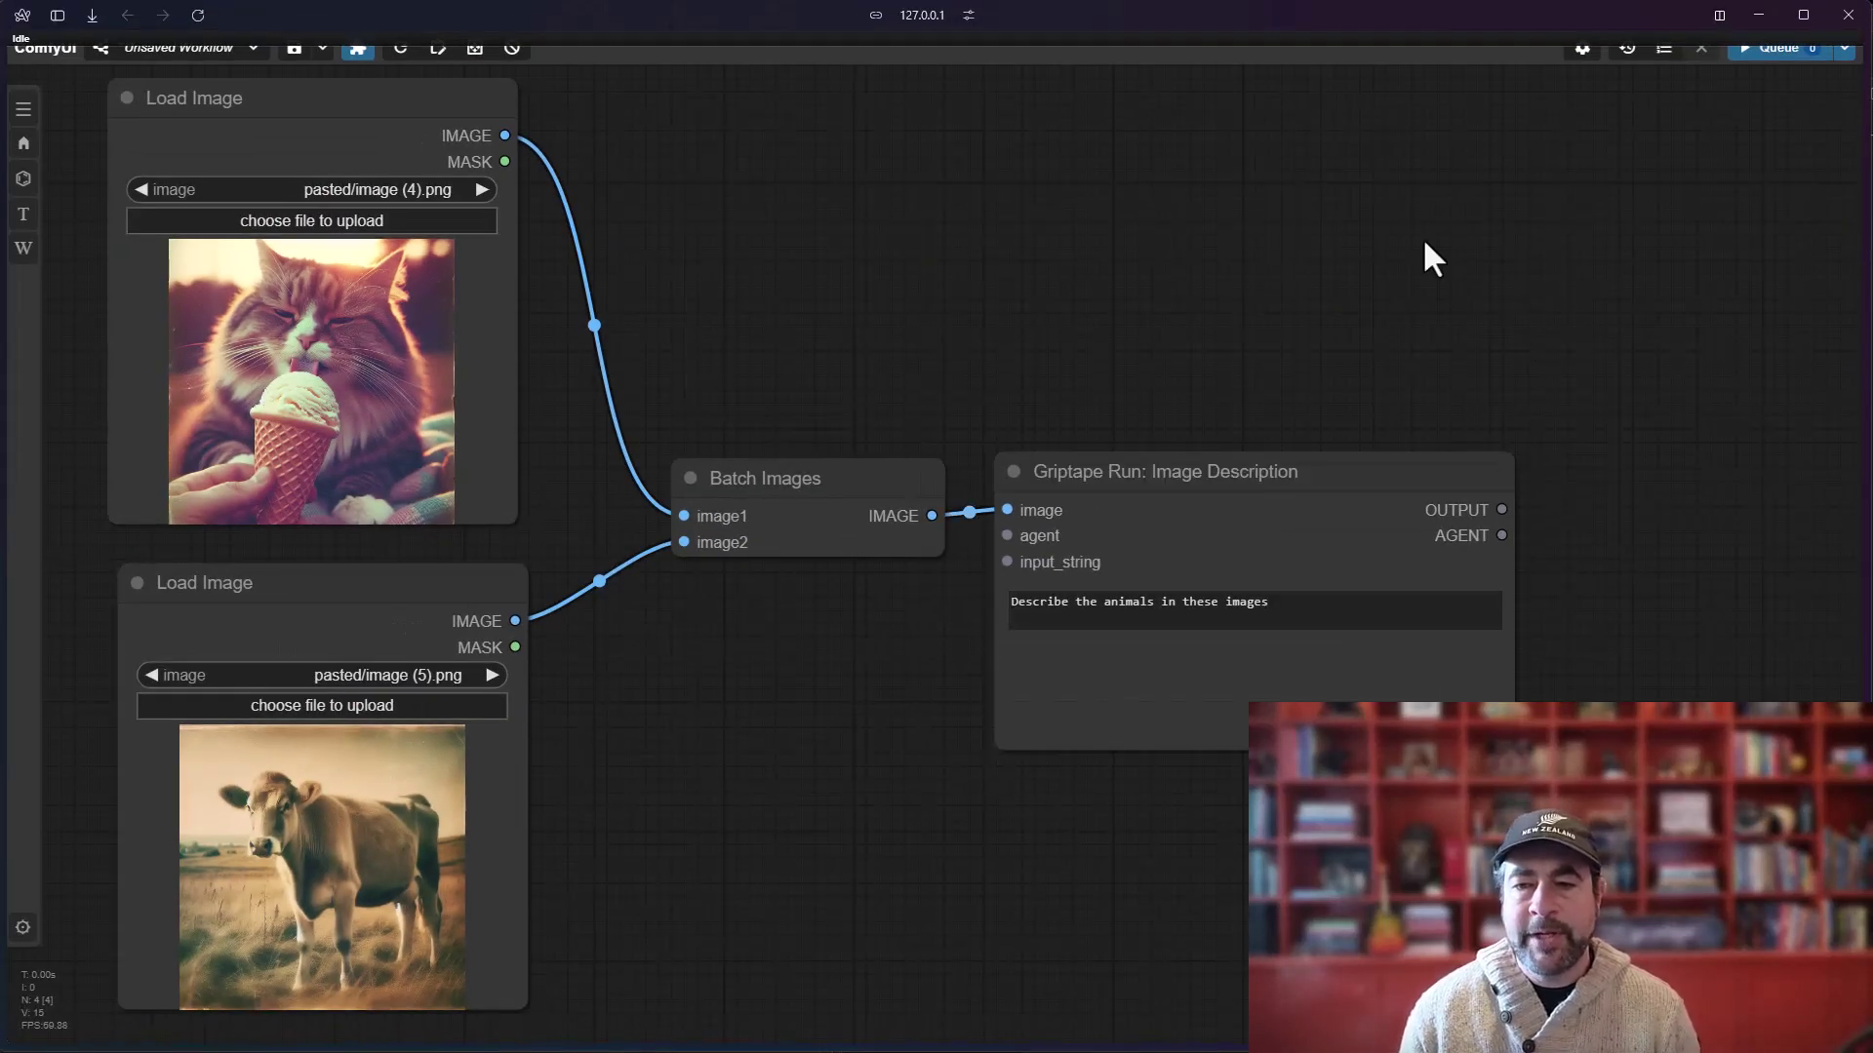
Add a Griptape Display: Text node fed by the image description output and queue the workflow.
double_click(1422, 237)
text(de)
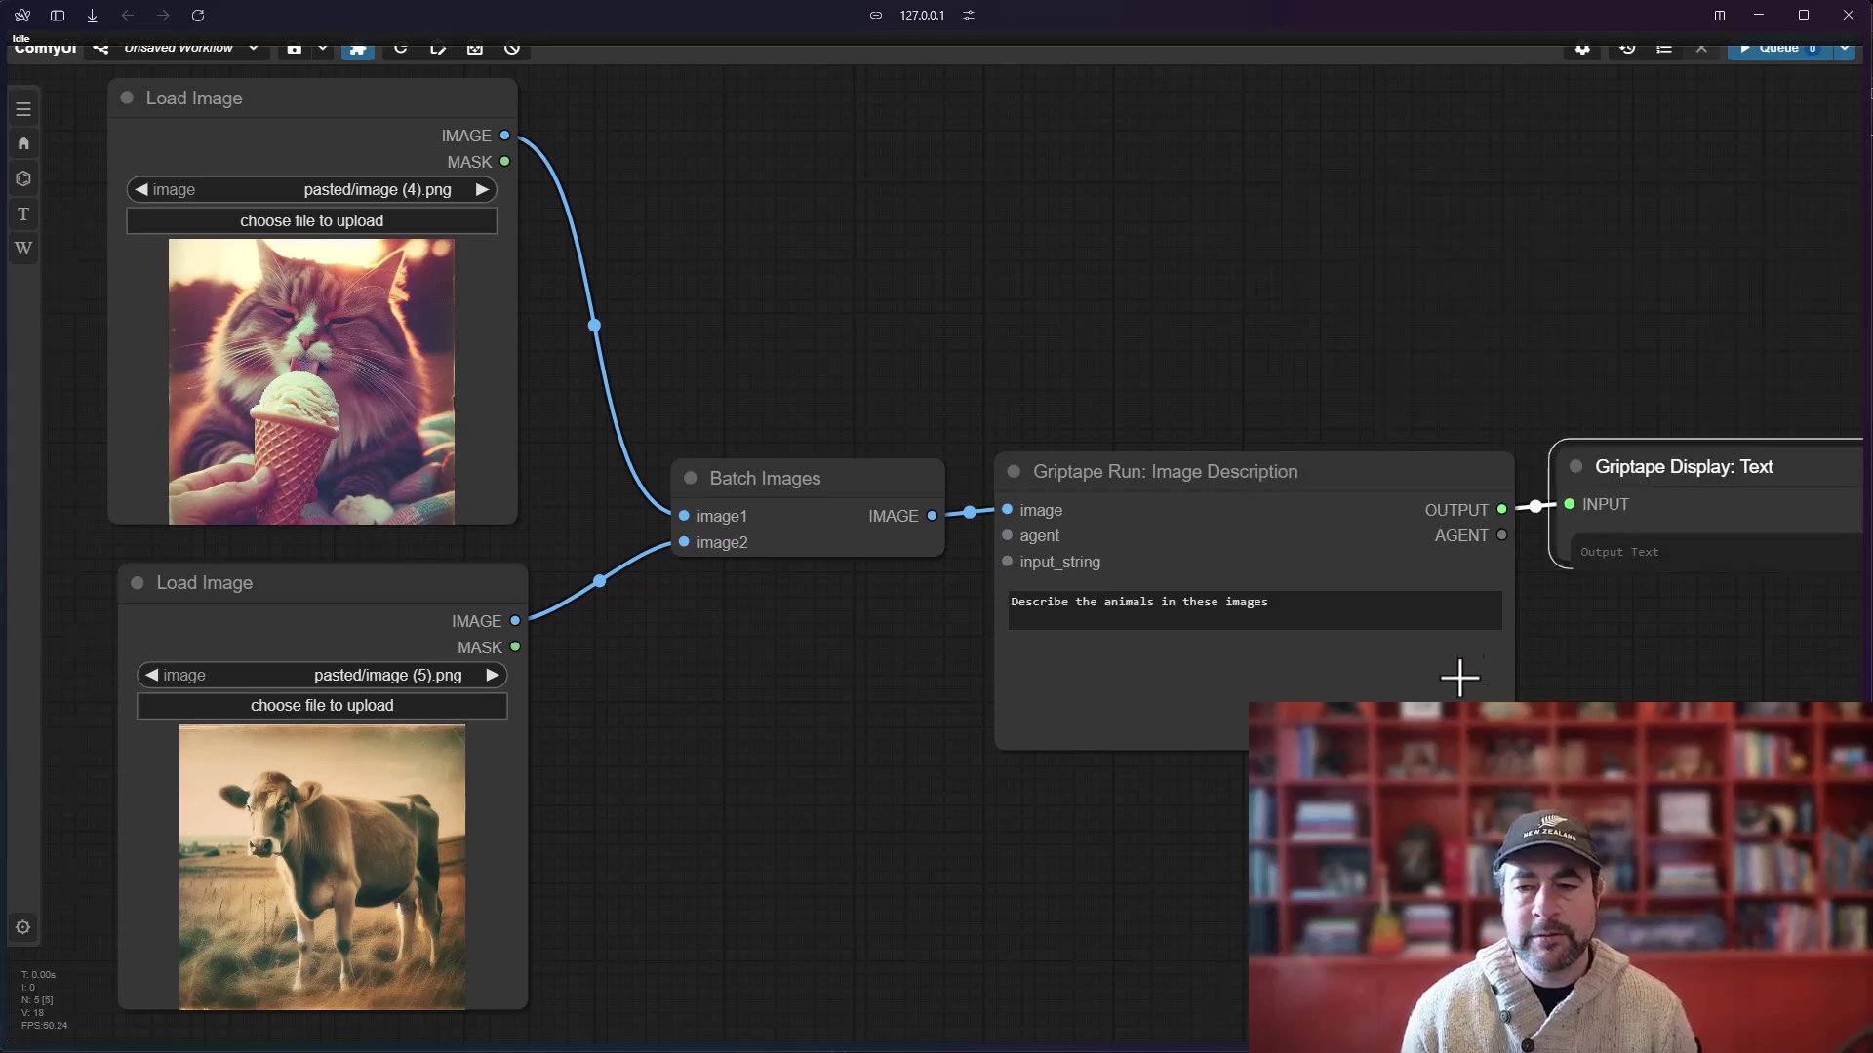
scroll(1560, 683, down, 3)
drag(1561, 683, 1420, 636)
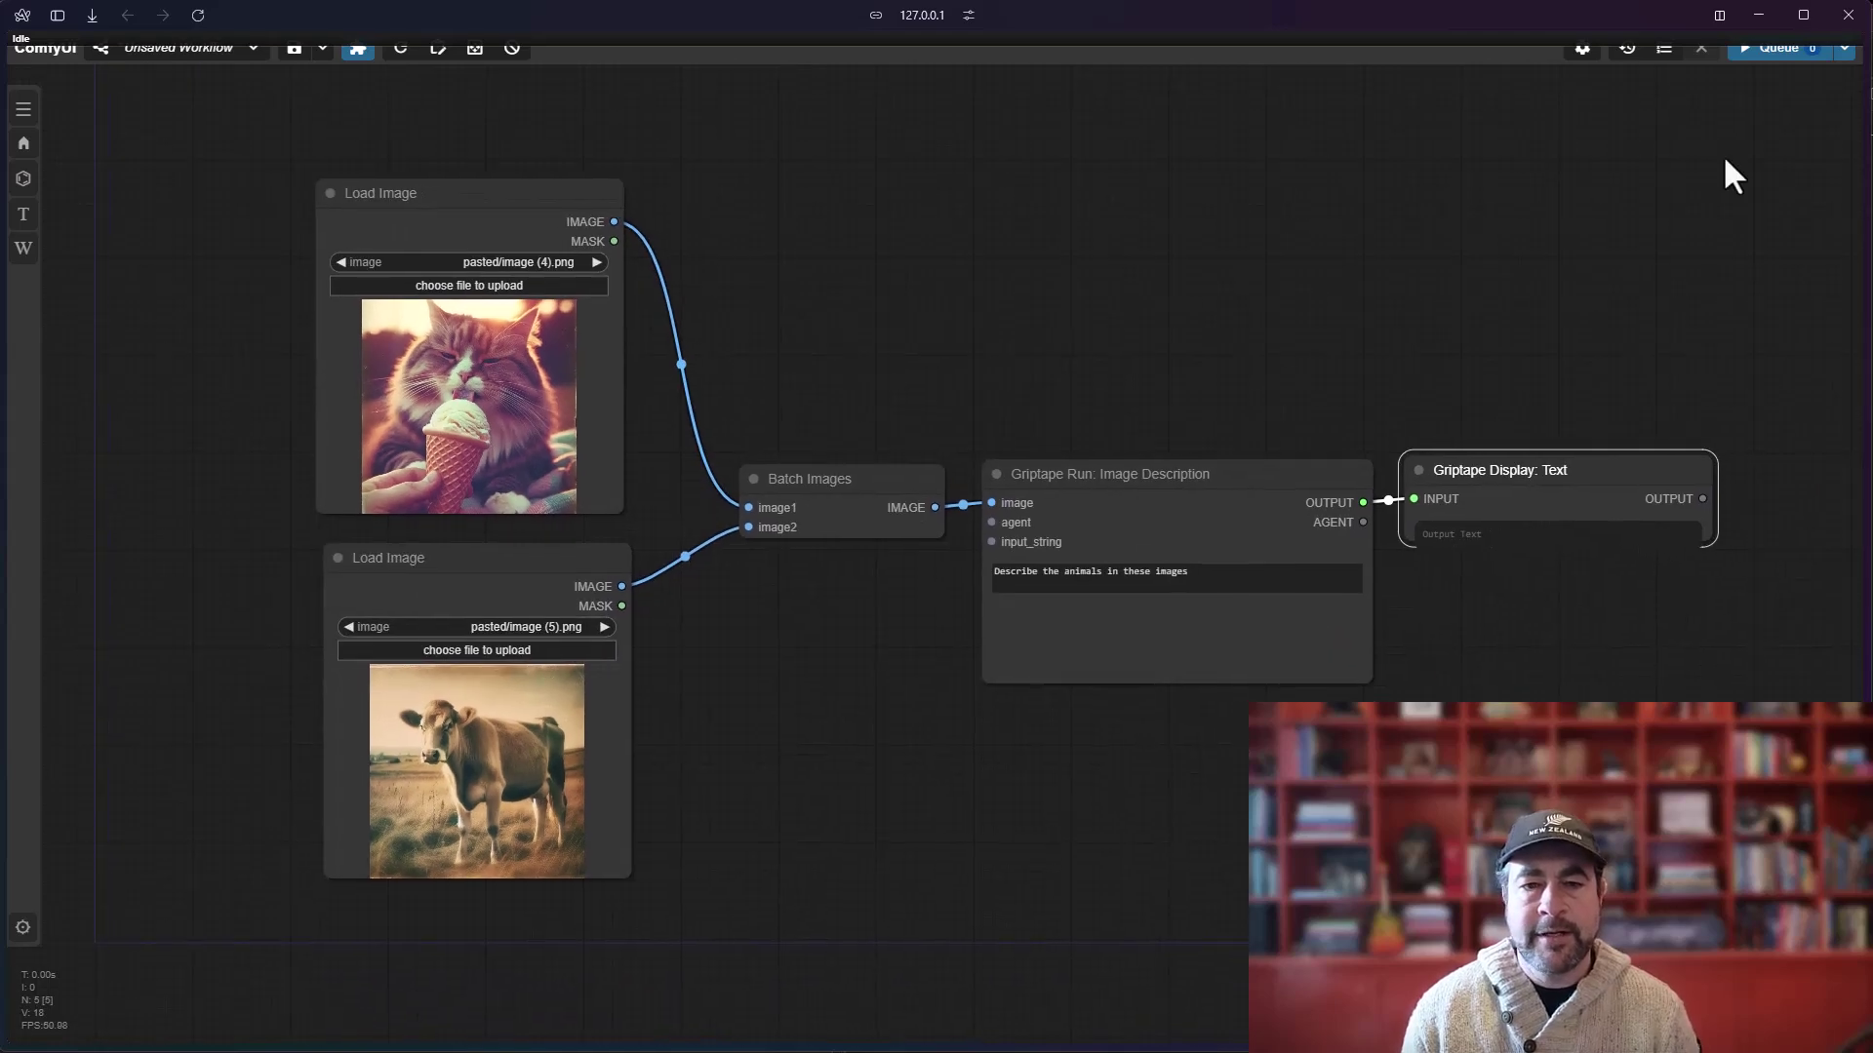
click(1749, 60)
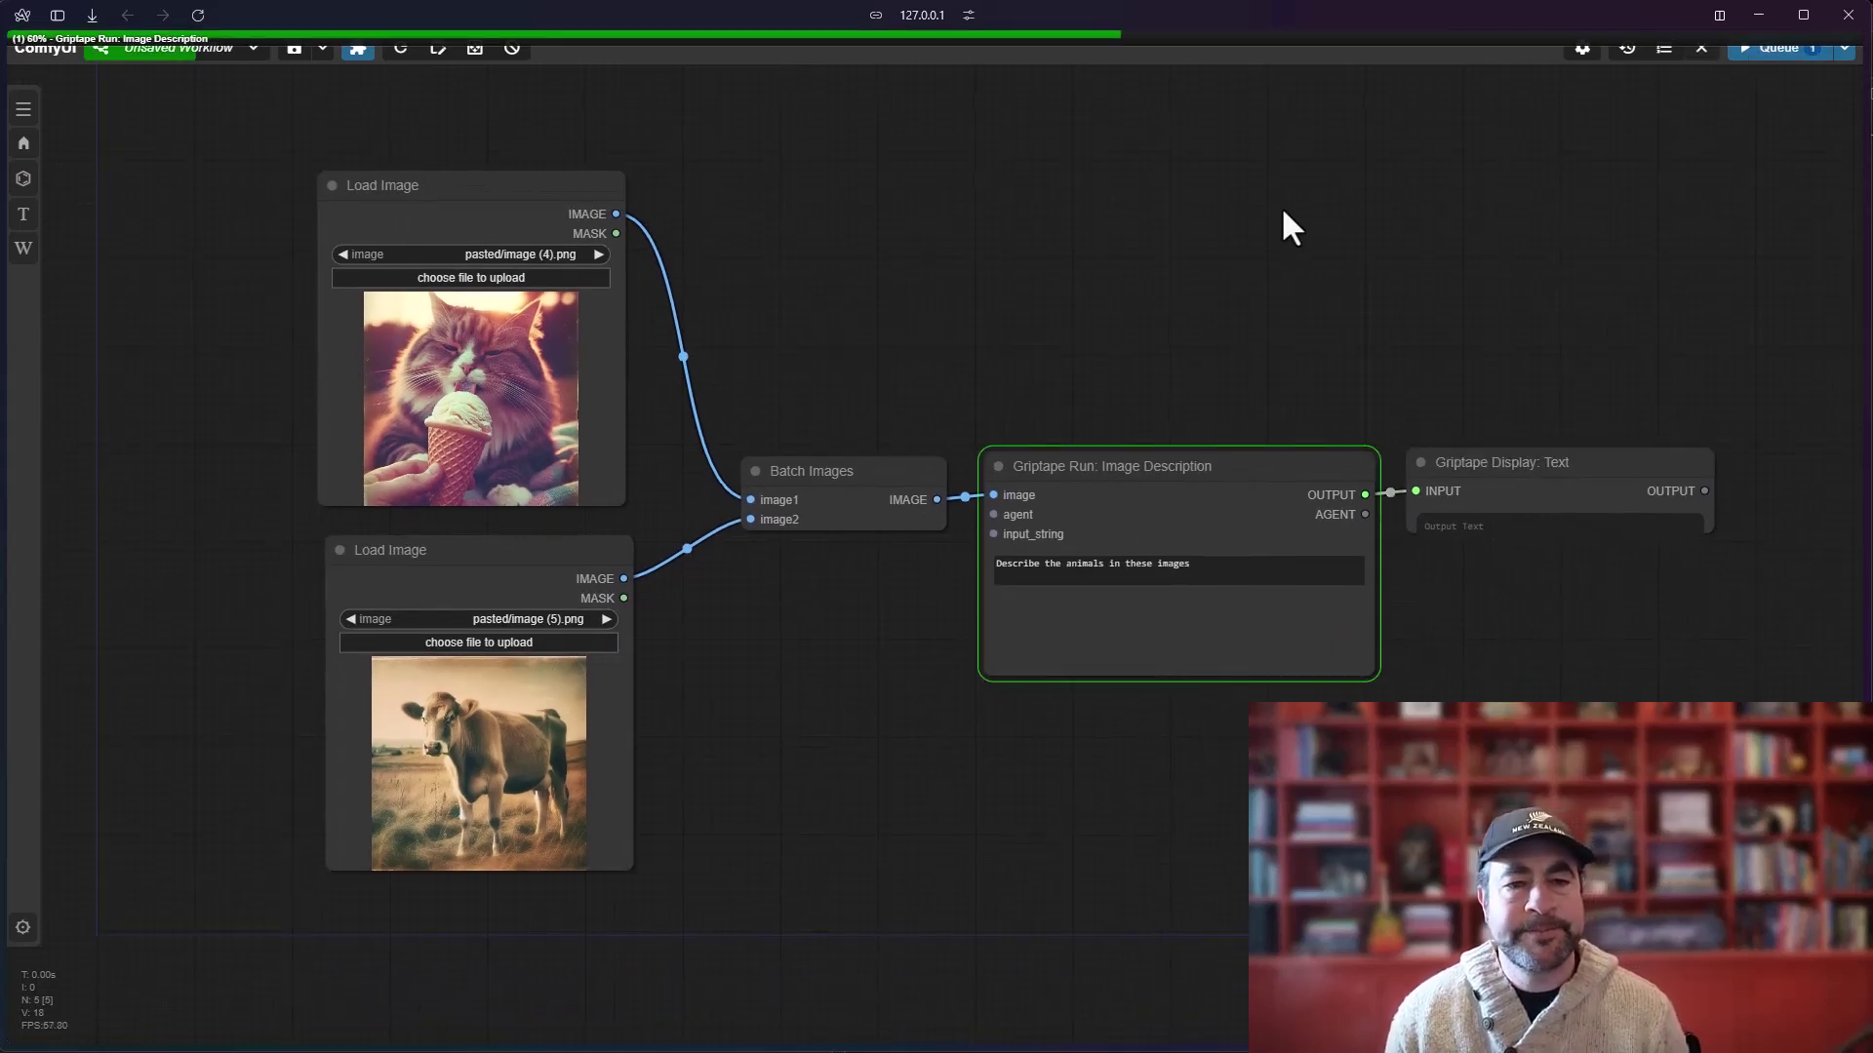
Shrink the image description node slightly and enlarge the Griptape Display: Text node so the full description can be read.
drag(1020, 309, 979, 322)
scroll(836, 729, up, 1)
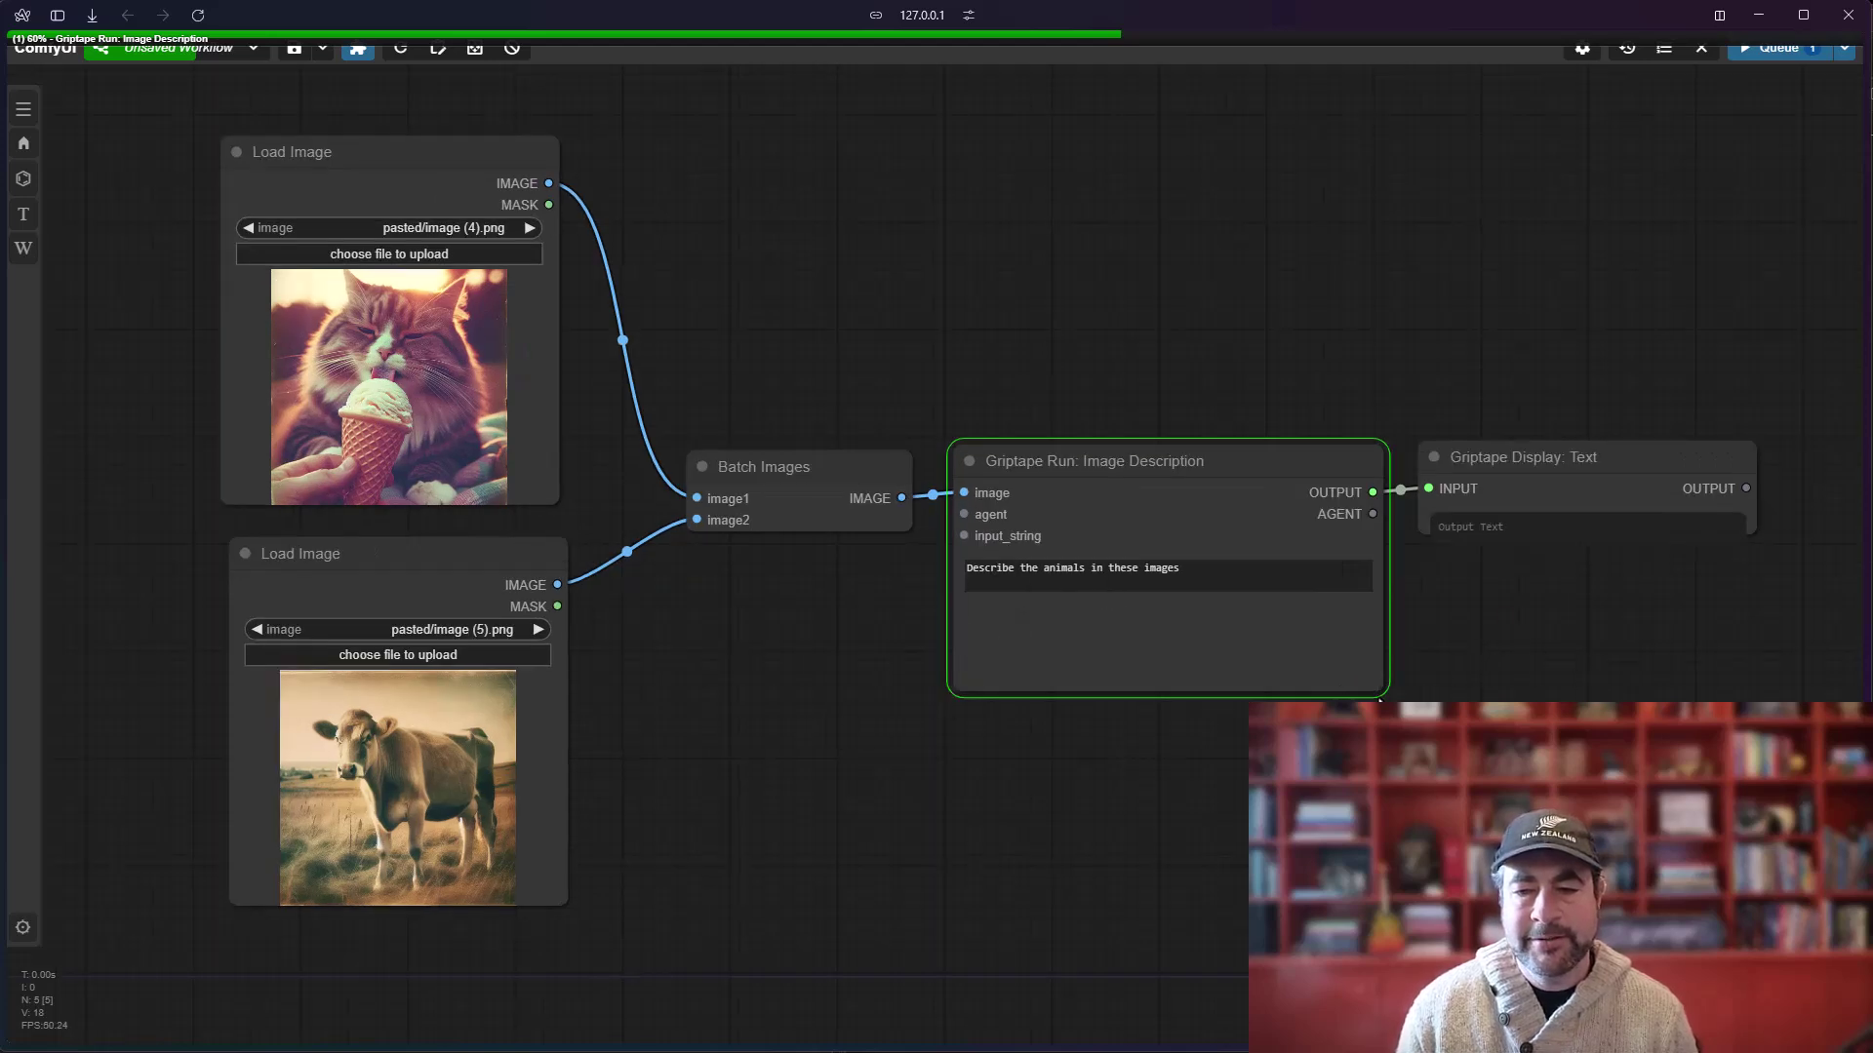
drag(1375, 683, 1365, 656)
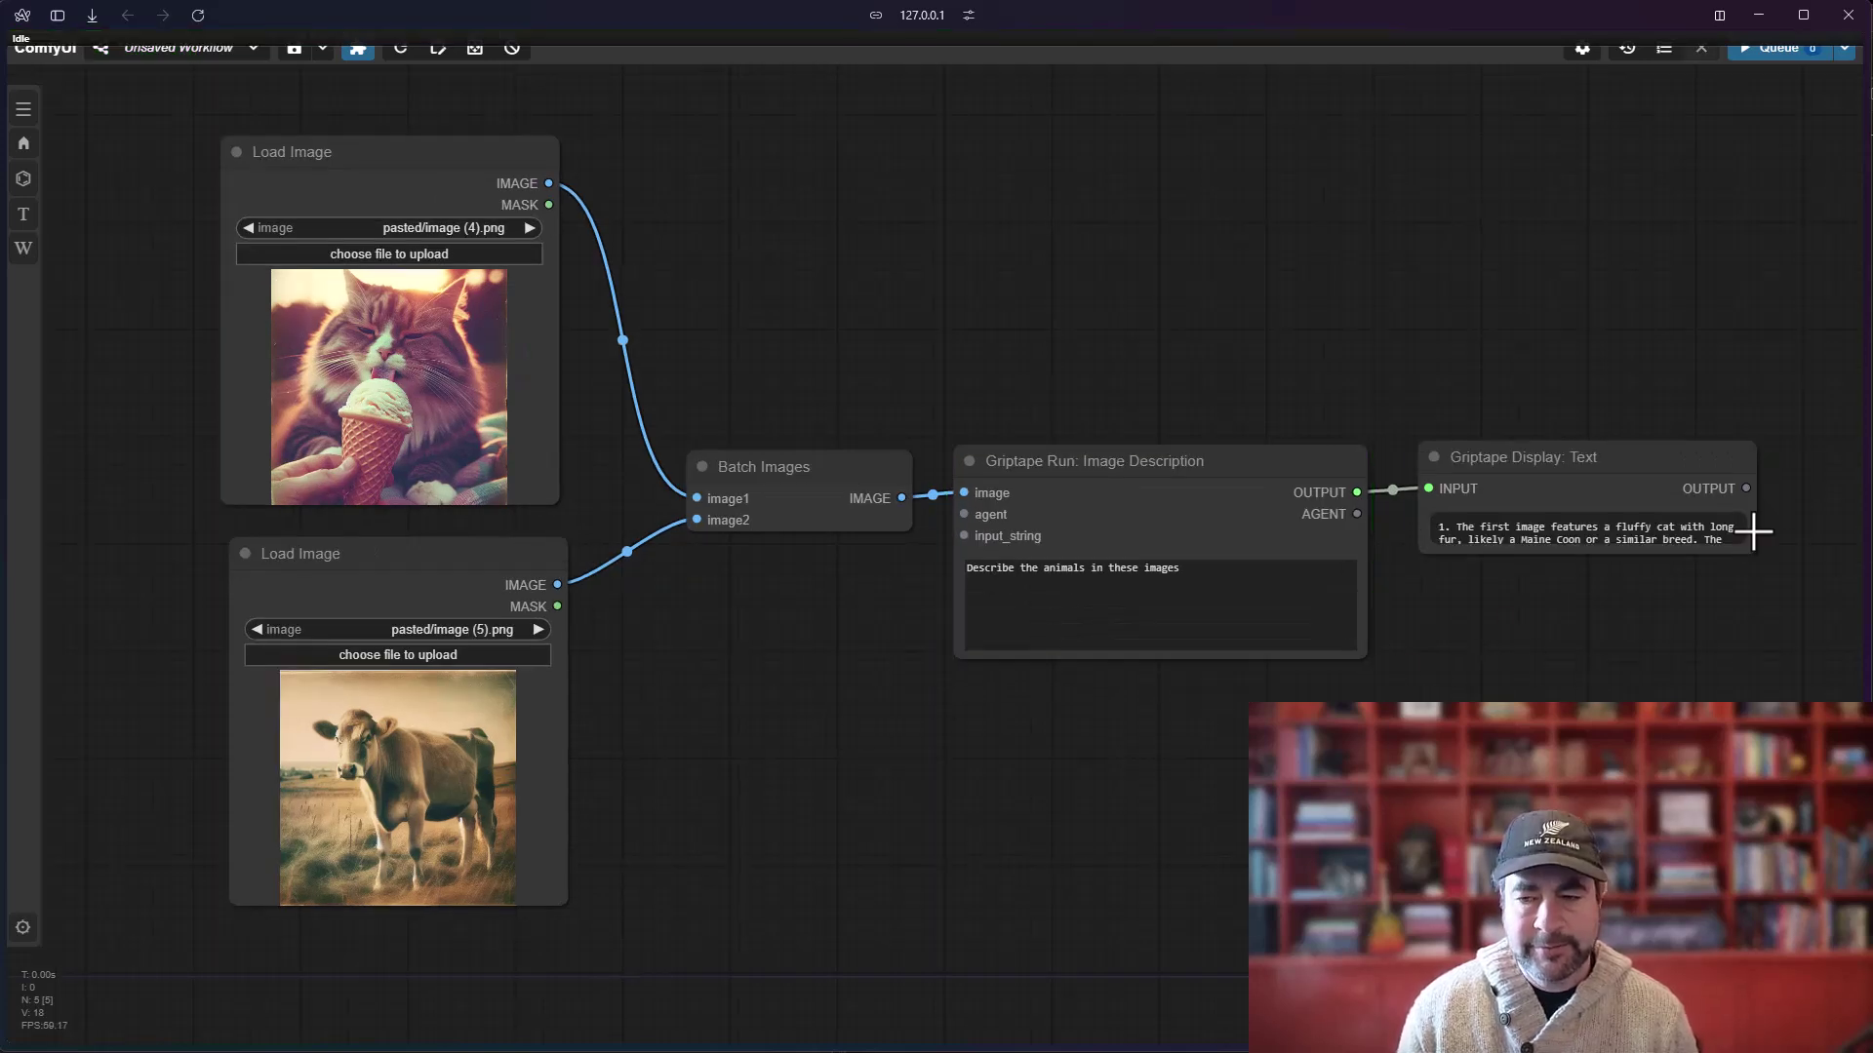
drag(1754, 532, 1779, 741)
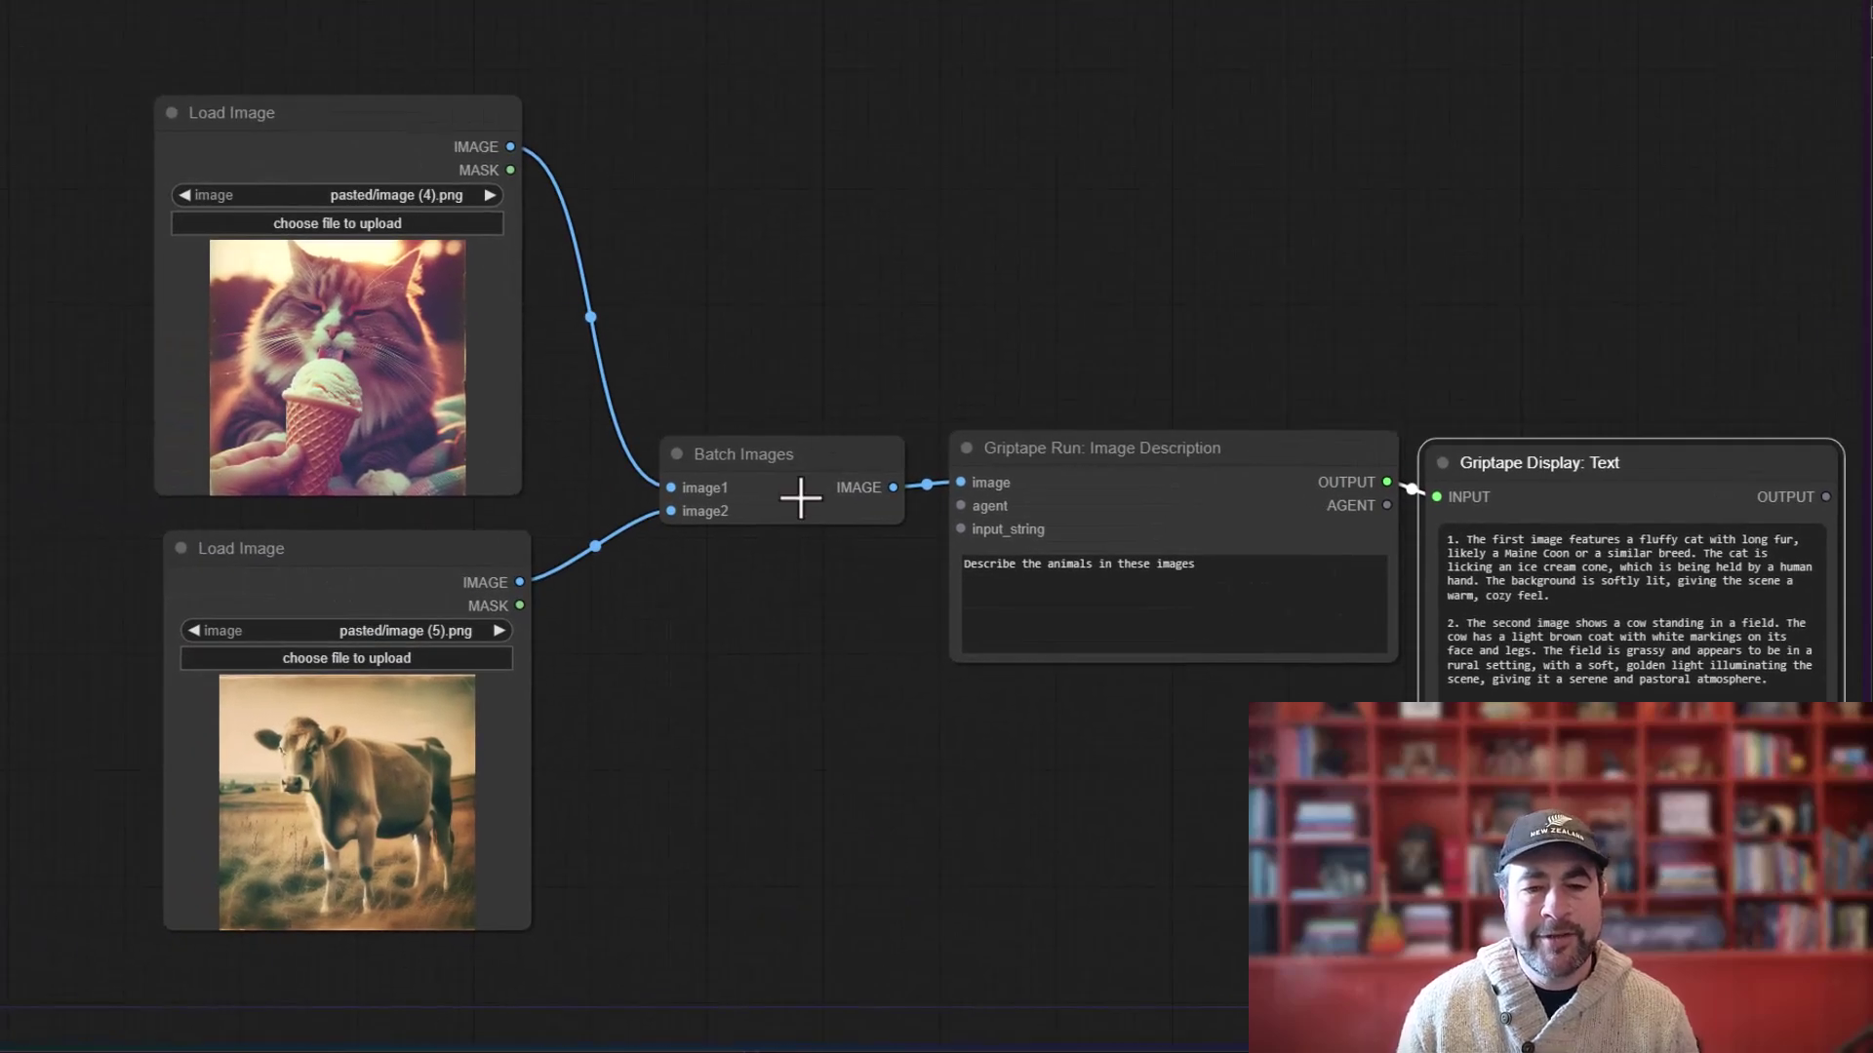
click(1056, 470)
click(705, 277)
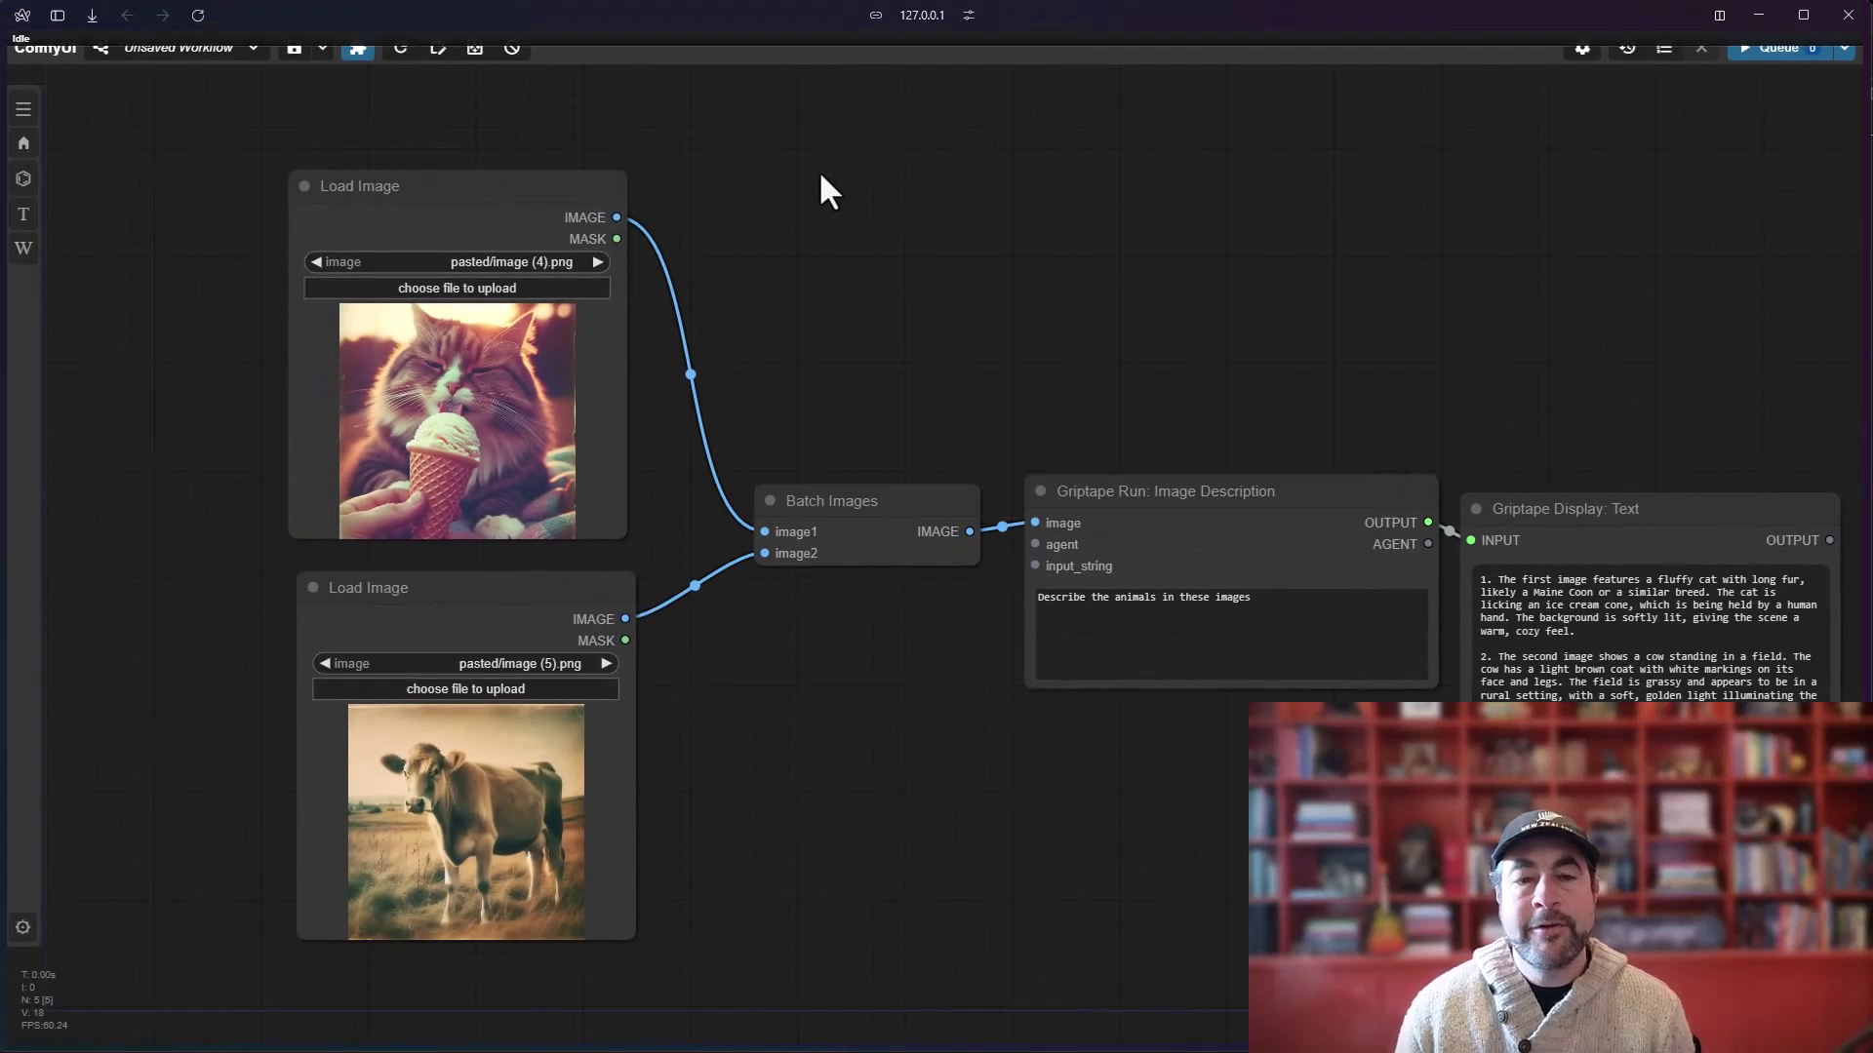
Search the custom node manager for "Inspire".
click(361, 54)
click(933, 373)
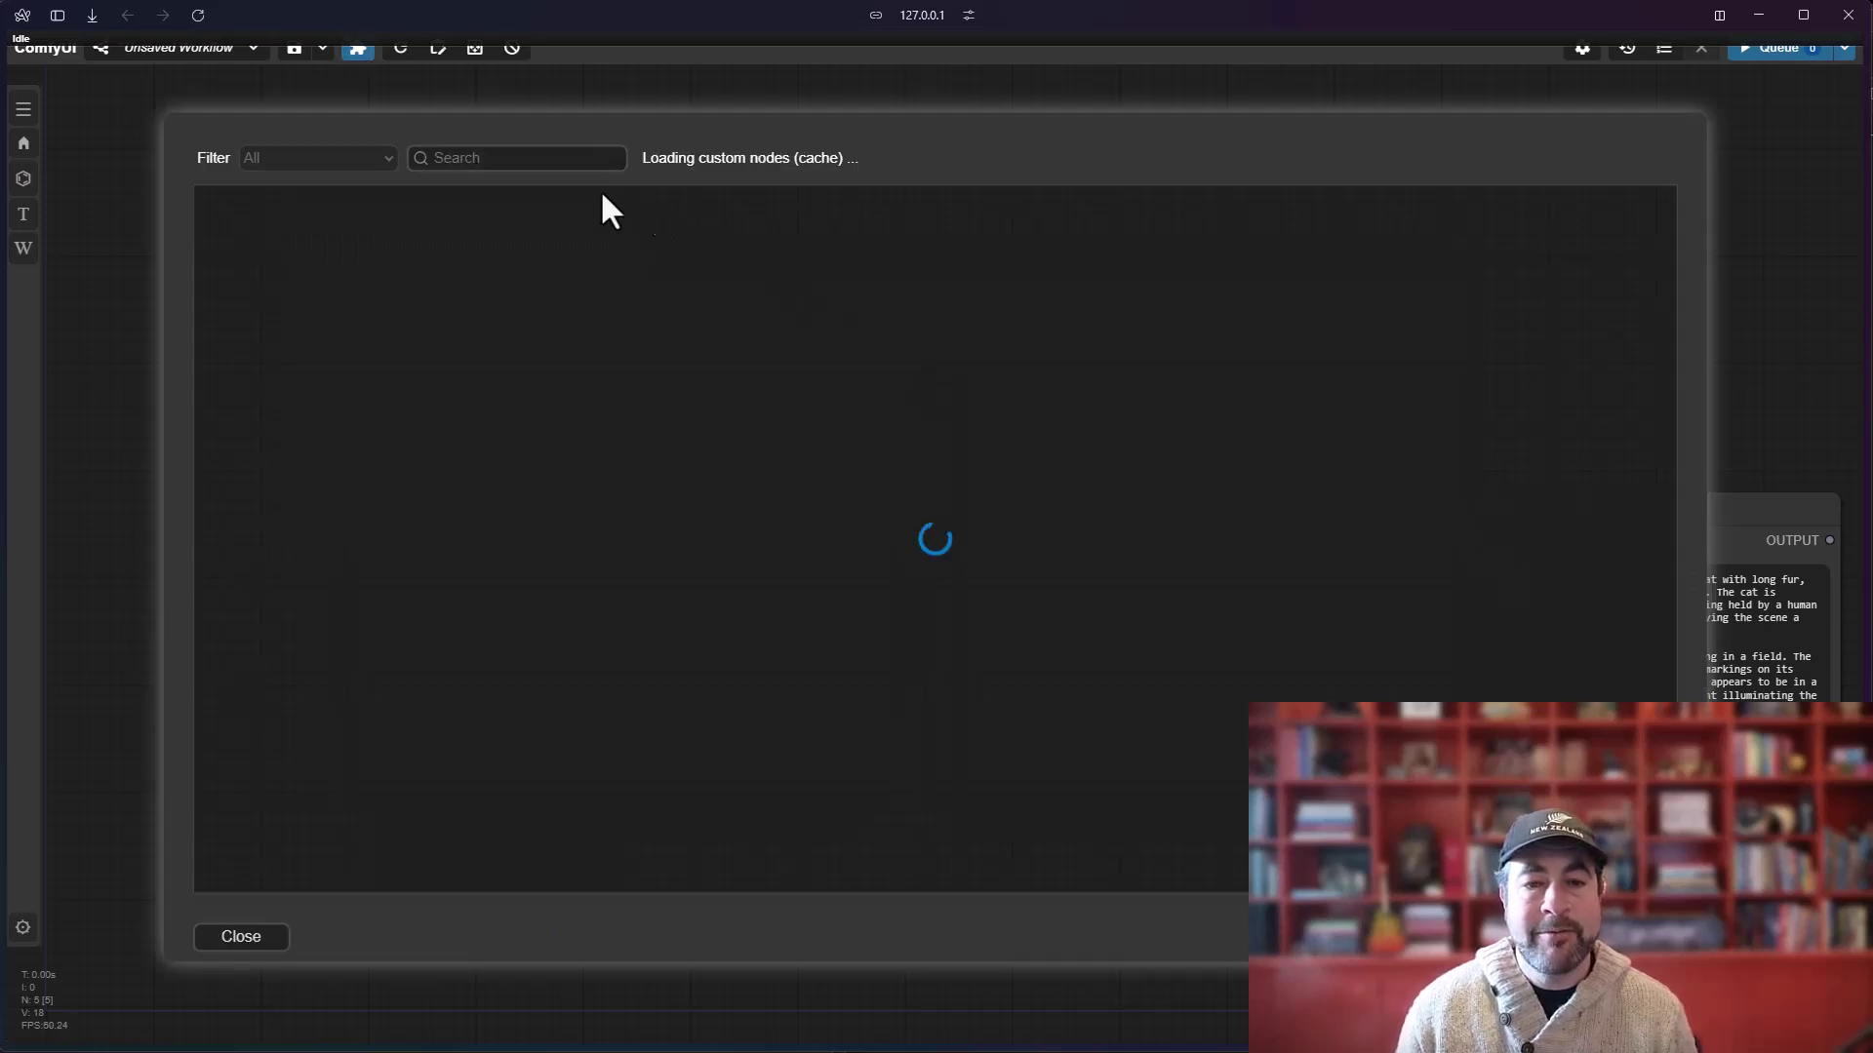
click(475, 154)
text(Inspire)
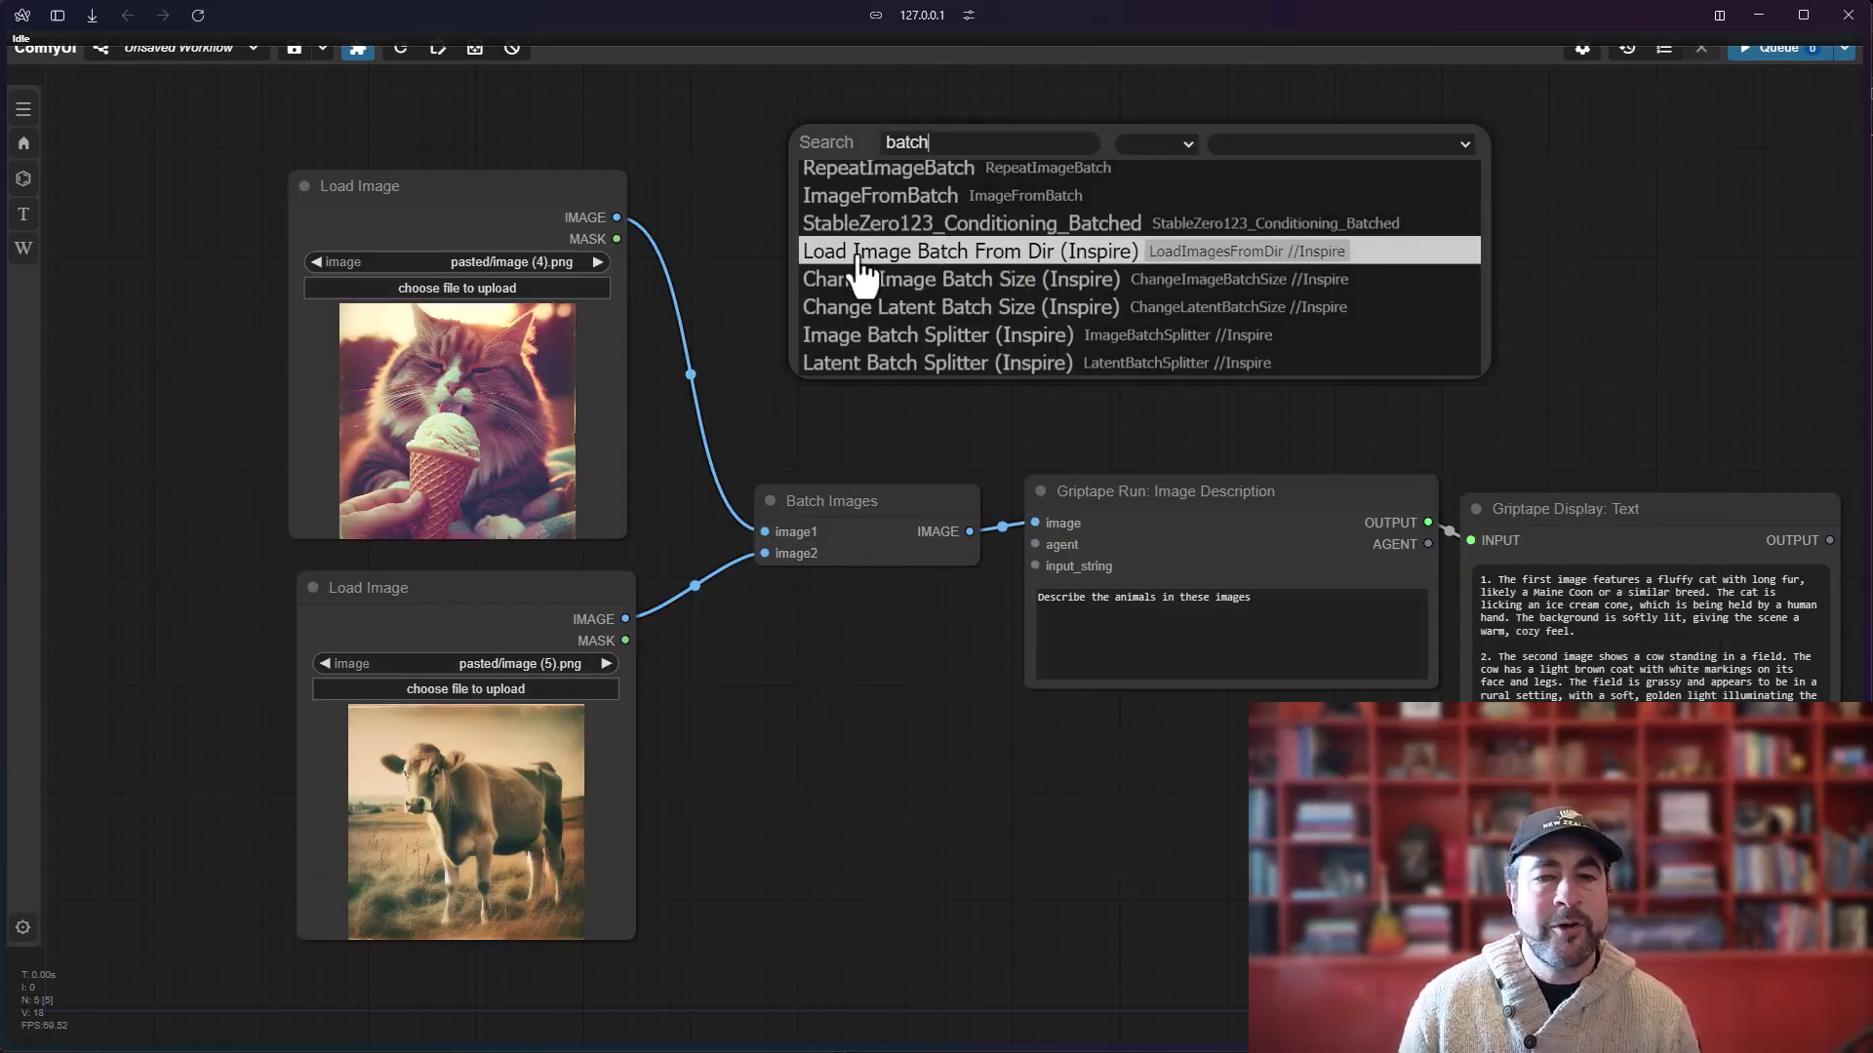
Add a Load Image Batch From Dir (Inspire) node with directory custom_nodes\ComfyUI-Griptape\docs\images and image_load_cap 2.
click(859, 256)
drag(1049, 158, 916, 186)
click(916, 280)
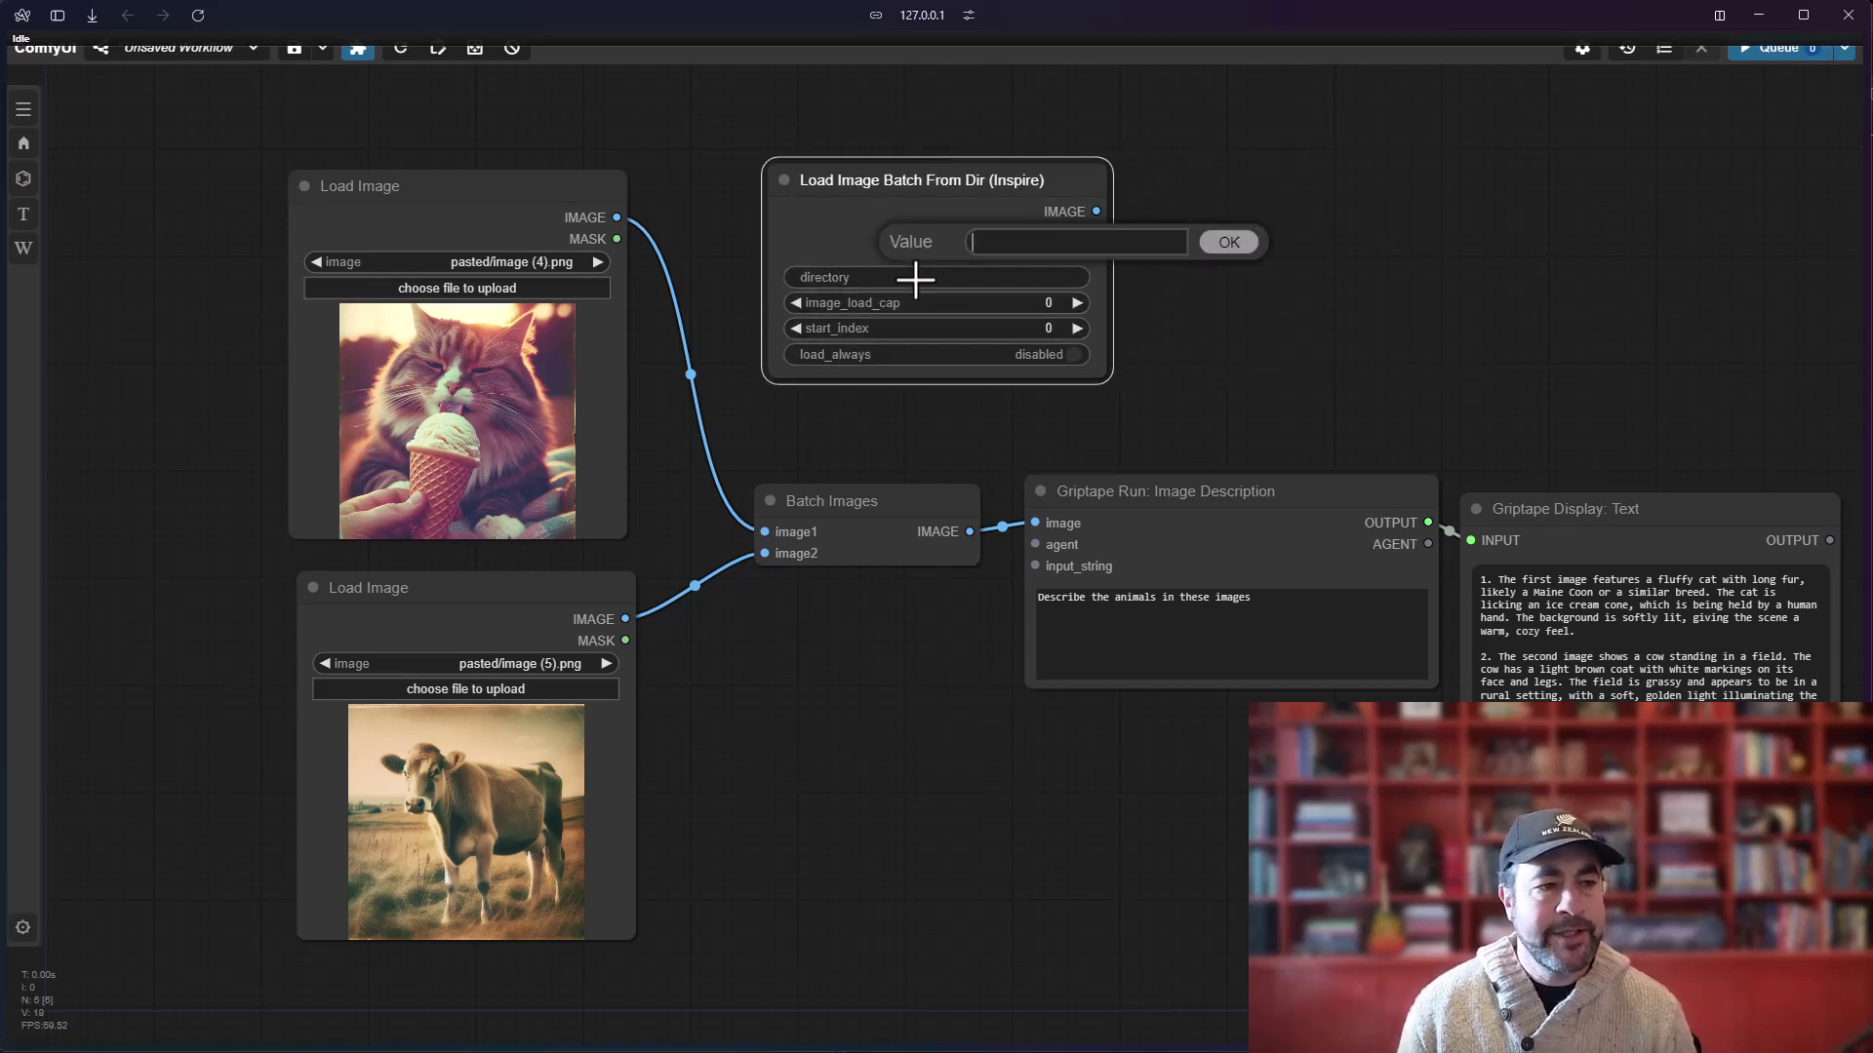
text(custom_nodes\Comf)
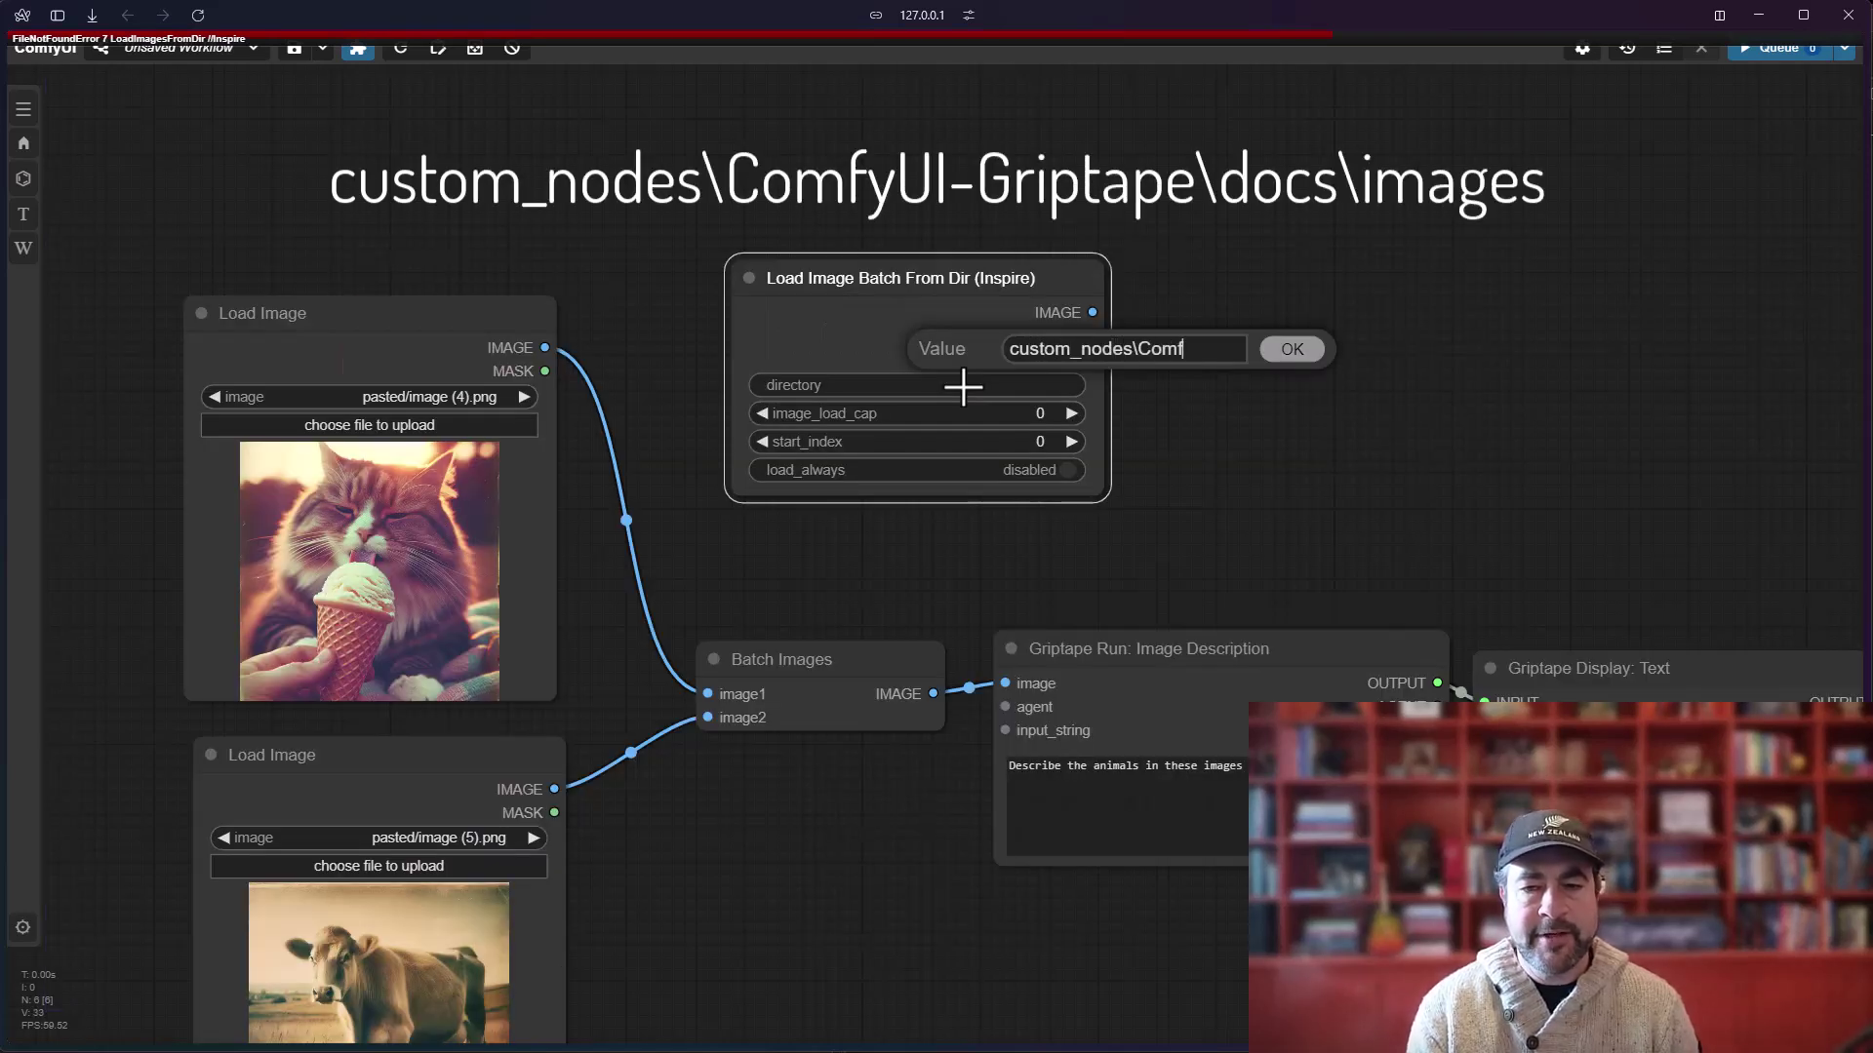
text(yUI-Griptape\docs\images)
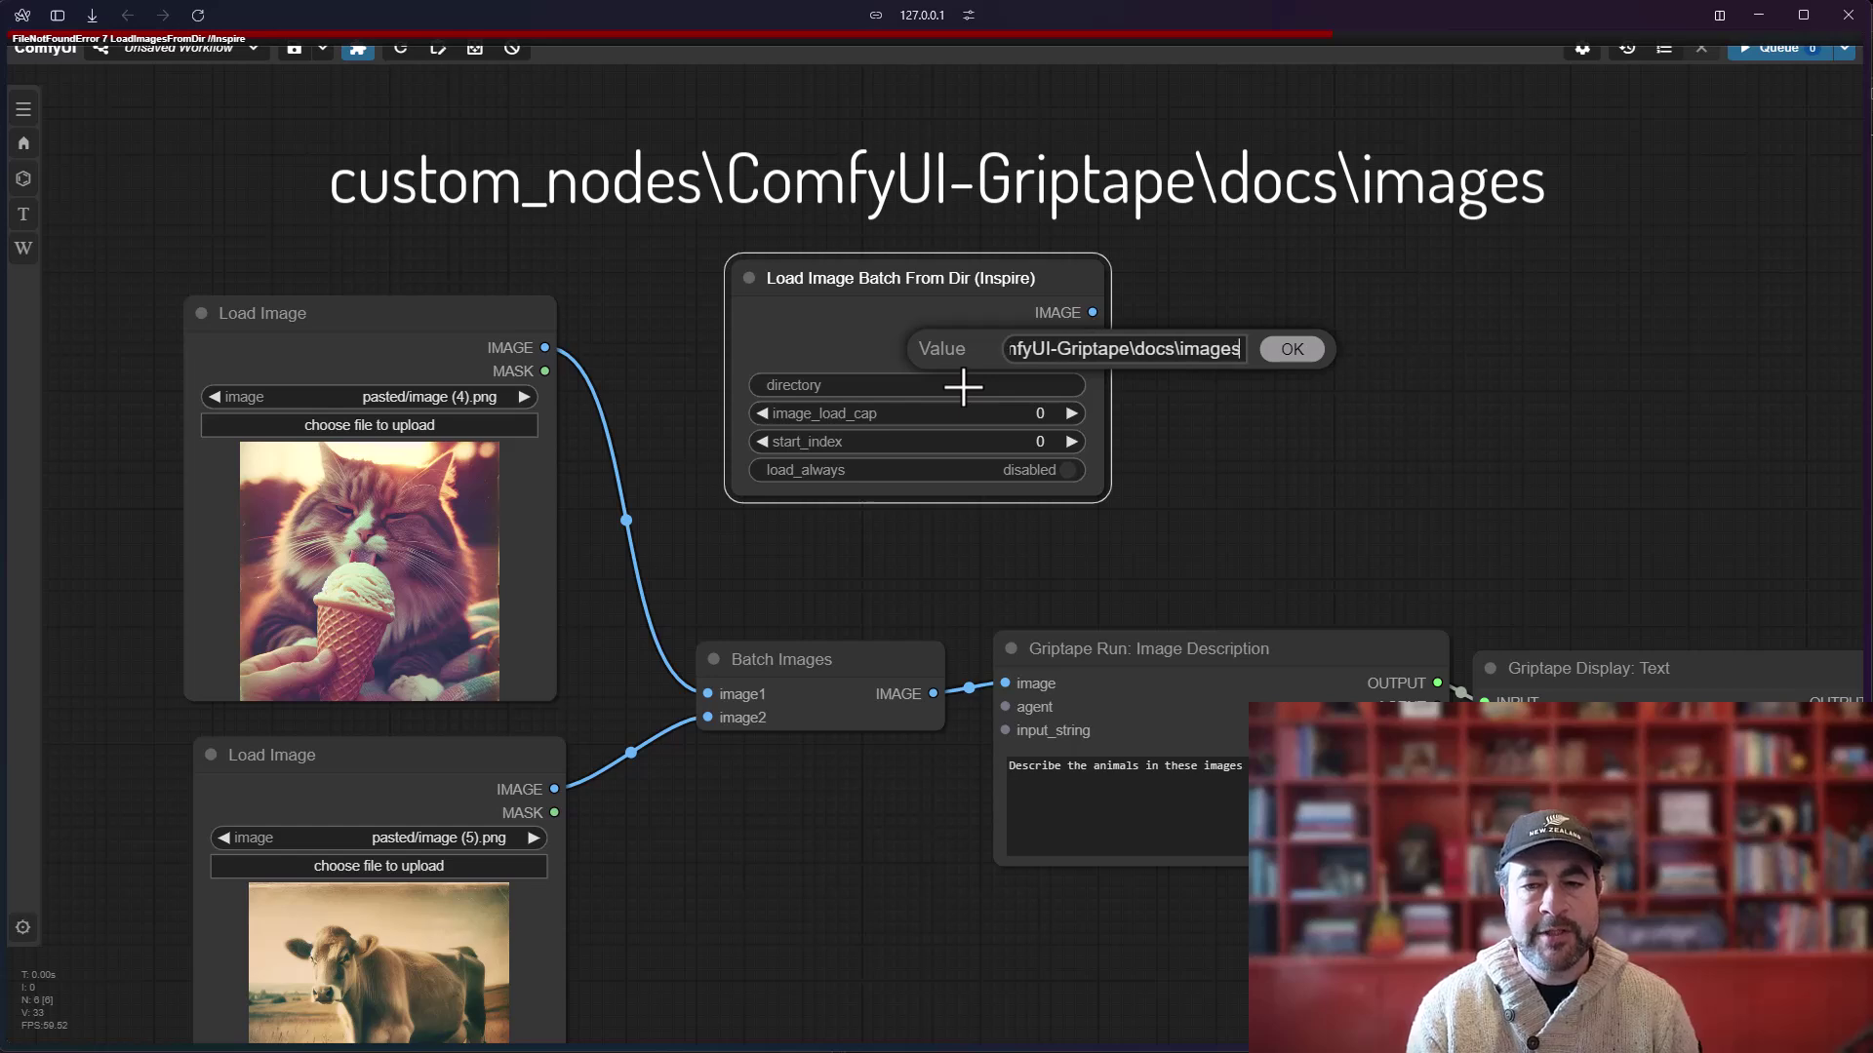
key(Return)
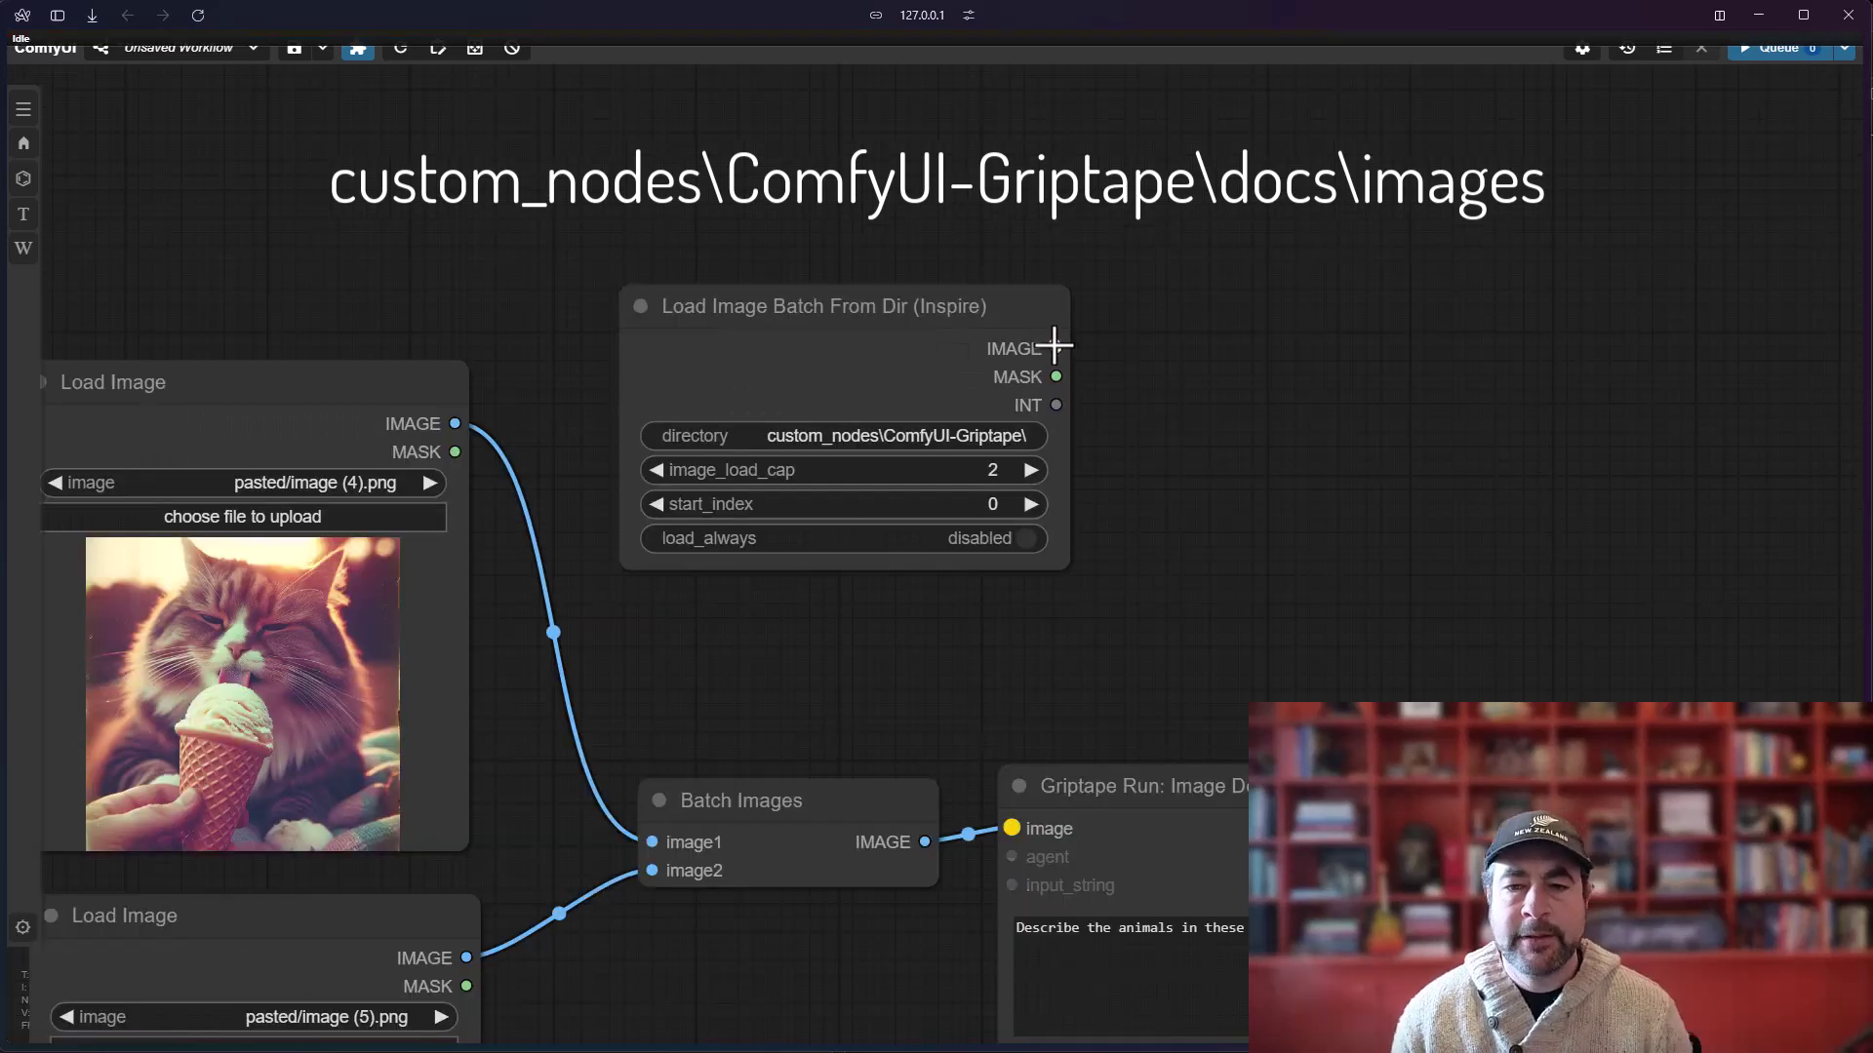
Connect the directory batch's IMAGE output to a new Preview Image node and queue the workflow.
drag(1055, 348, 1225, 322)
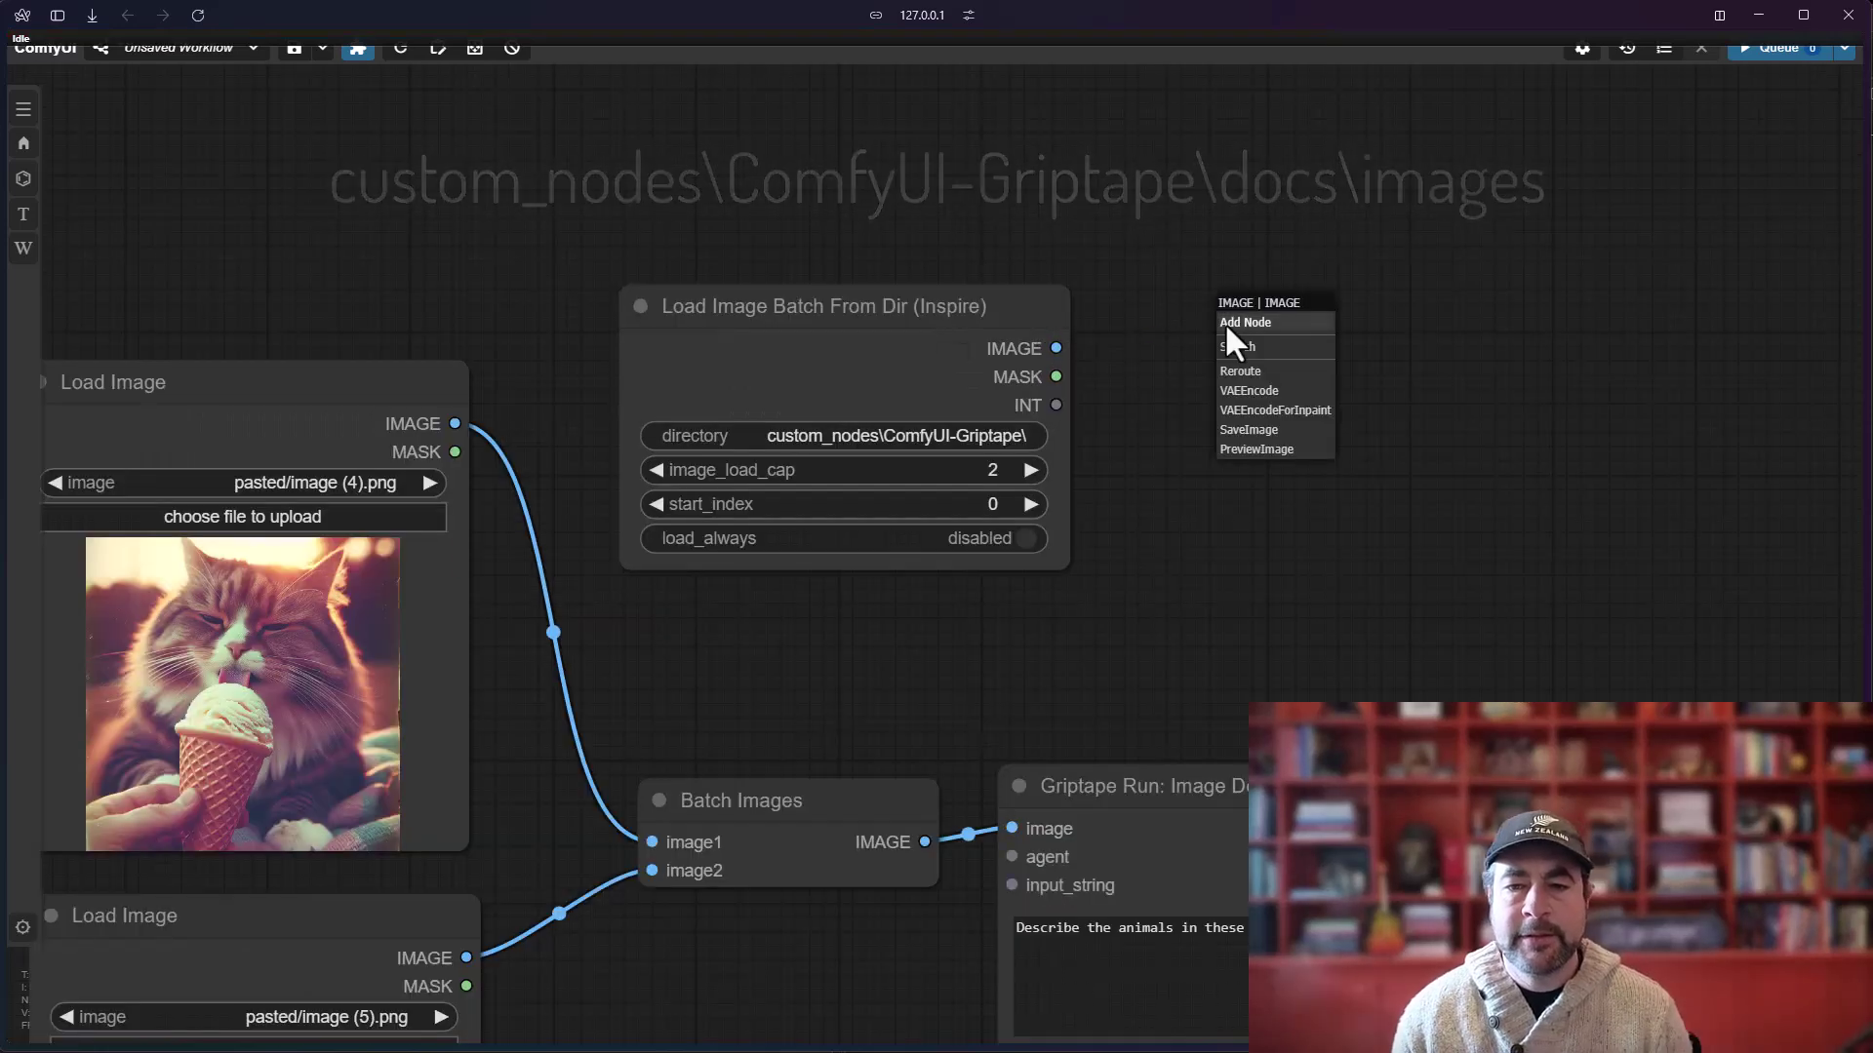
click(1257, 449)
click(1767, 47)
drag(1366, 313, 1343, 292)
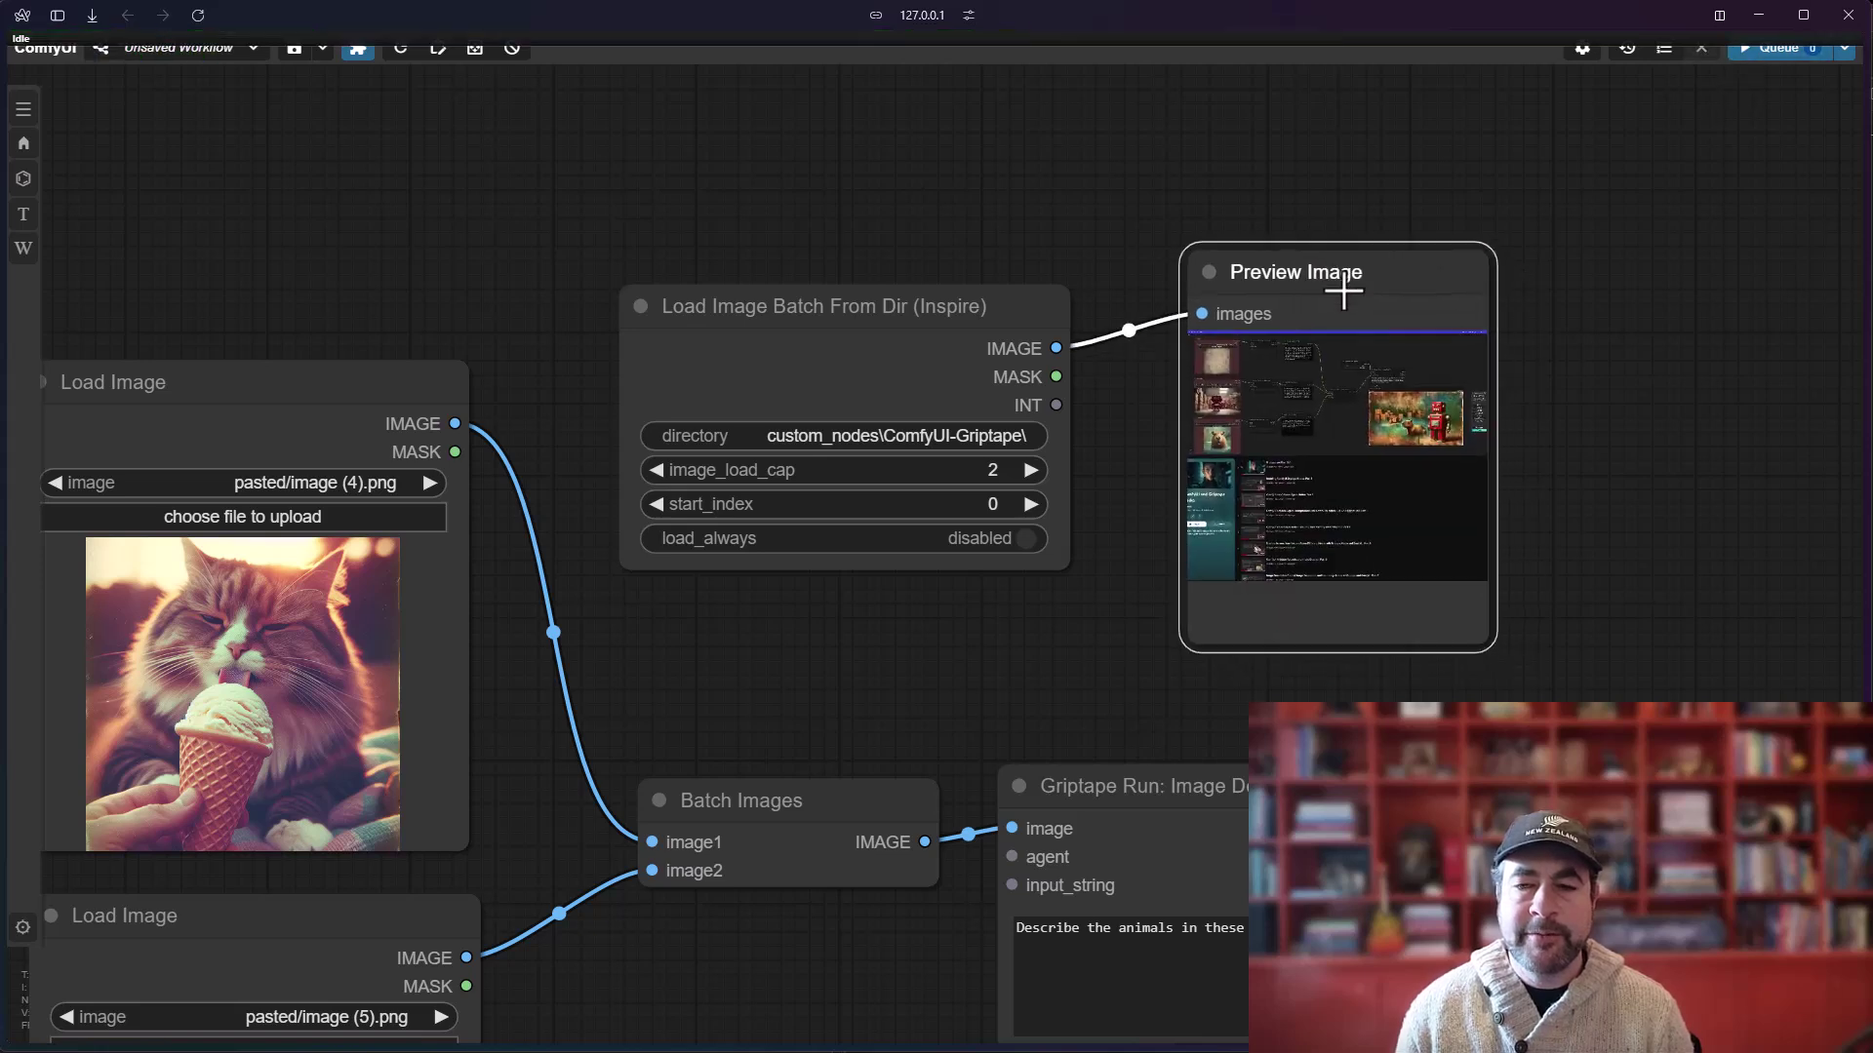
Feed the directory image batch into the image description node and queue the workflow to read the new description.
drag(1044, 345, 1012, 828)
click(1760, 47)
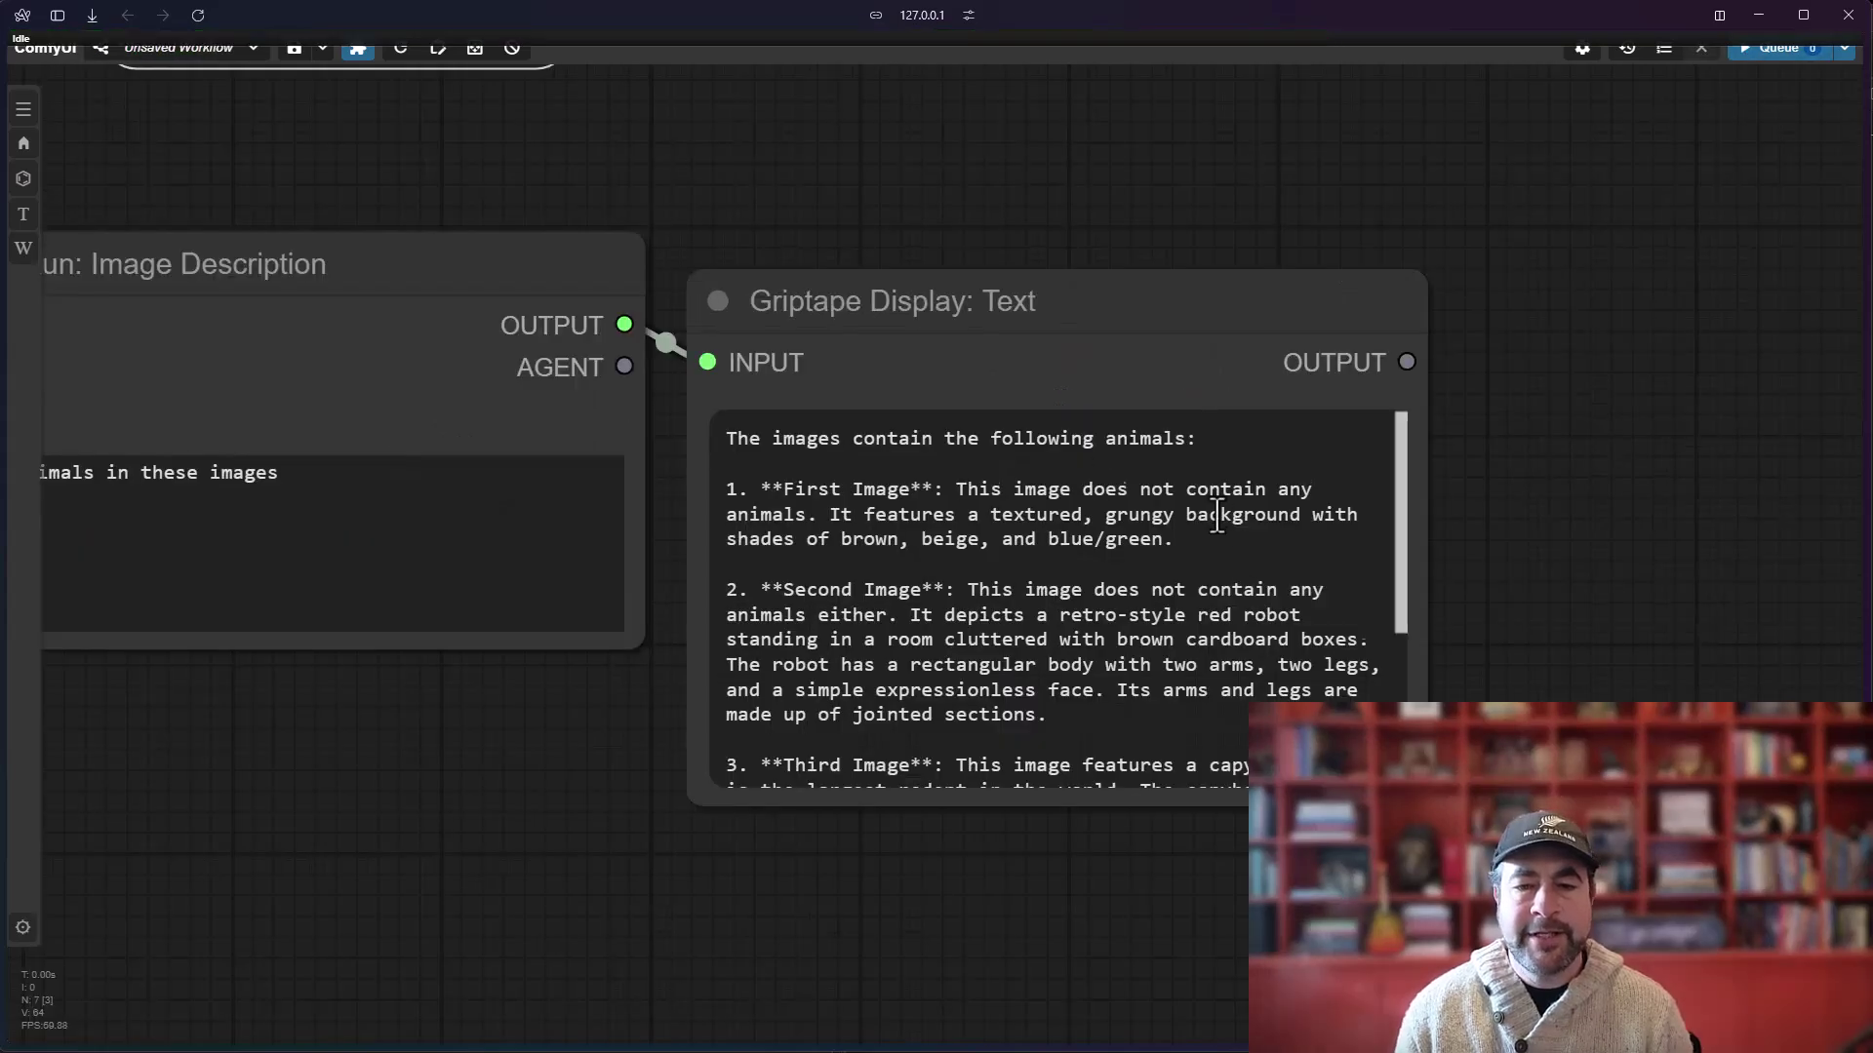
scroll(1210, 527, down, 3)
scroll(1209, 527, up, 3)
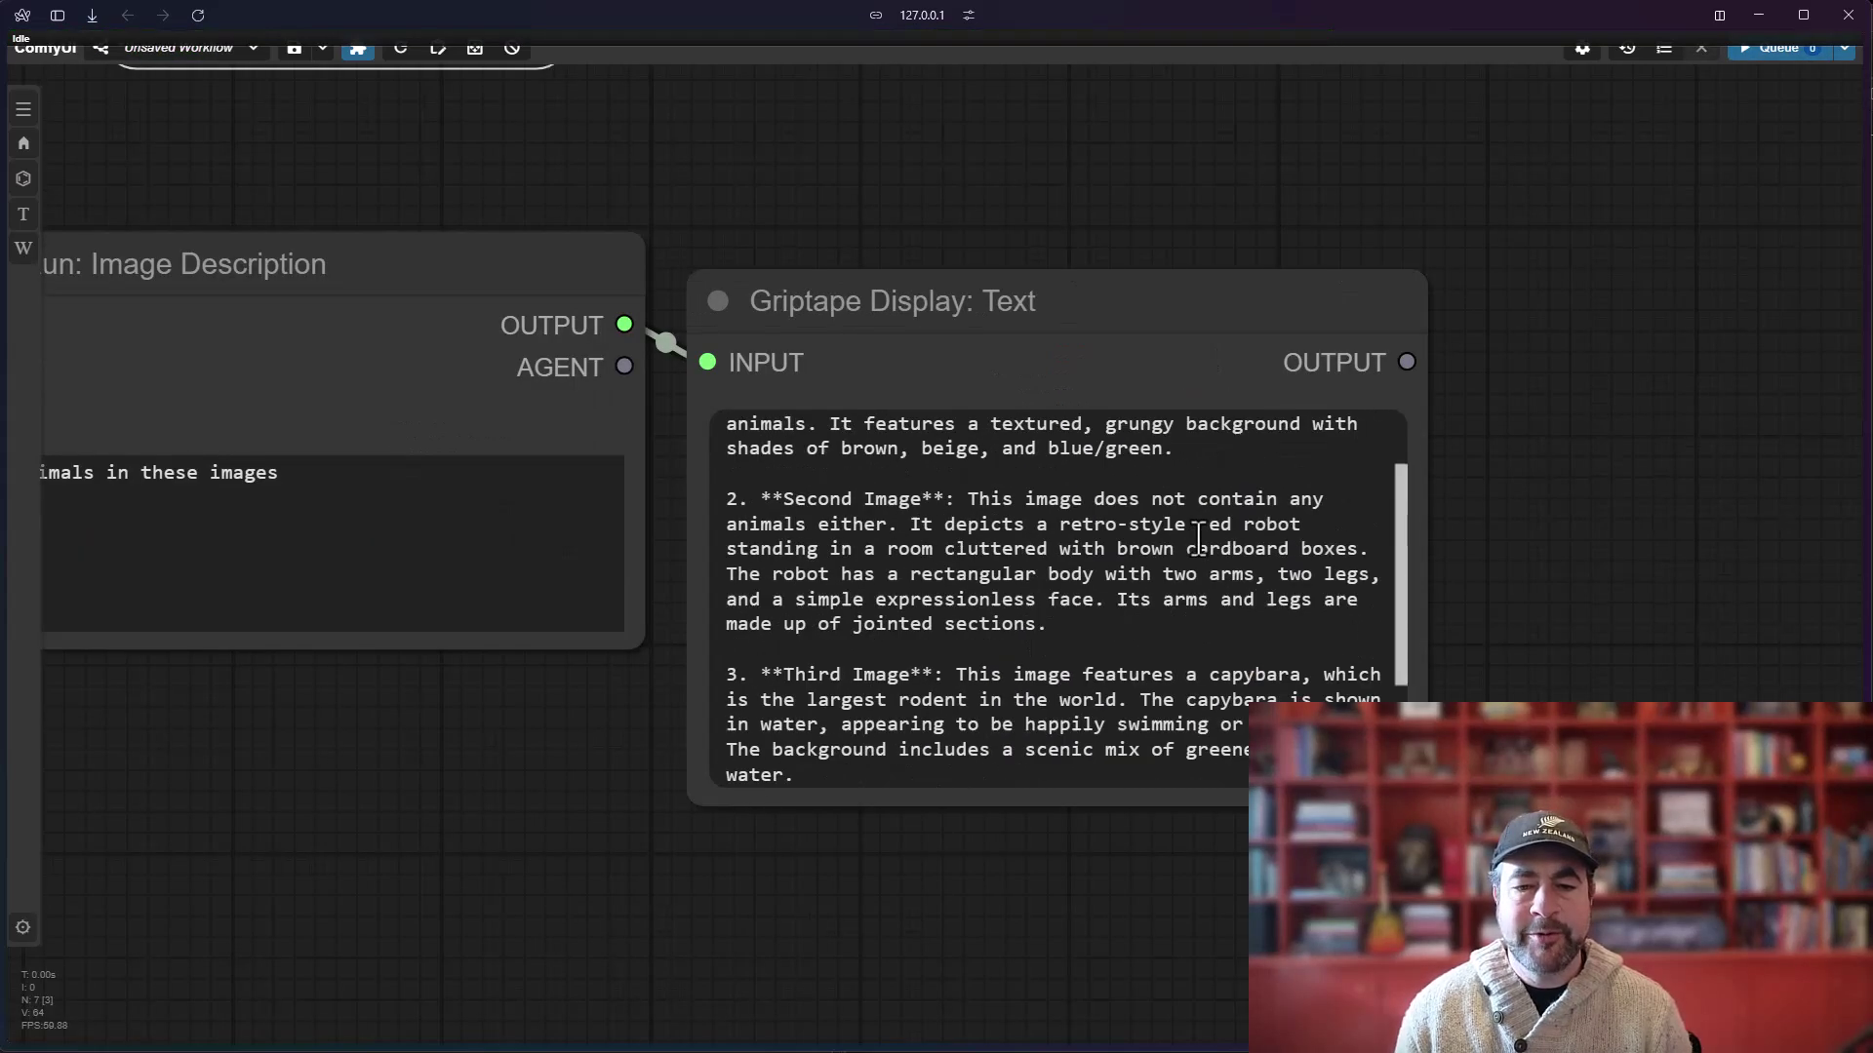
scroll(1077, 321, down, 4)
drag(800, 125, 1349, 568)
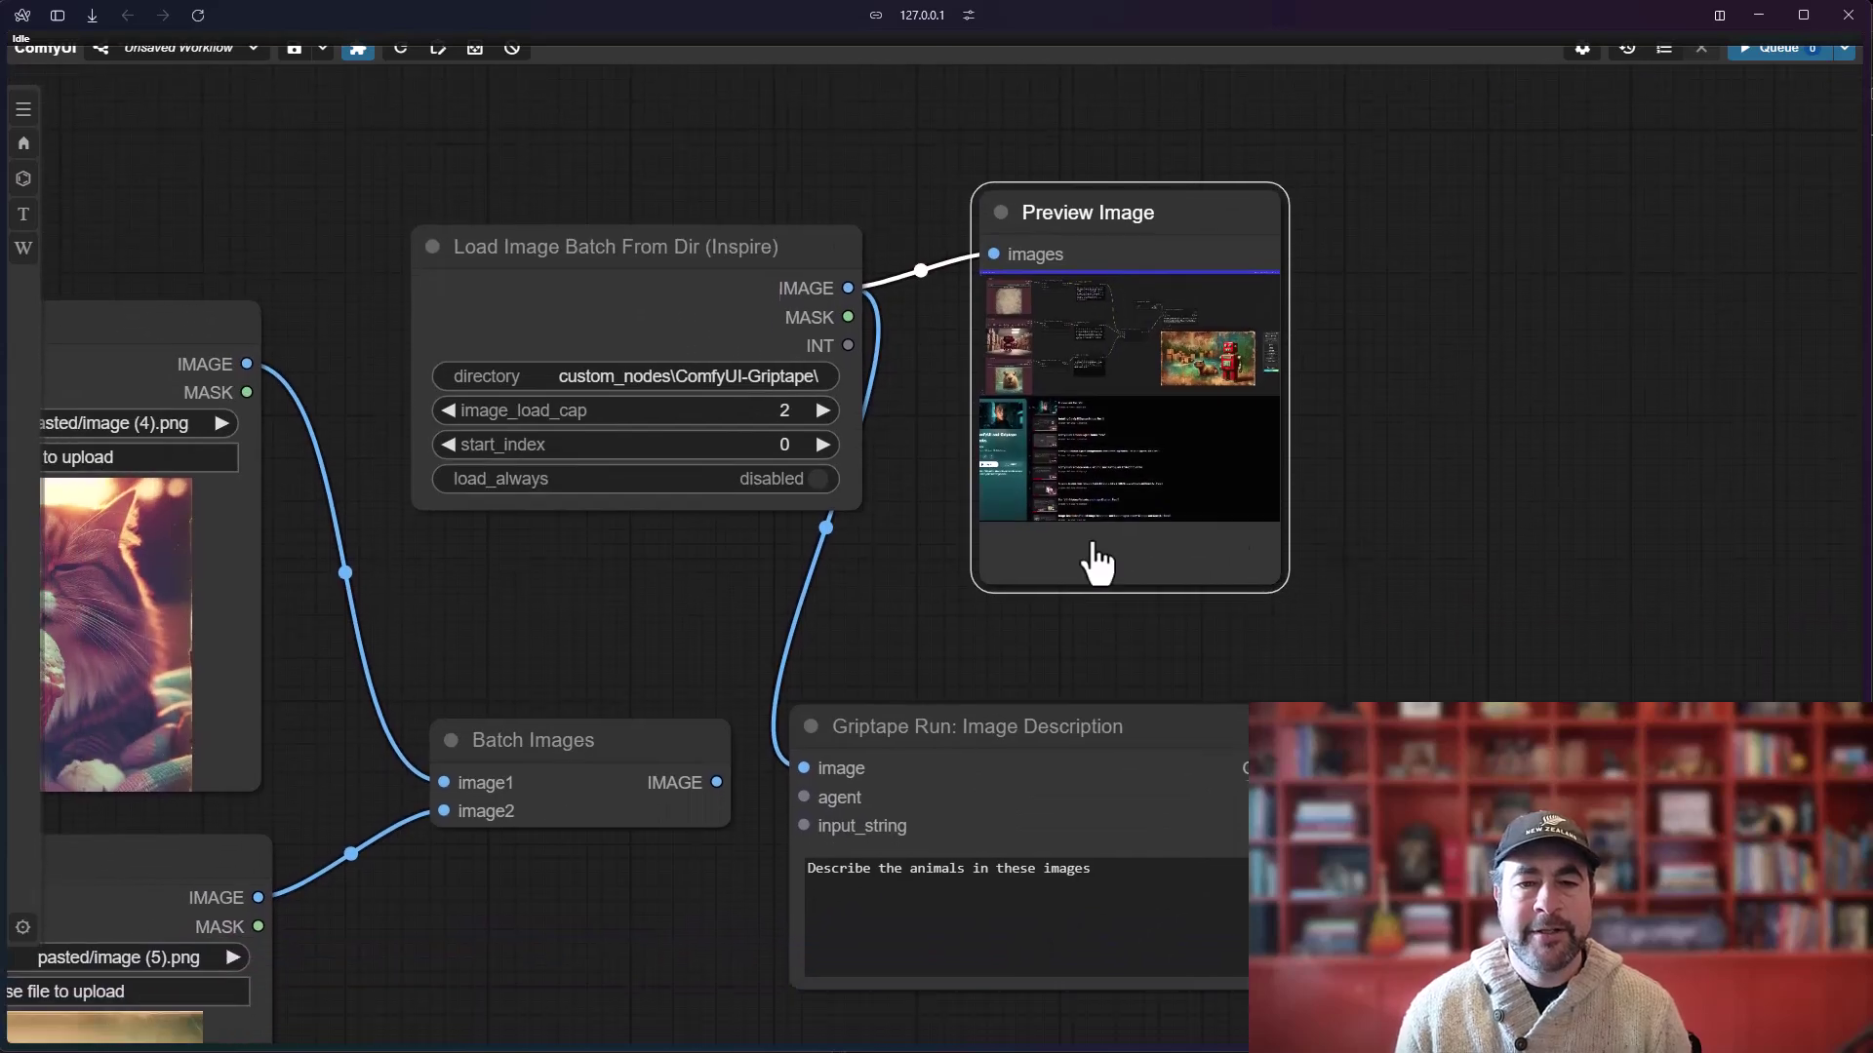
Reconnect the Batch Images output to the image input of the image description node.
drag(747, 613, 926, 565)
drag(817, 671, 805, 659)
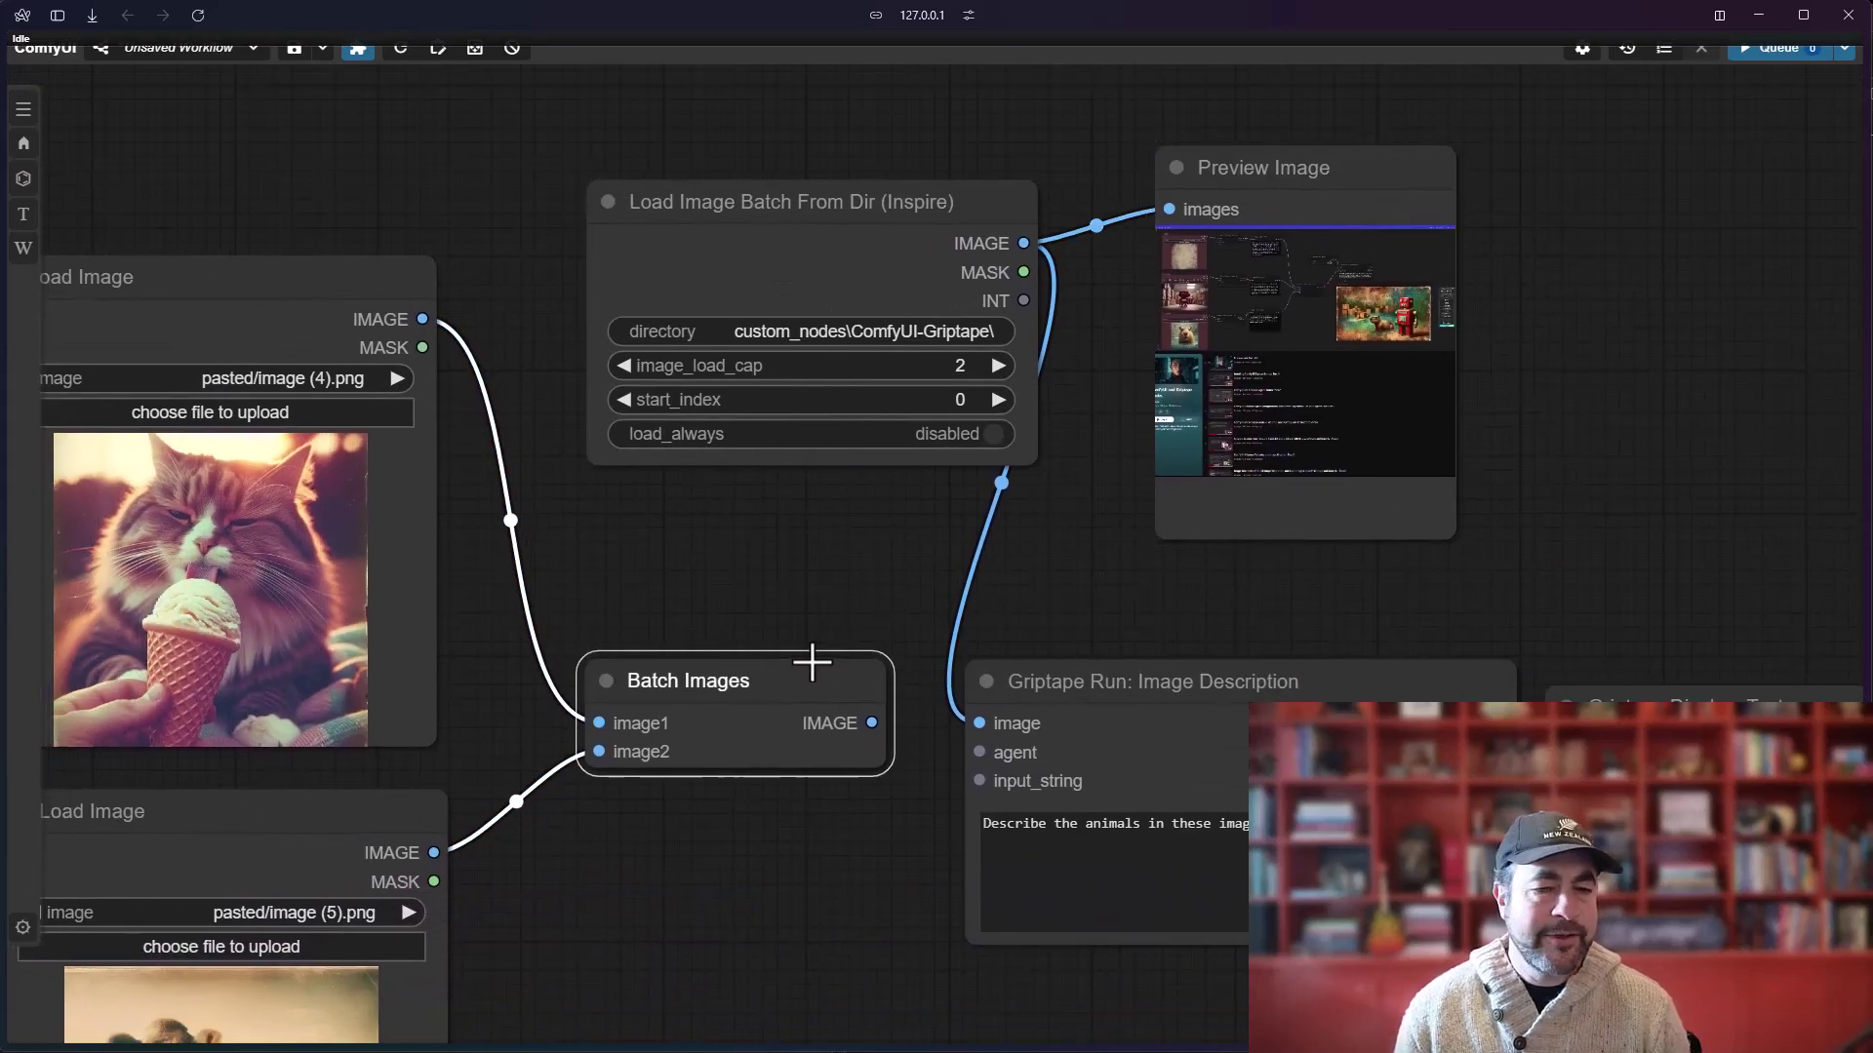
drag(838, 219, 808, 220)
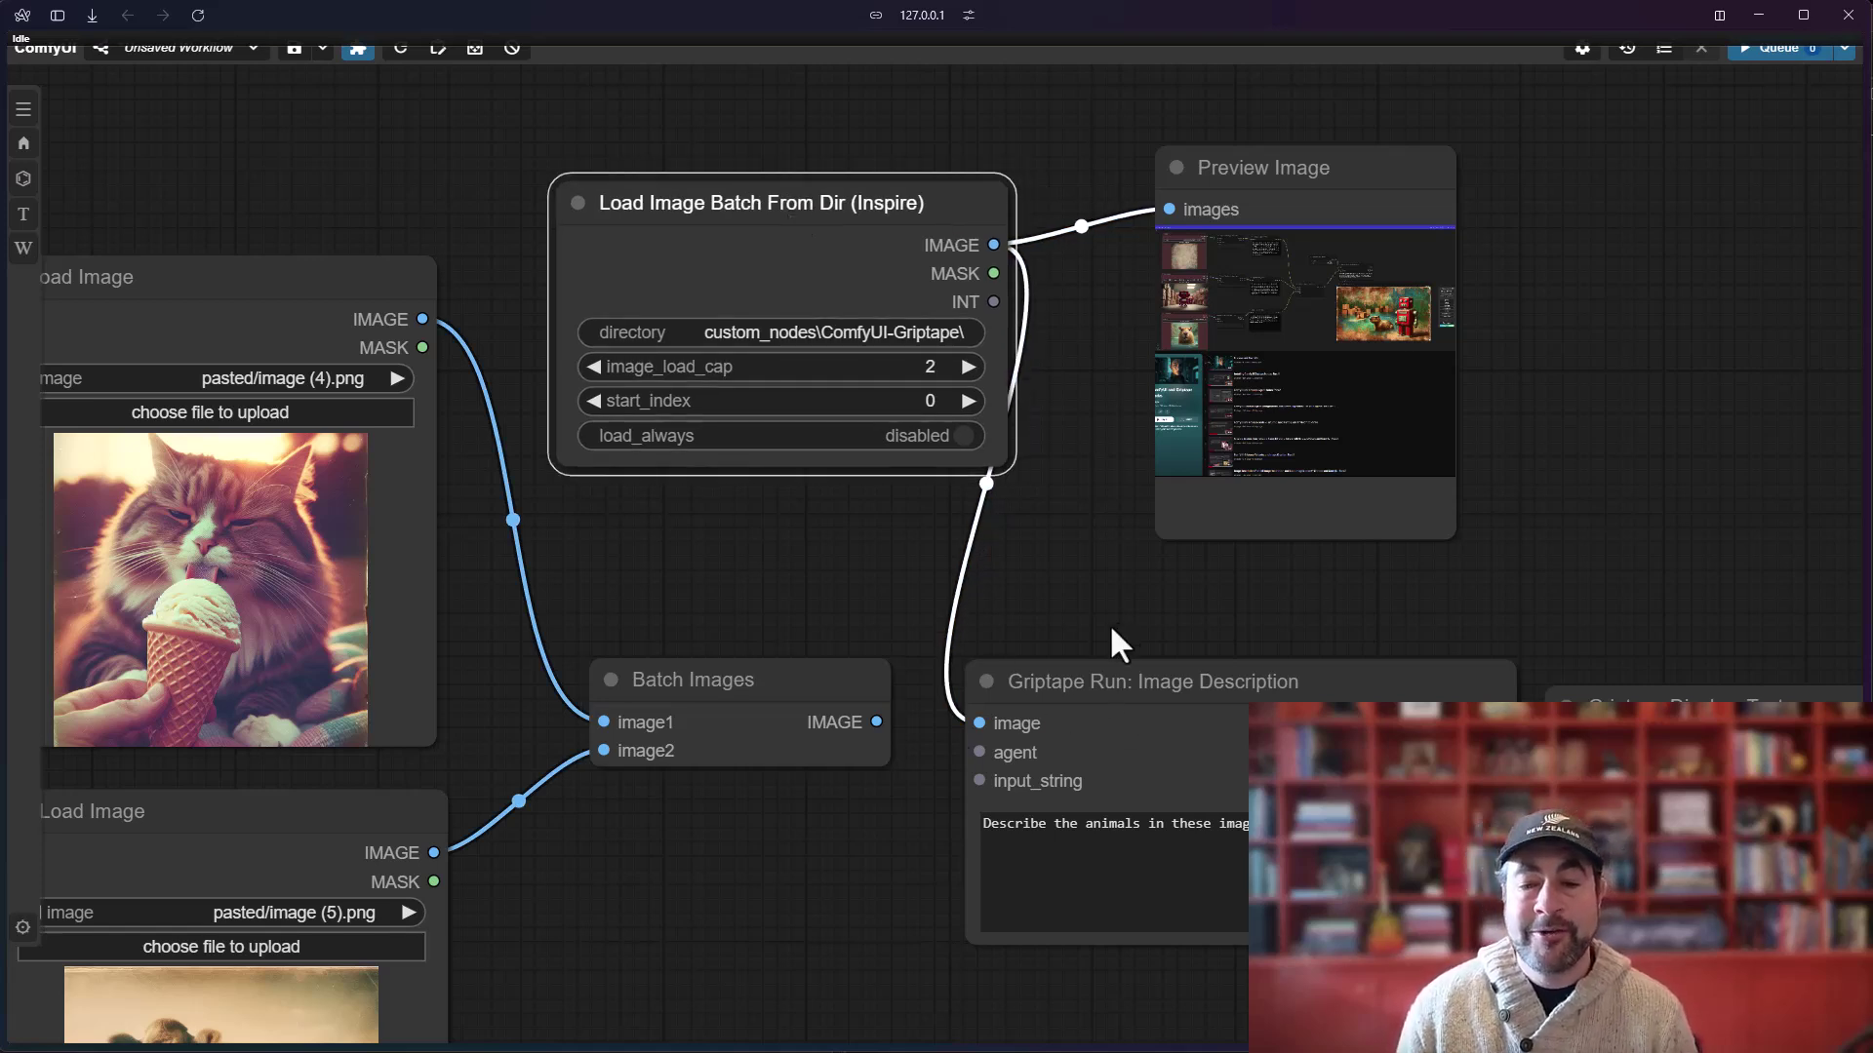
click(1133, 683)
scroll(1127, 589, down, 1)
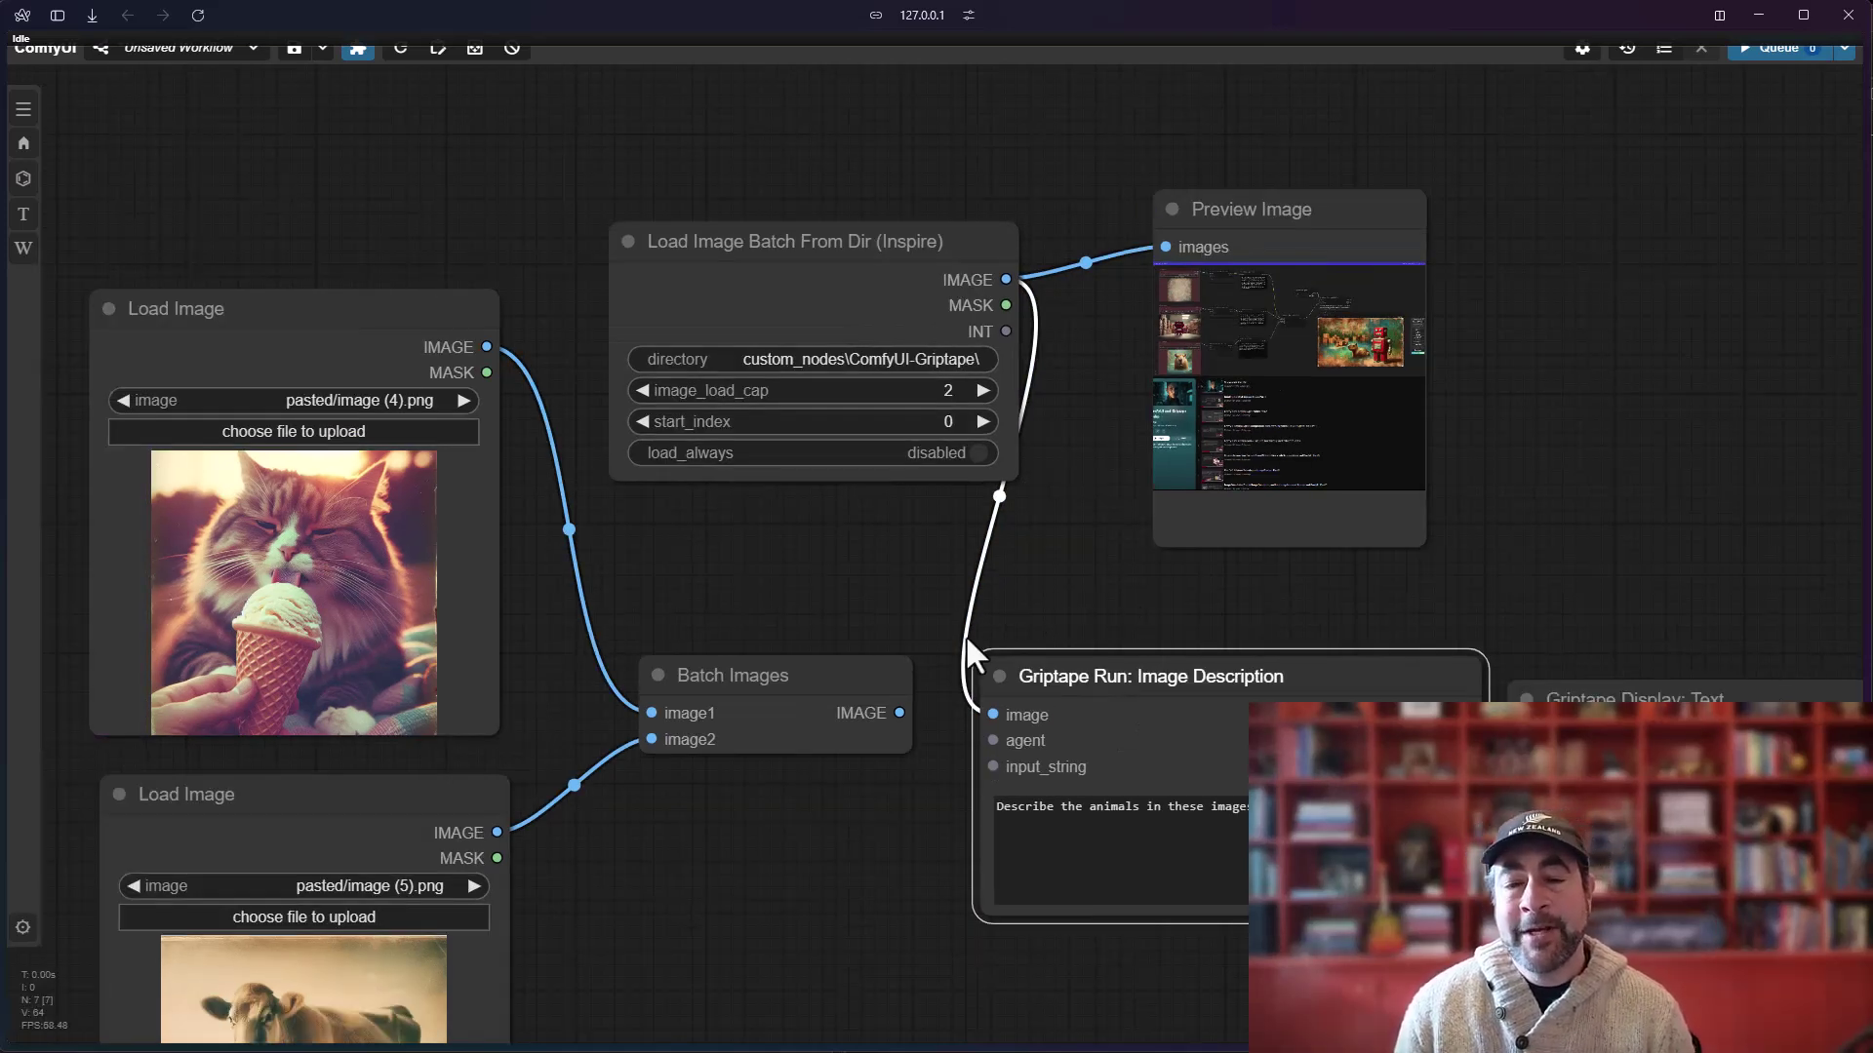
drag(897, 717, 1009, 715)
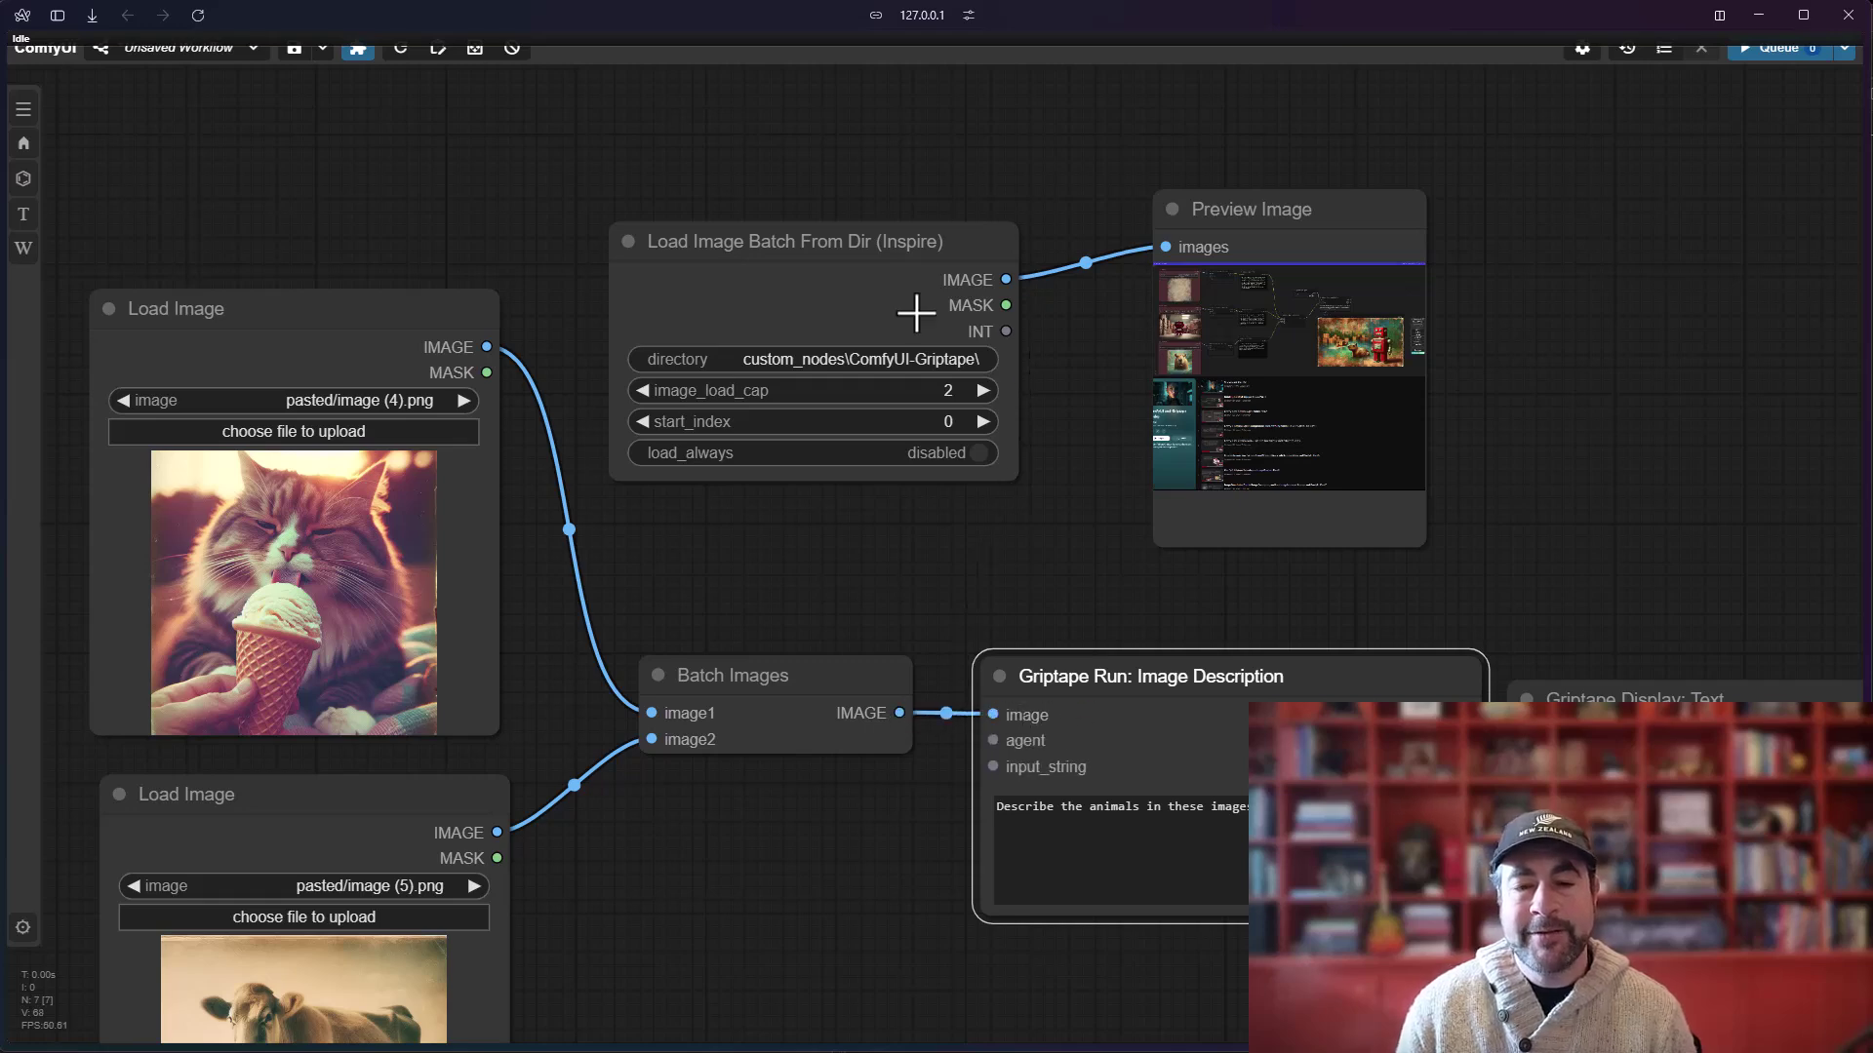
Delete the Load Image Batch From Dir (Inspire) and Preview Image nodes.
click(897, 240)
shift+click(1249, 238)
key(Delete)
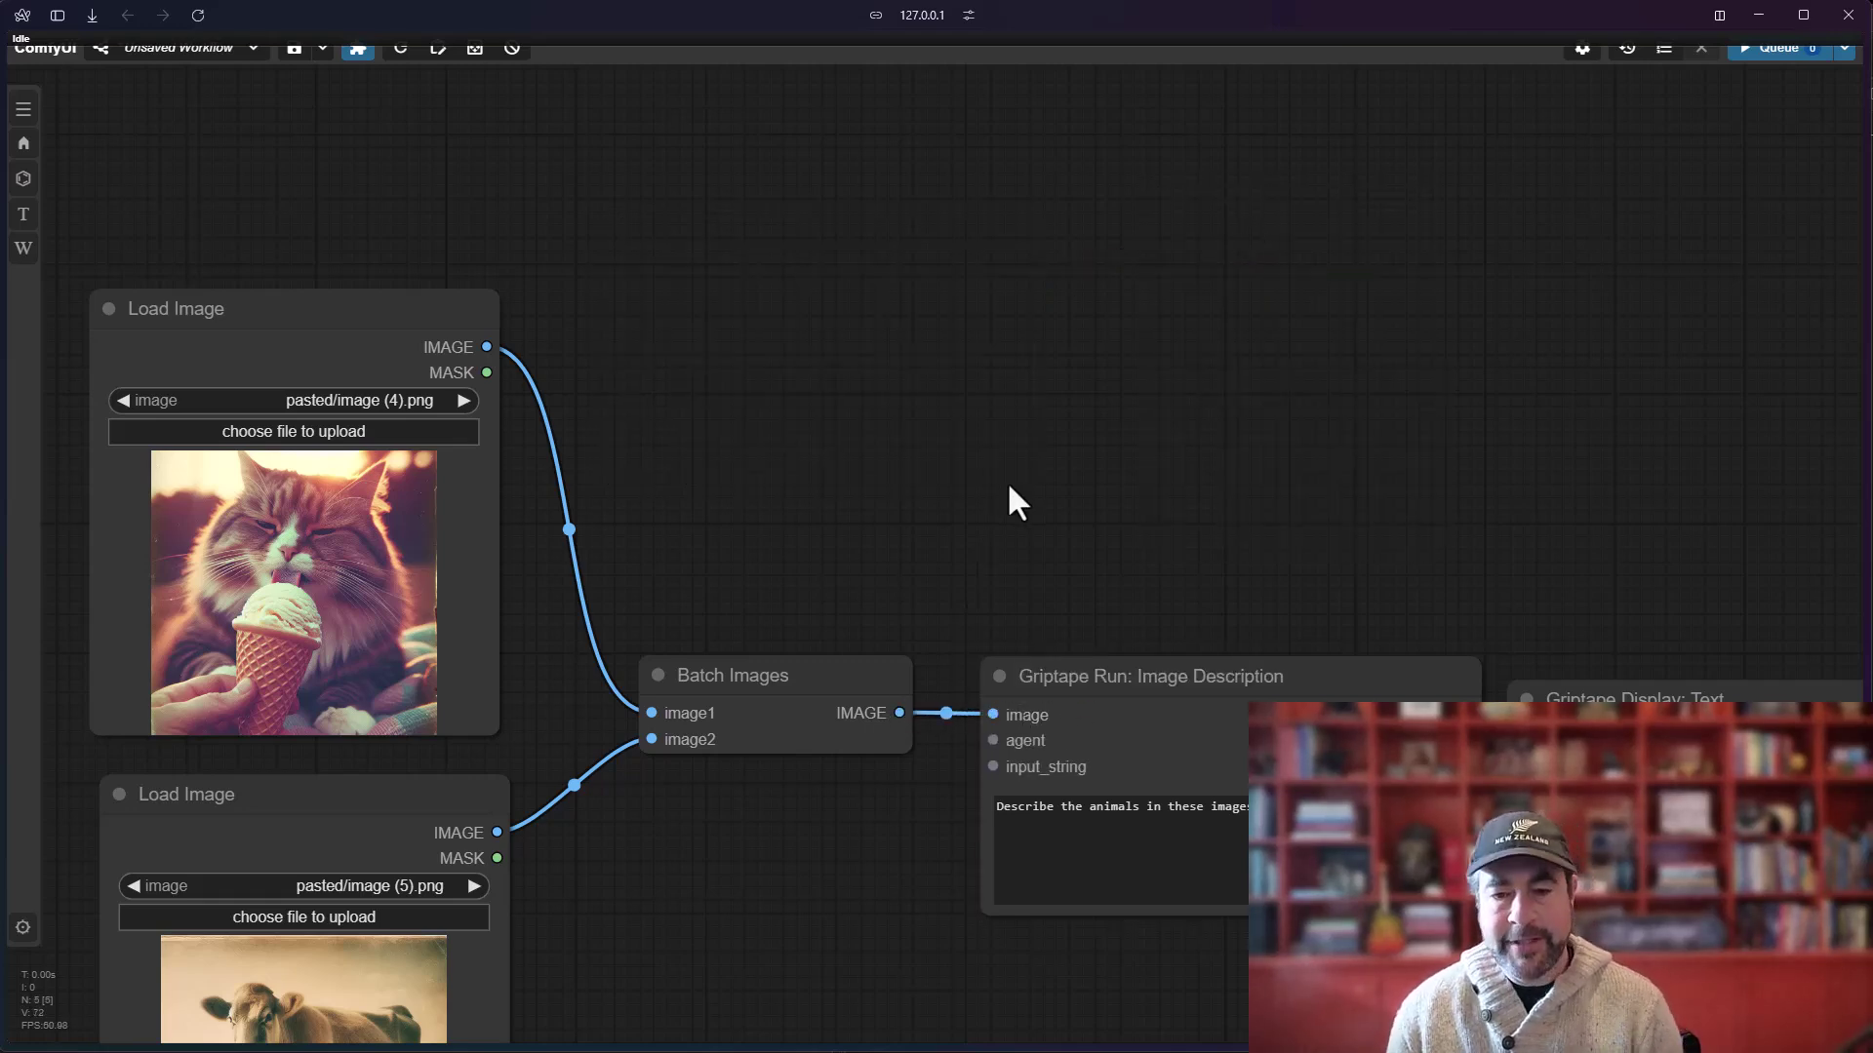
Add a Griptape Agent Config: Ollama node in the empty area above the Batch Images node.
drag(1007, 487, 1016, 502)
double_click(913, 300)
text(confi)
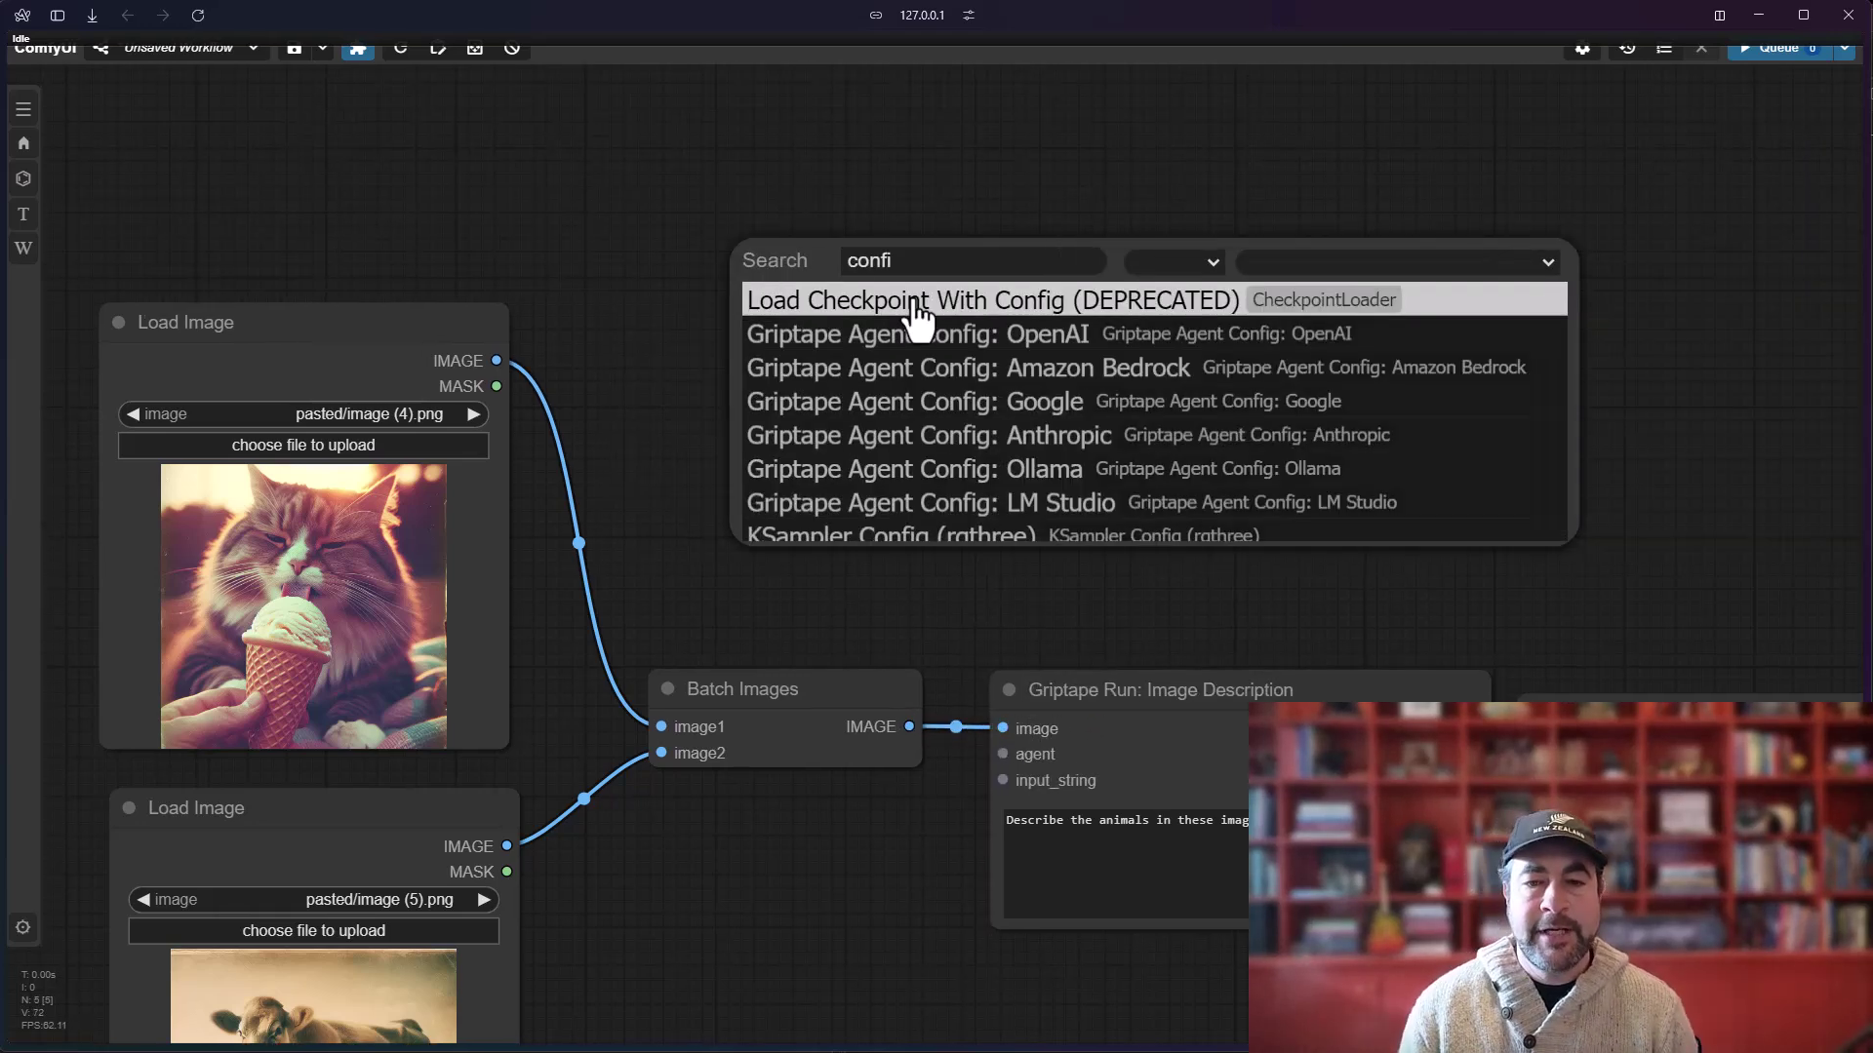
click(994, 490)
drag(1059, 281, 761, 268)
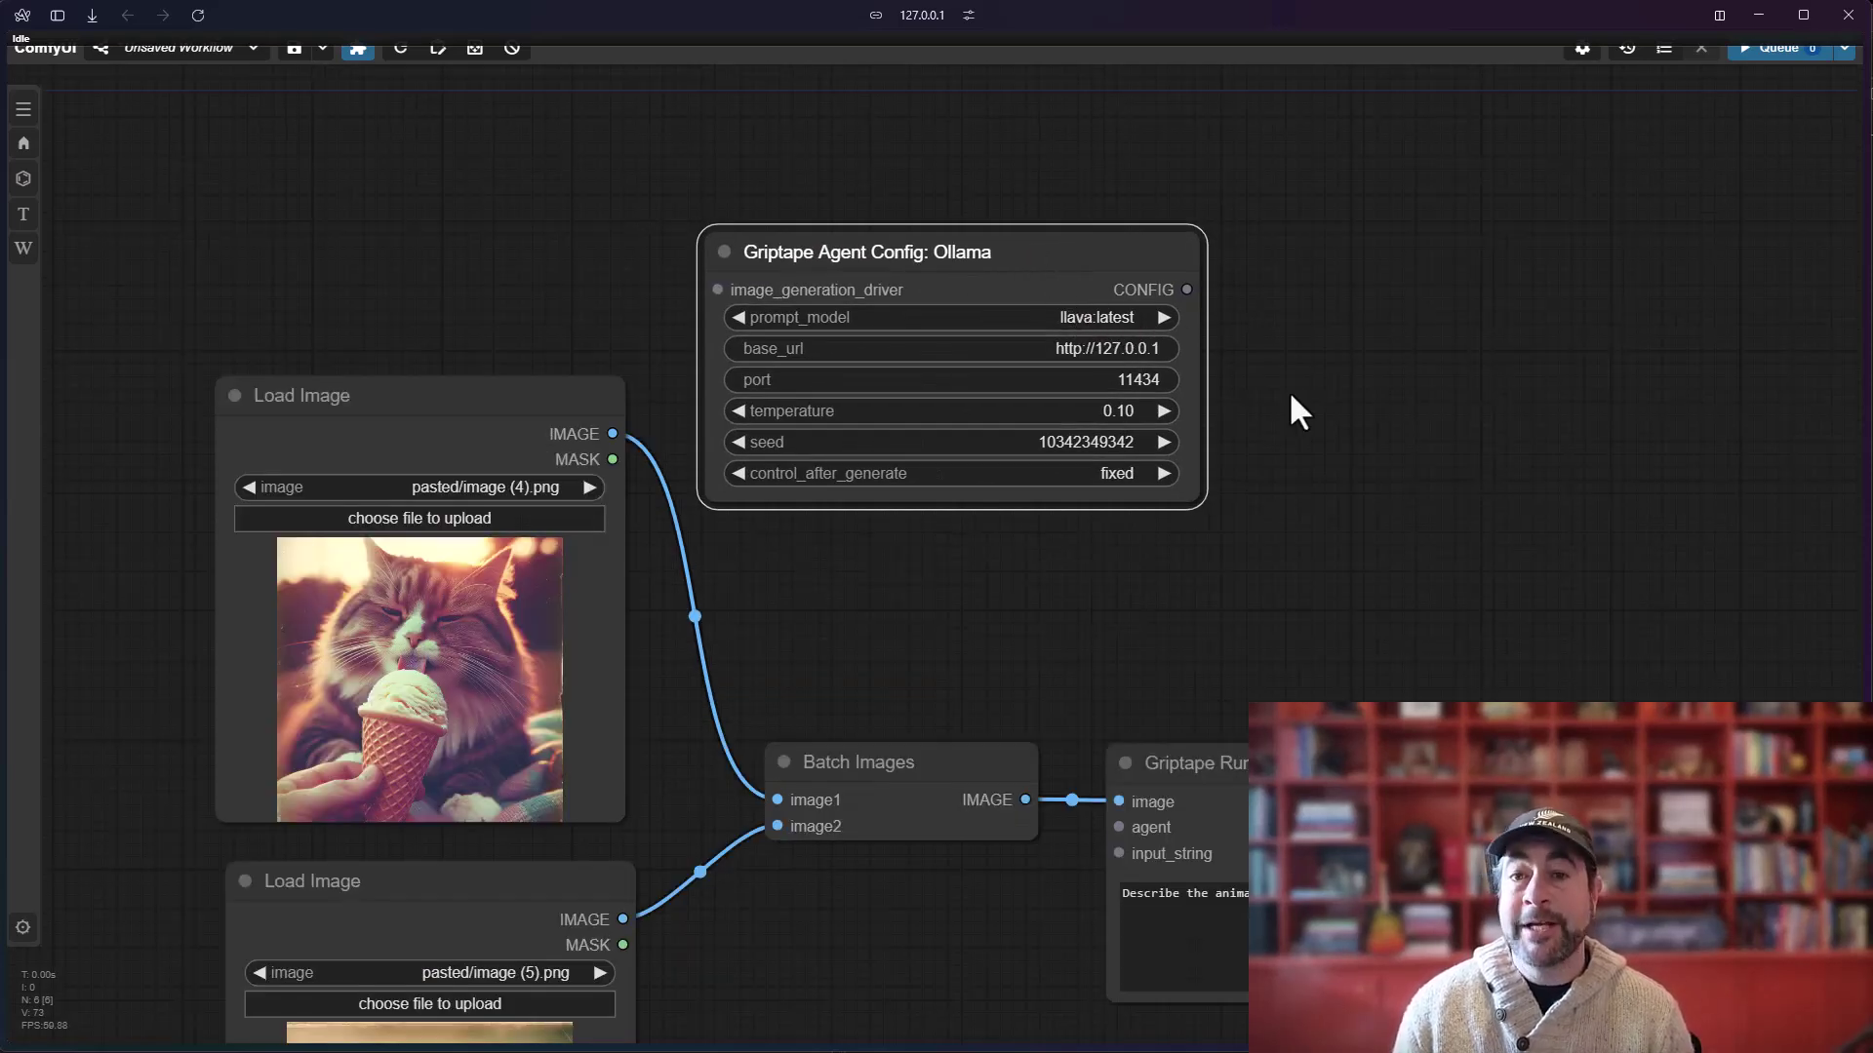
Add a Griptape Create: Agent node and connect the Ollama CONFIG output to its config input.
drag(1290, 394, 1231, 330)
click(1186, 212)
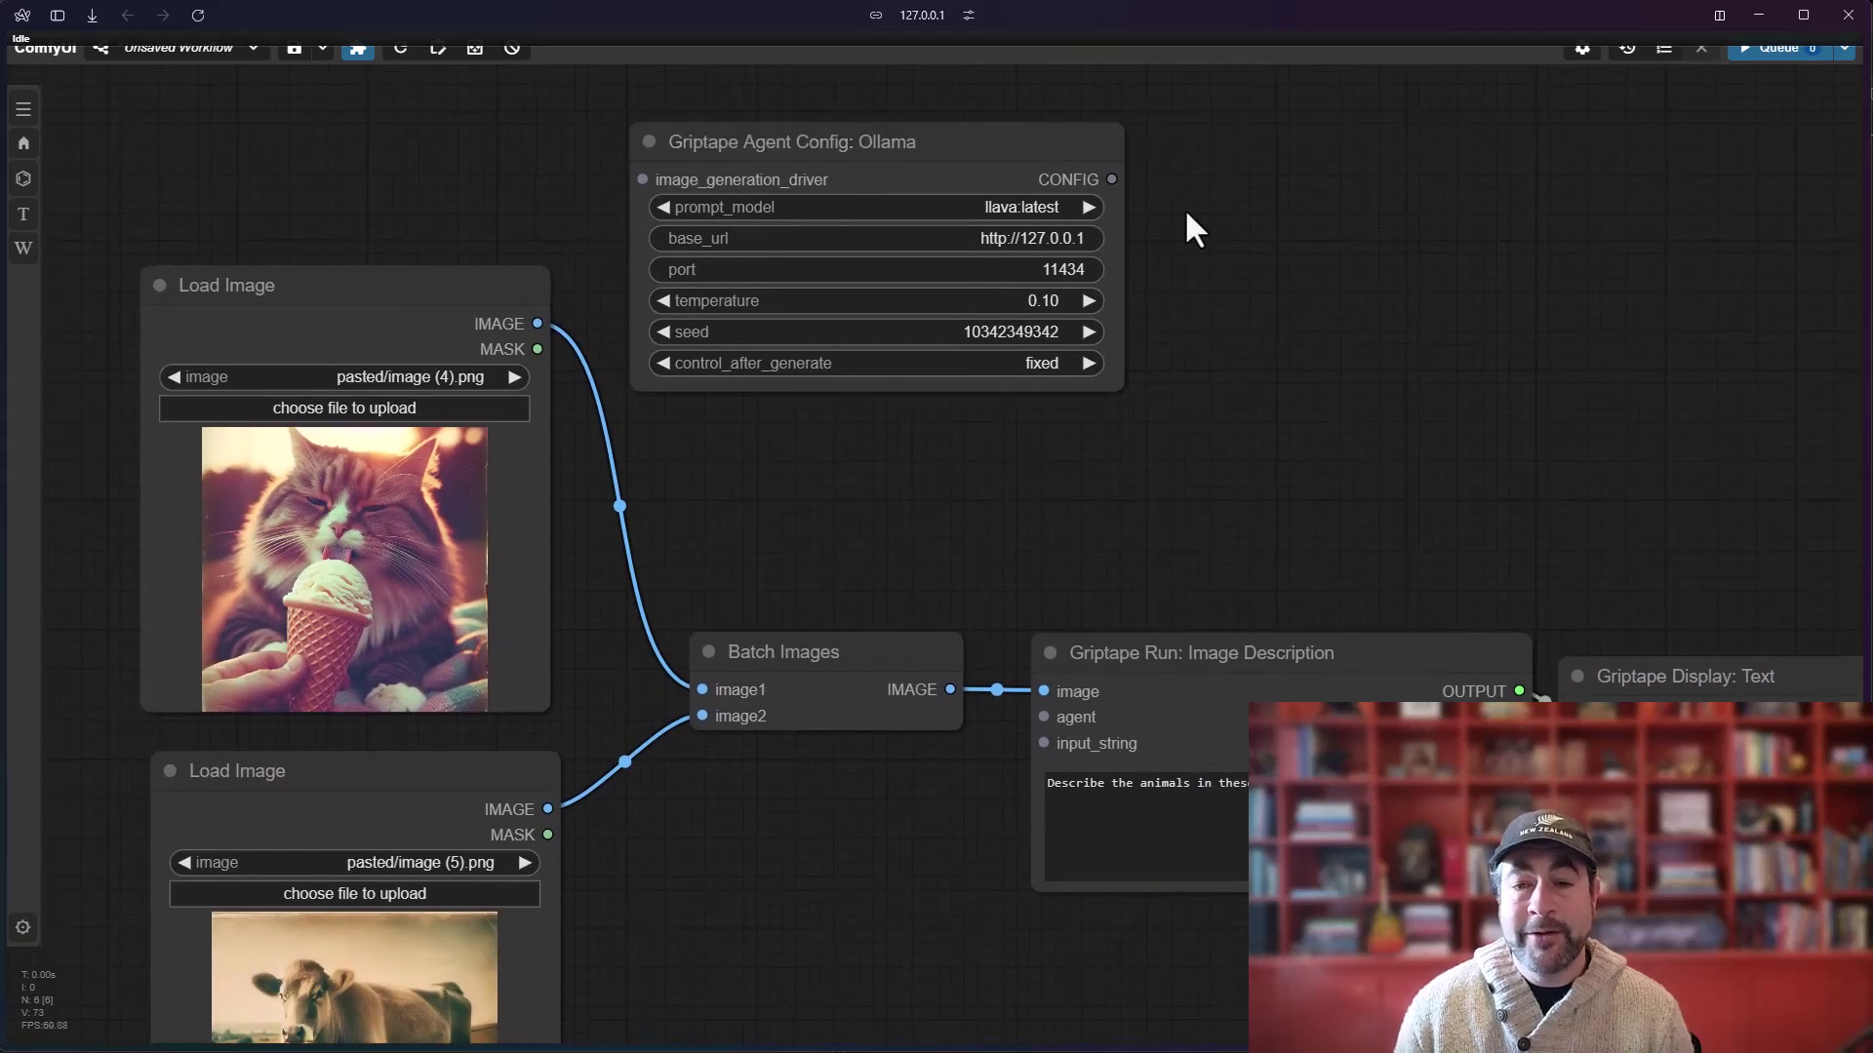
double_click(1186, 214)
text(crea)
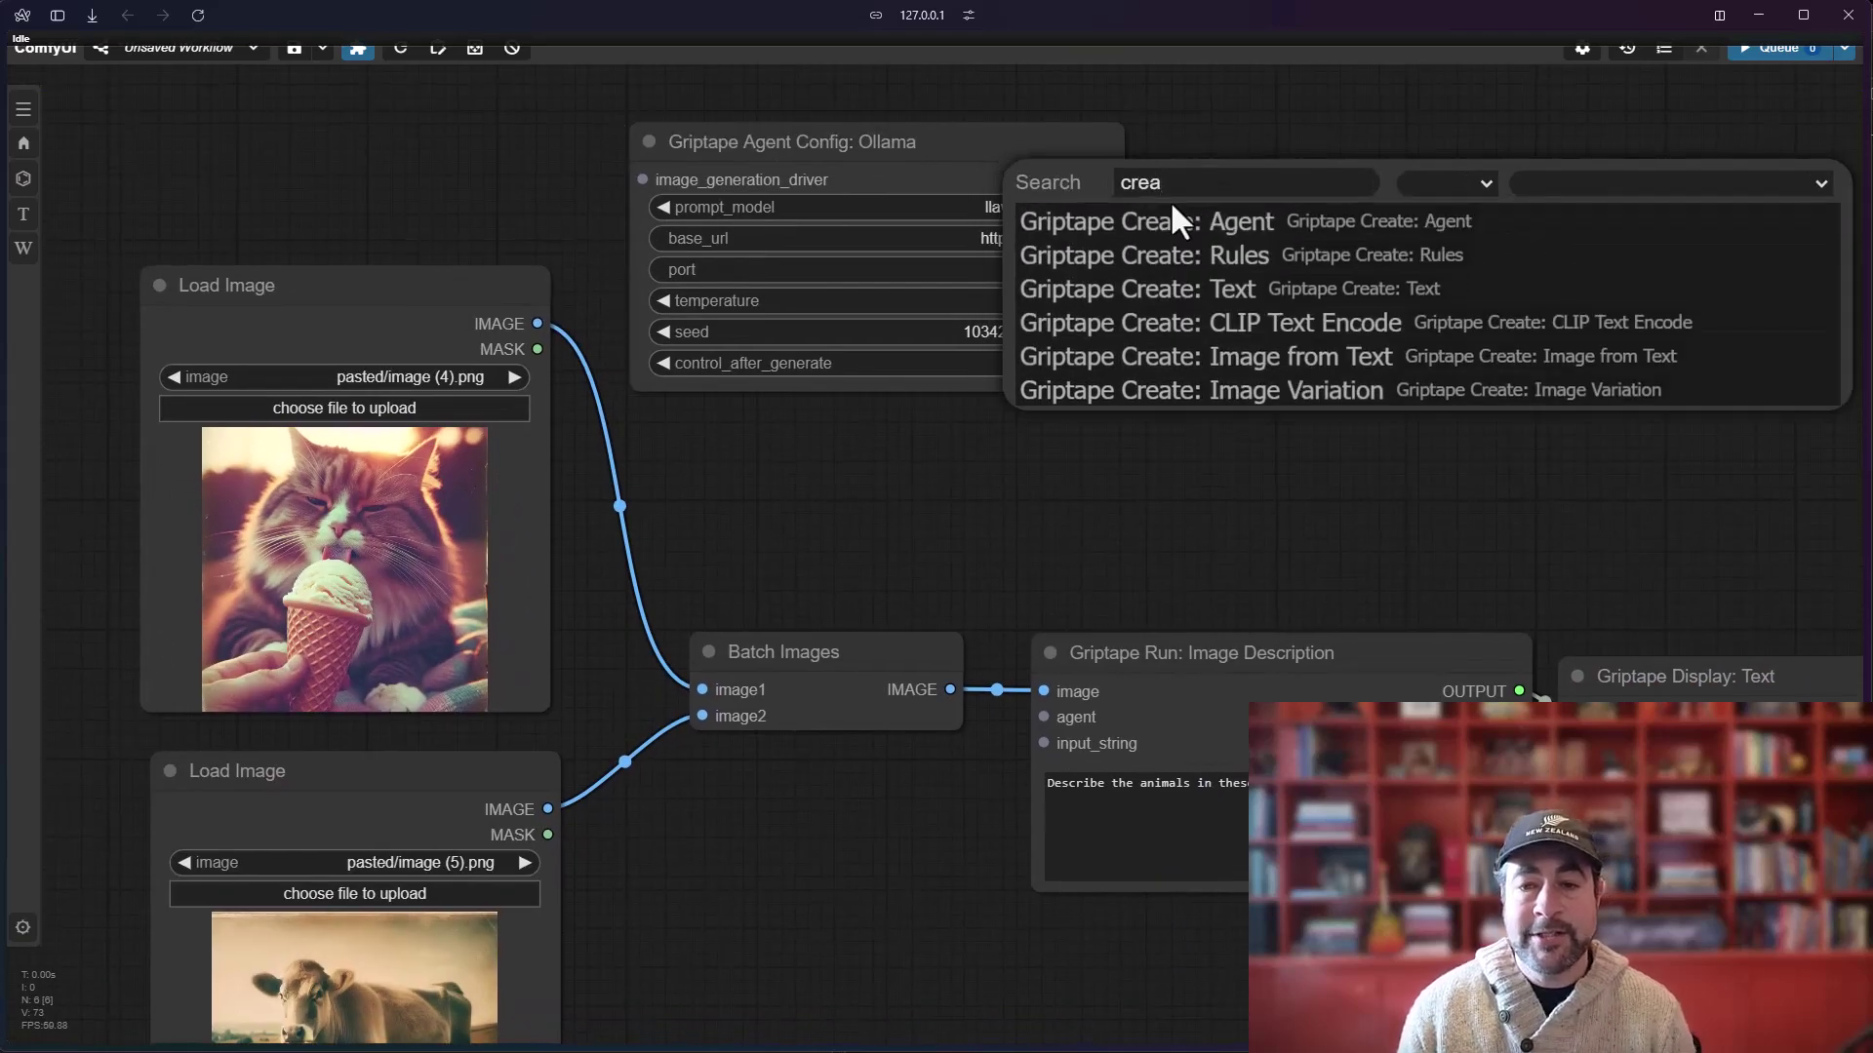
click(1175, 220)
drag(1112, 180, 1199, 254)
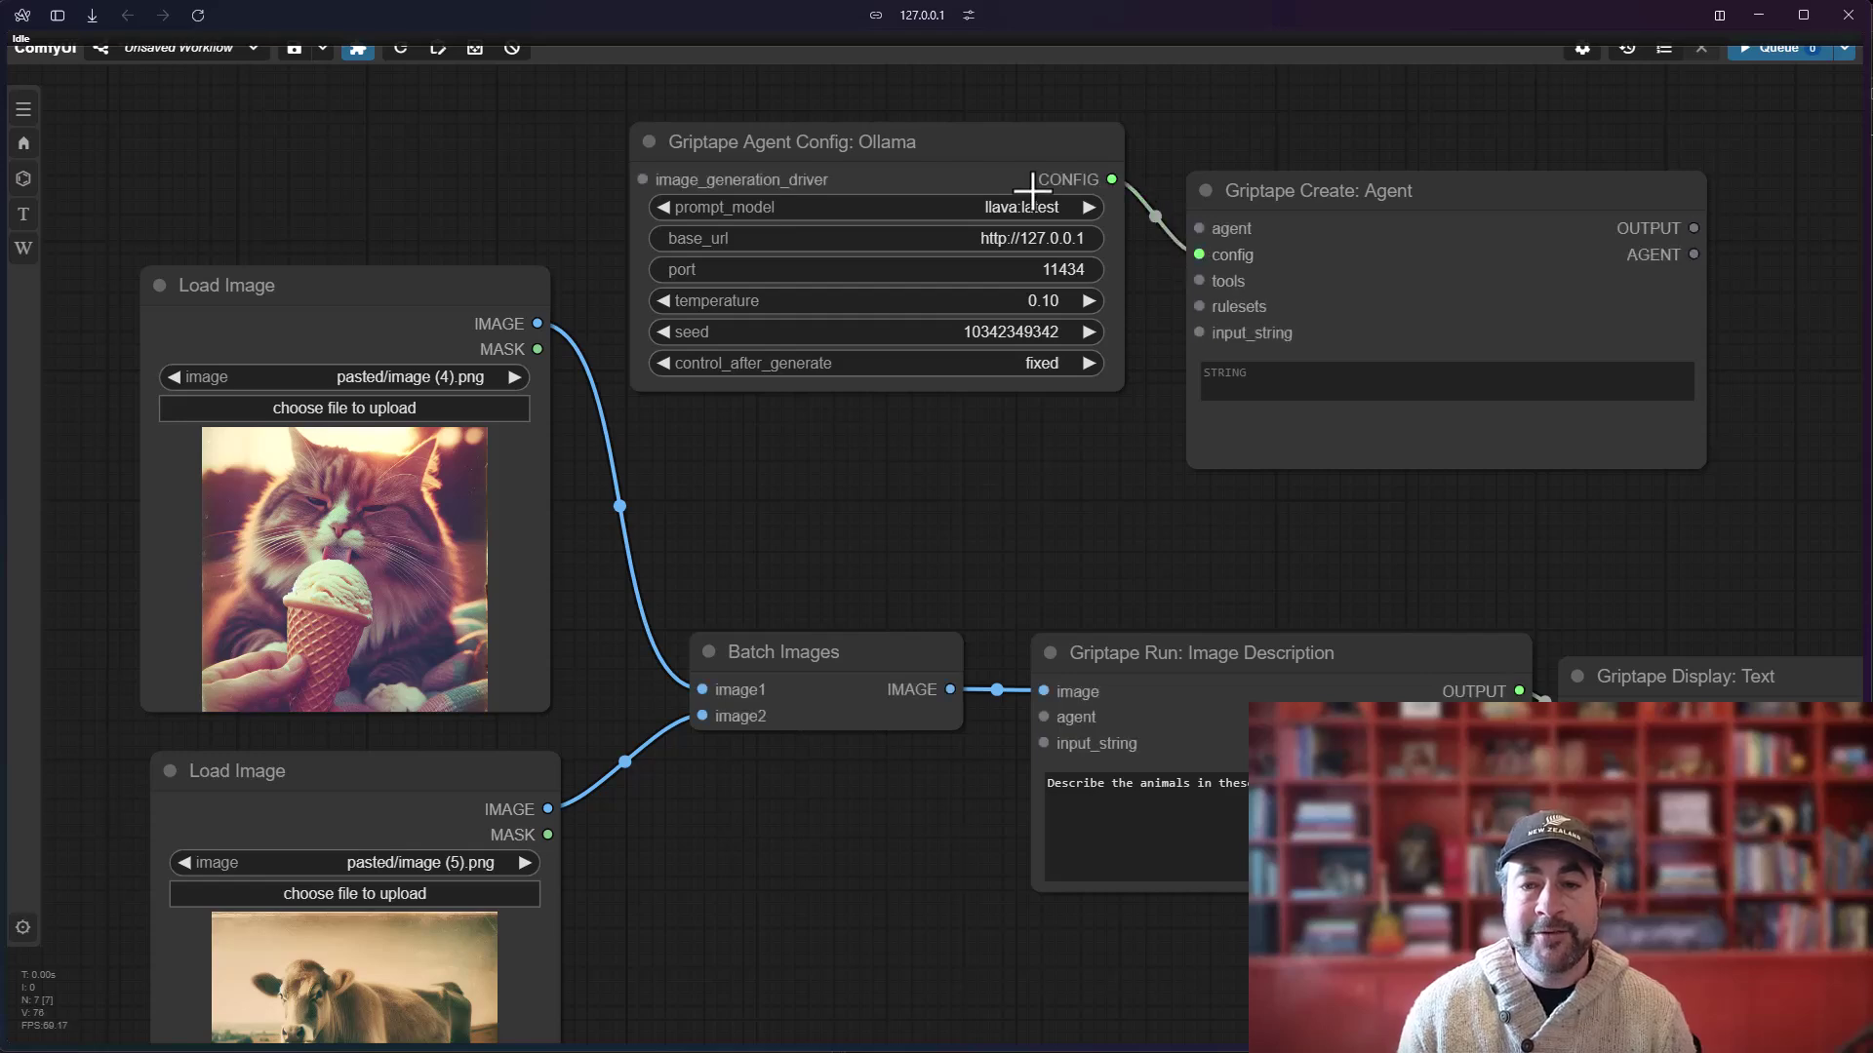
drag(951, 168, 948, 168)
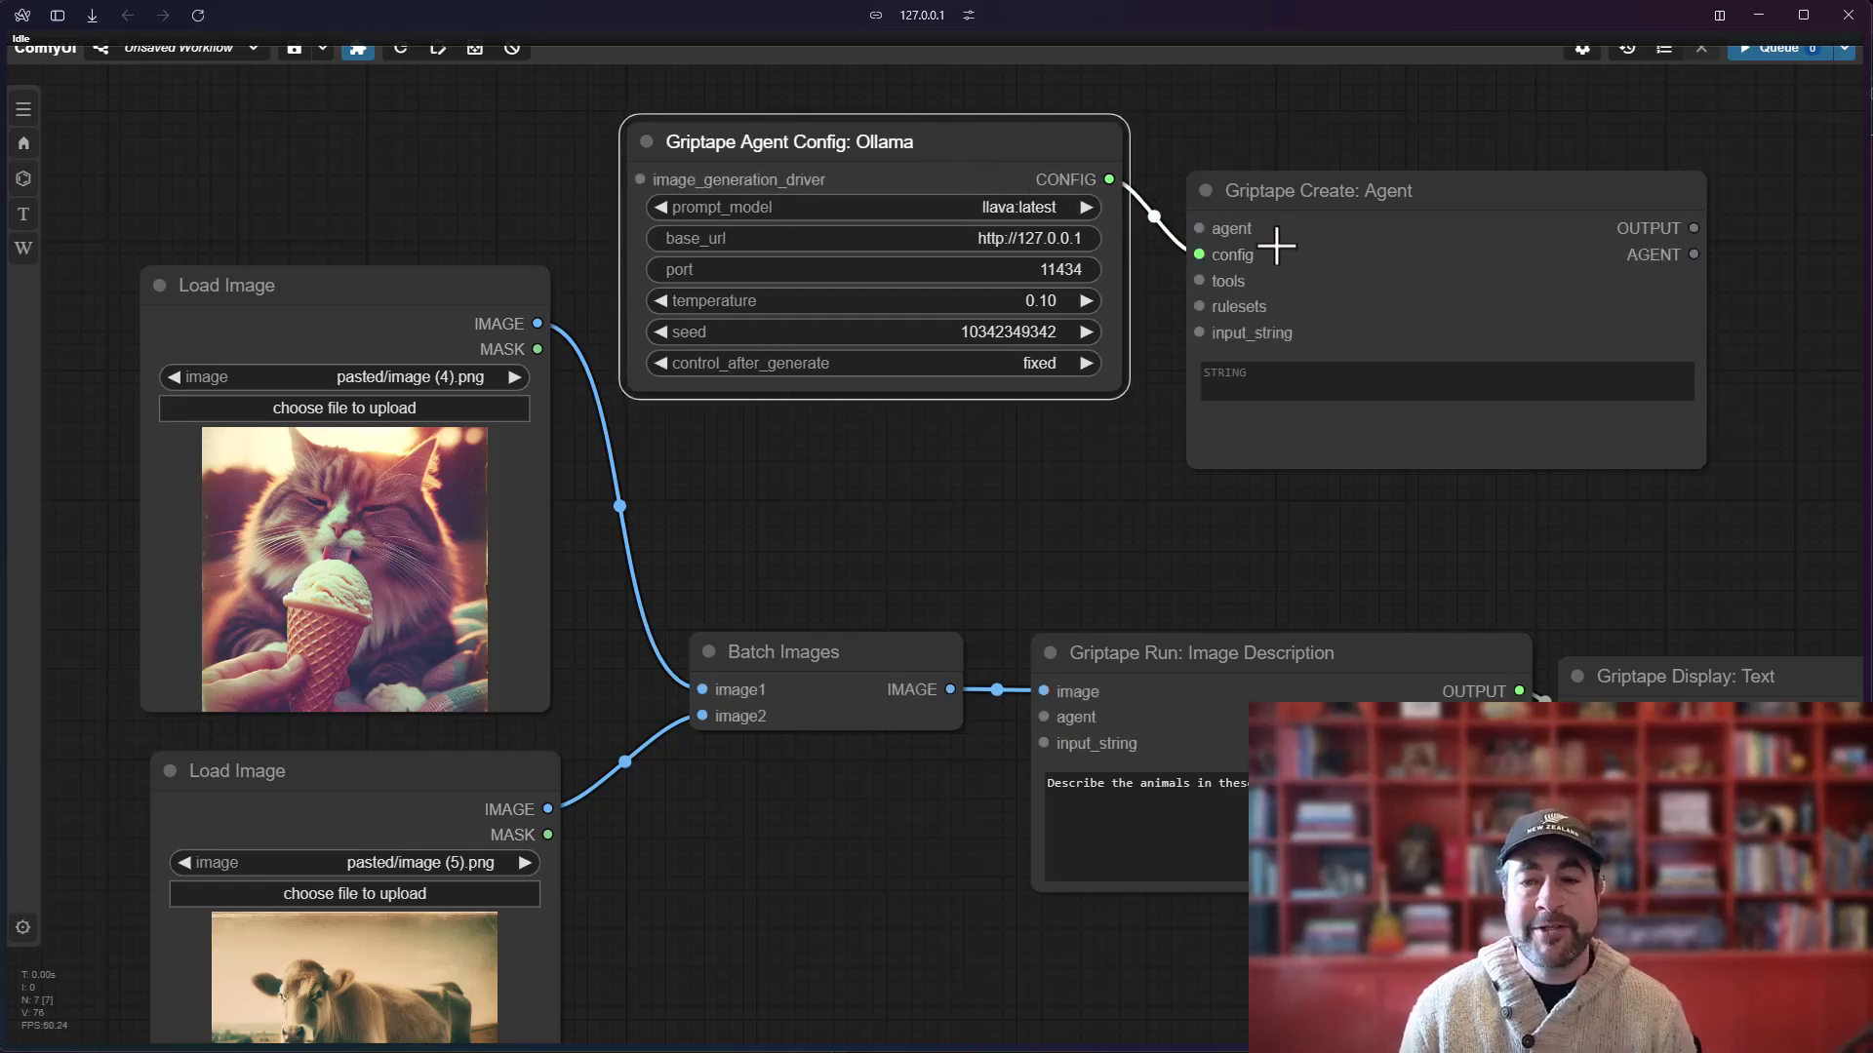
Move the Ollama config and Create: Agent nodes above the Load Image nodes and shrink the Create: Agent node.
scroll(1141, 519, down, 4)
drag(1078, 492, 863, 539)
shift+click(1100, 380)
drag(1100, 380, 719, 198)
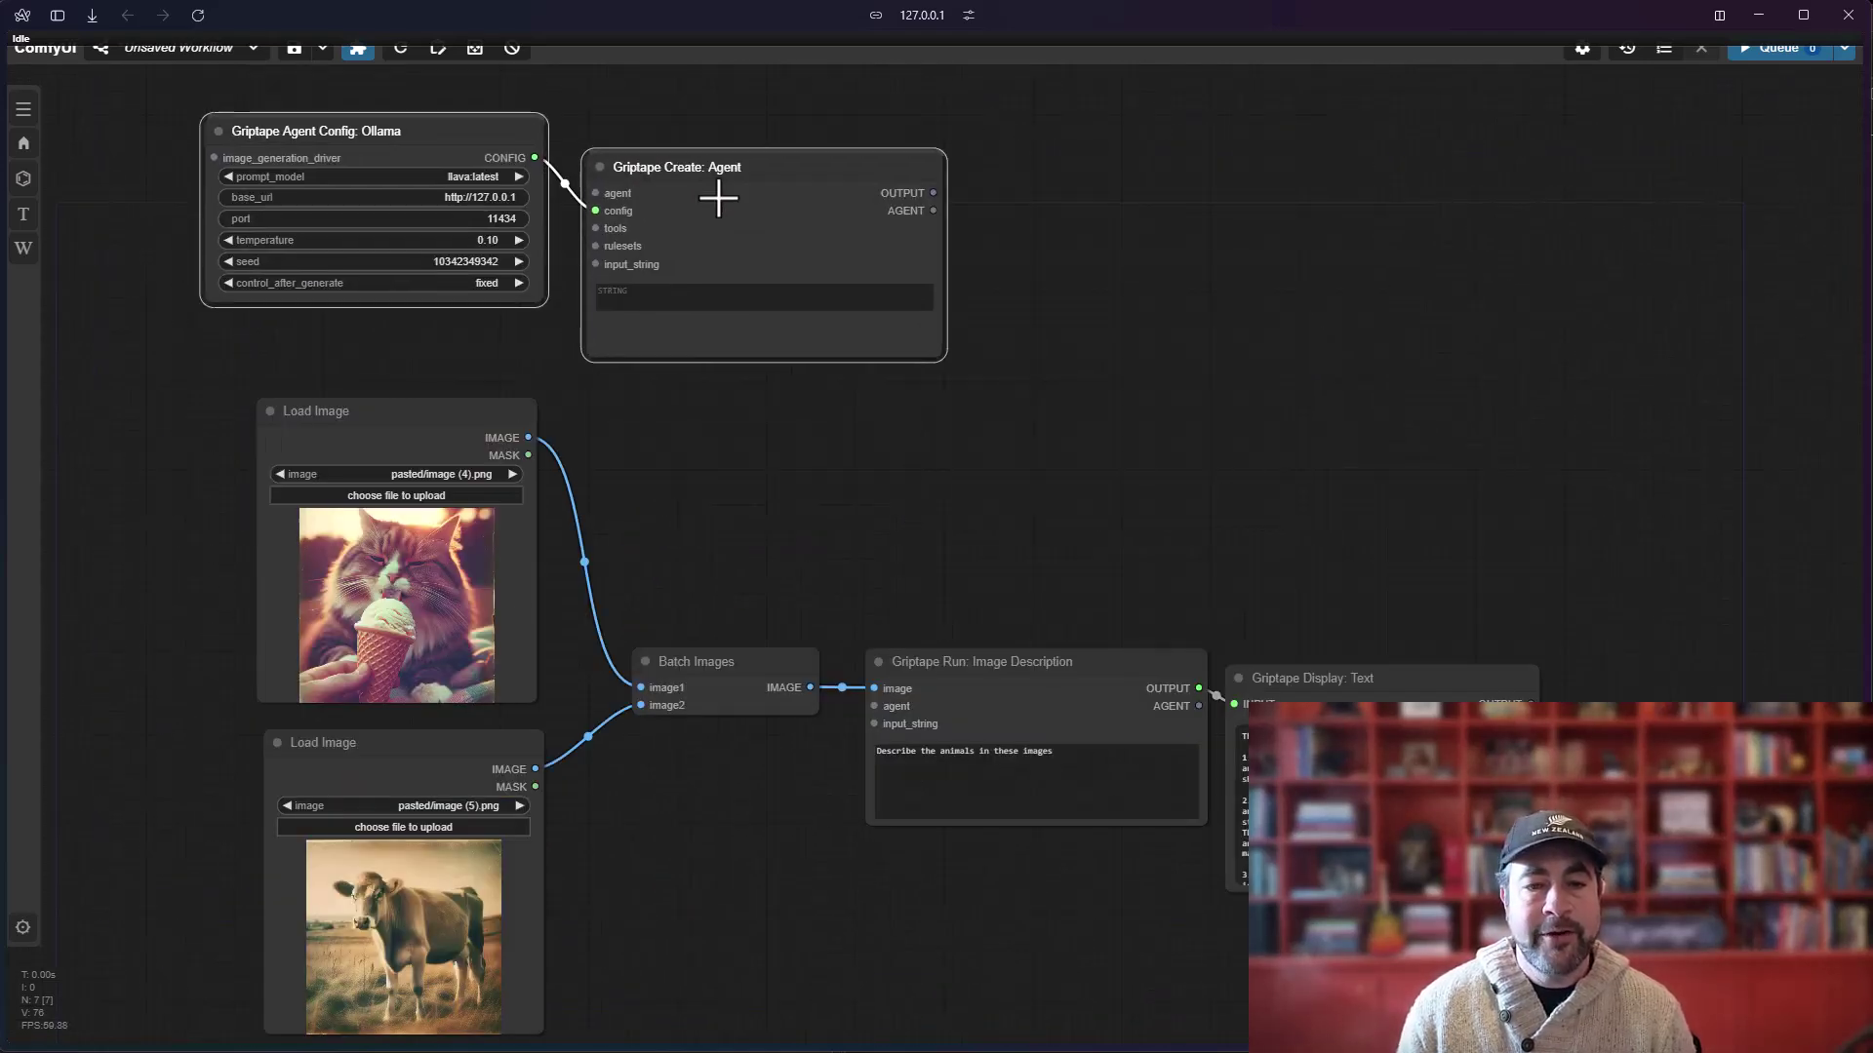
scroll(1015, 510, up, 3)
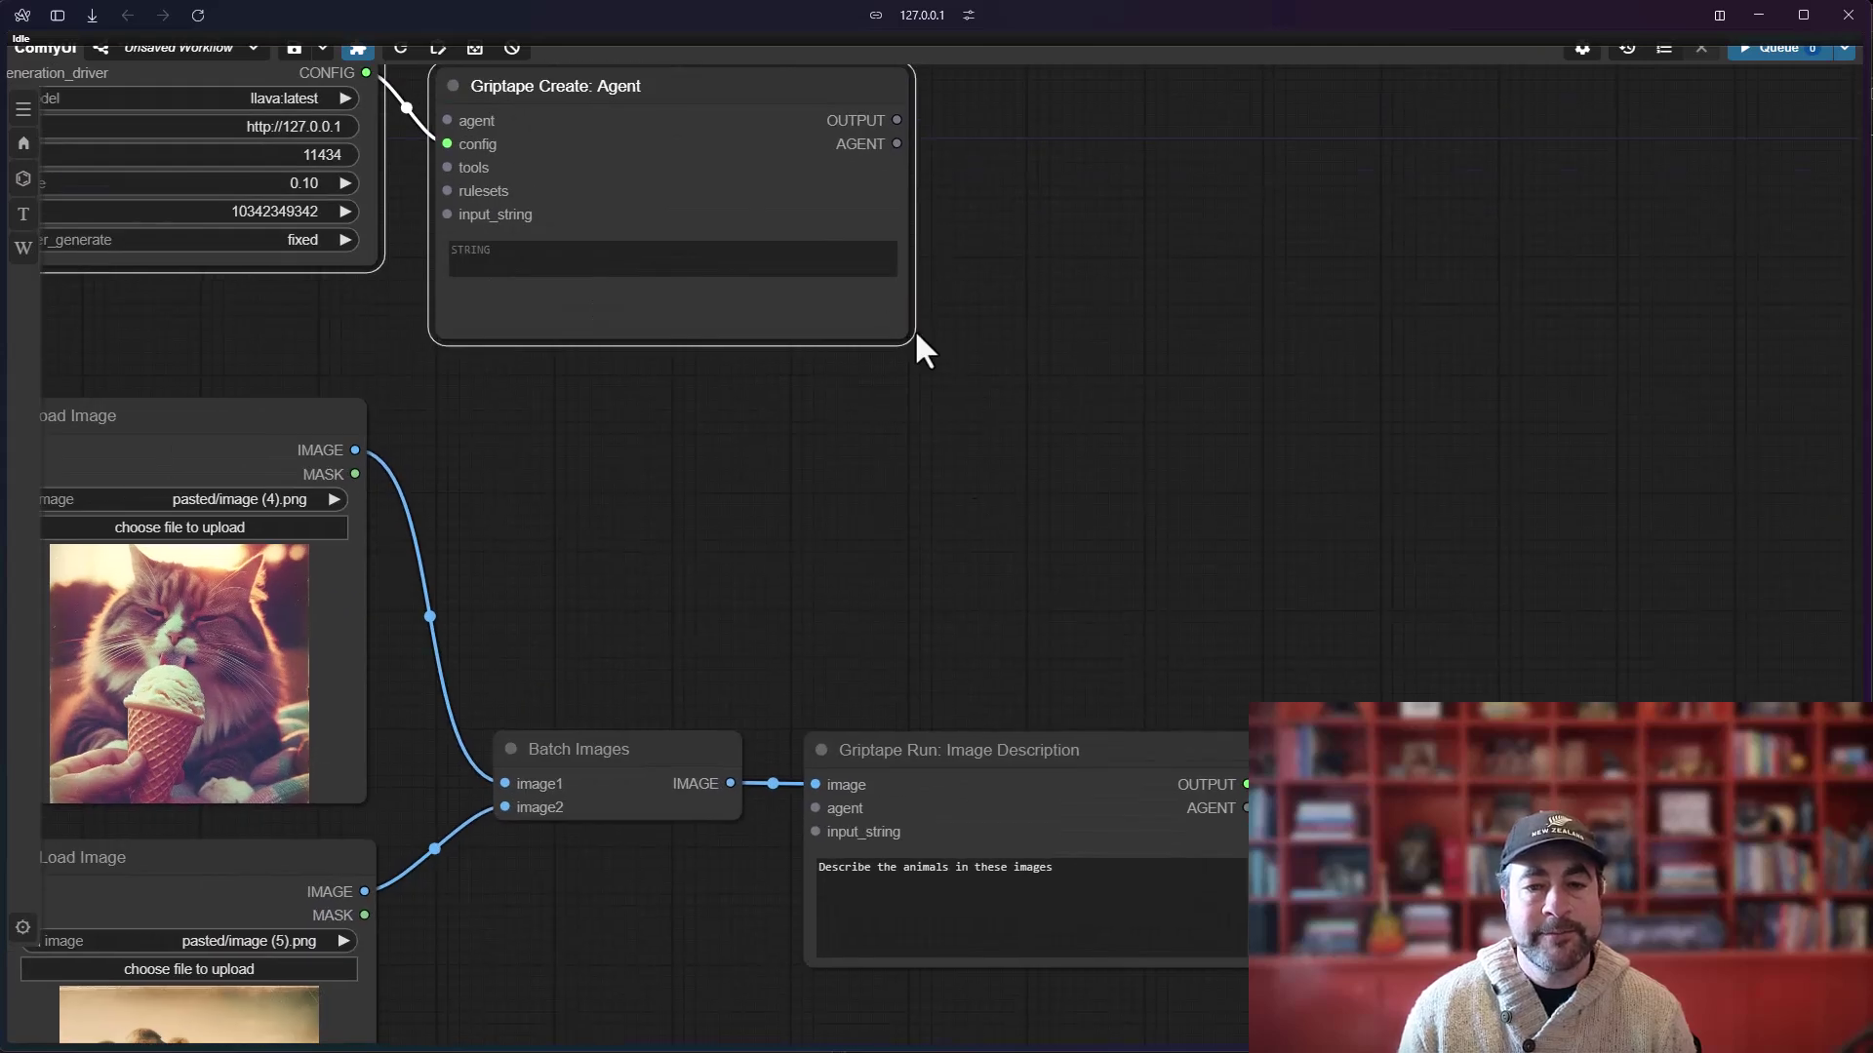
drag(914, 339, 722, 287)
drag(744, 378, 840, 375)
Connect the Create: Agent node's AGENT output to the image description node's agent input and queue the workflow.
drag(797, 143, 914, 805)
drag(953, 502, 1188, 685)
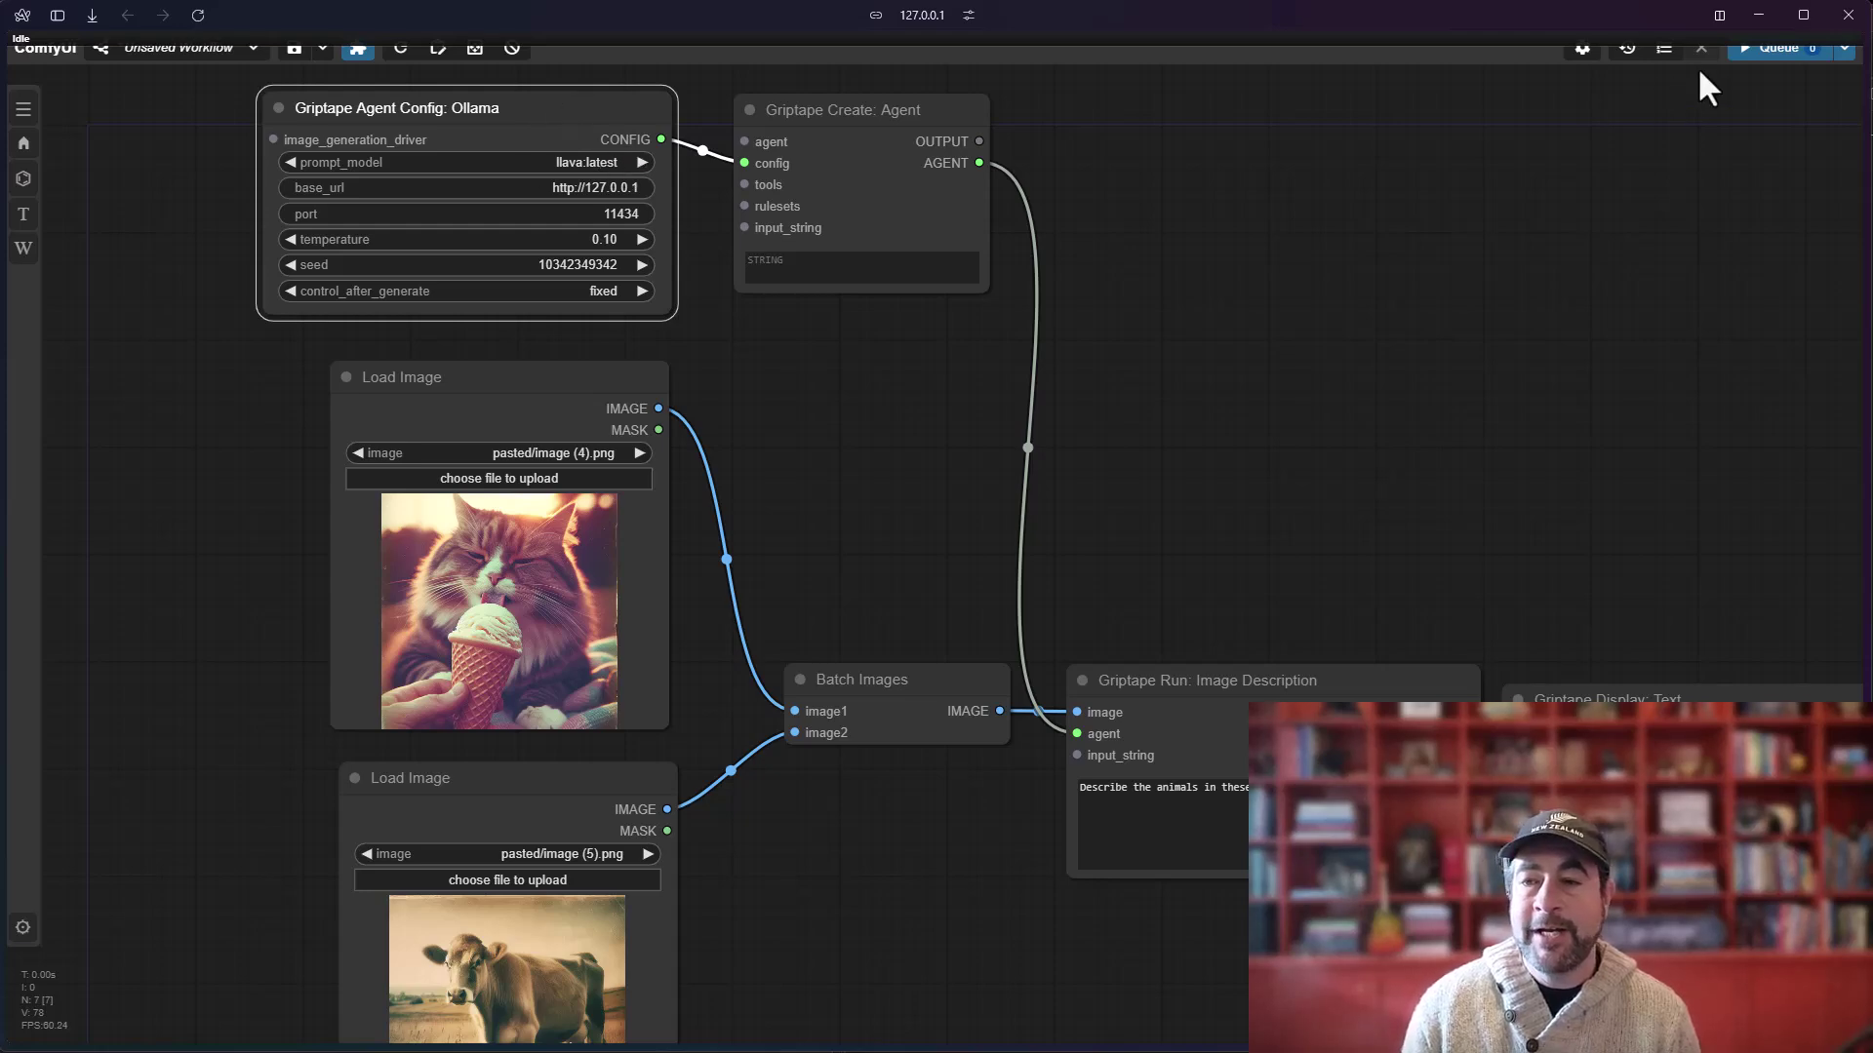
click(1746, 48)
Review the animal description in the Griptape Display: Text node and the overall workflow graph.
scroll(1384, 554, down, 2)
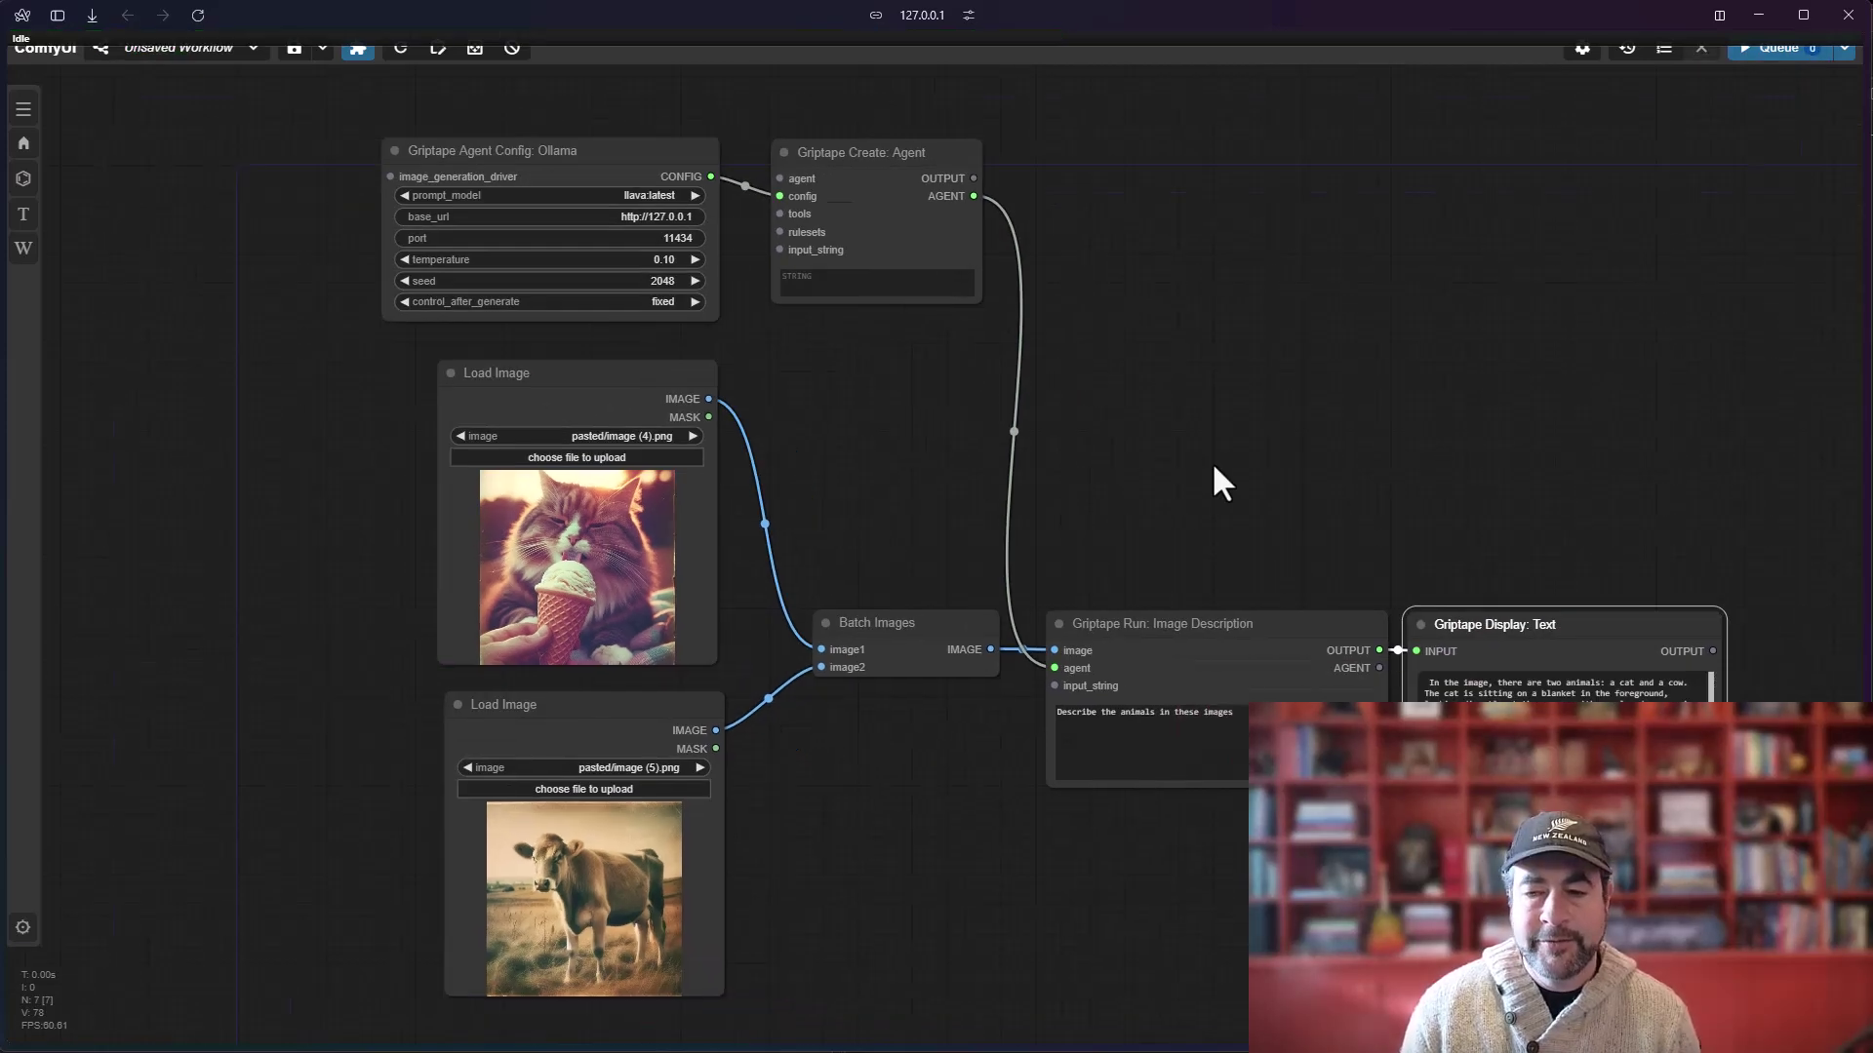
scroll(1214, 466, up, 1)
drag(1213, 466, 894, 281)
scroll(890, 717, down, 3)
drag(587, 215, 1178, 423)
scroll(1176, 415, down, 3)
drag(1152, 336, 1110, 477)
scroll(1112, 485, down, 3)
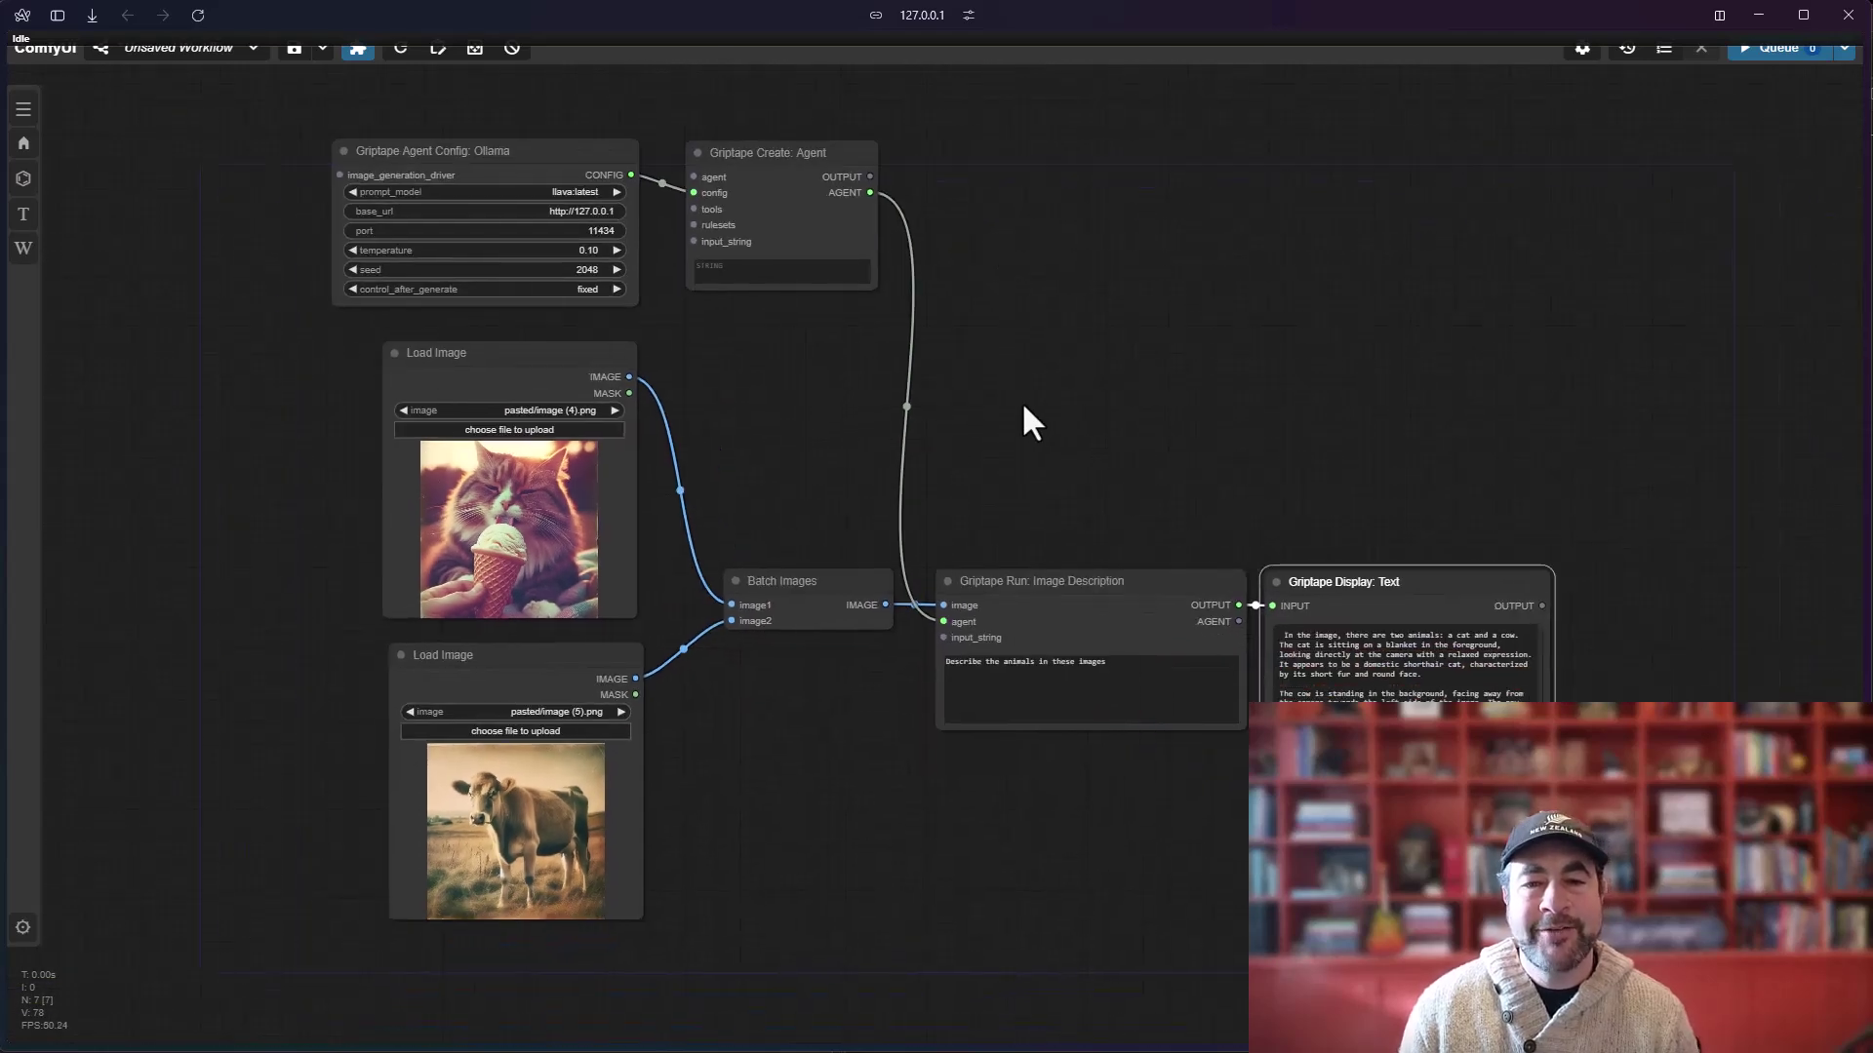
Examine how the Ollama config and Create: Agent nodes feed the image description node in the finished workflow.
click(1058, 585)
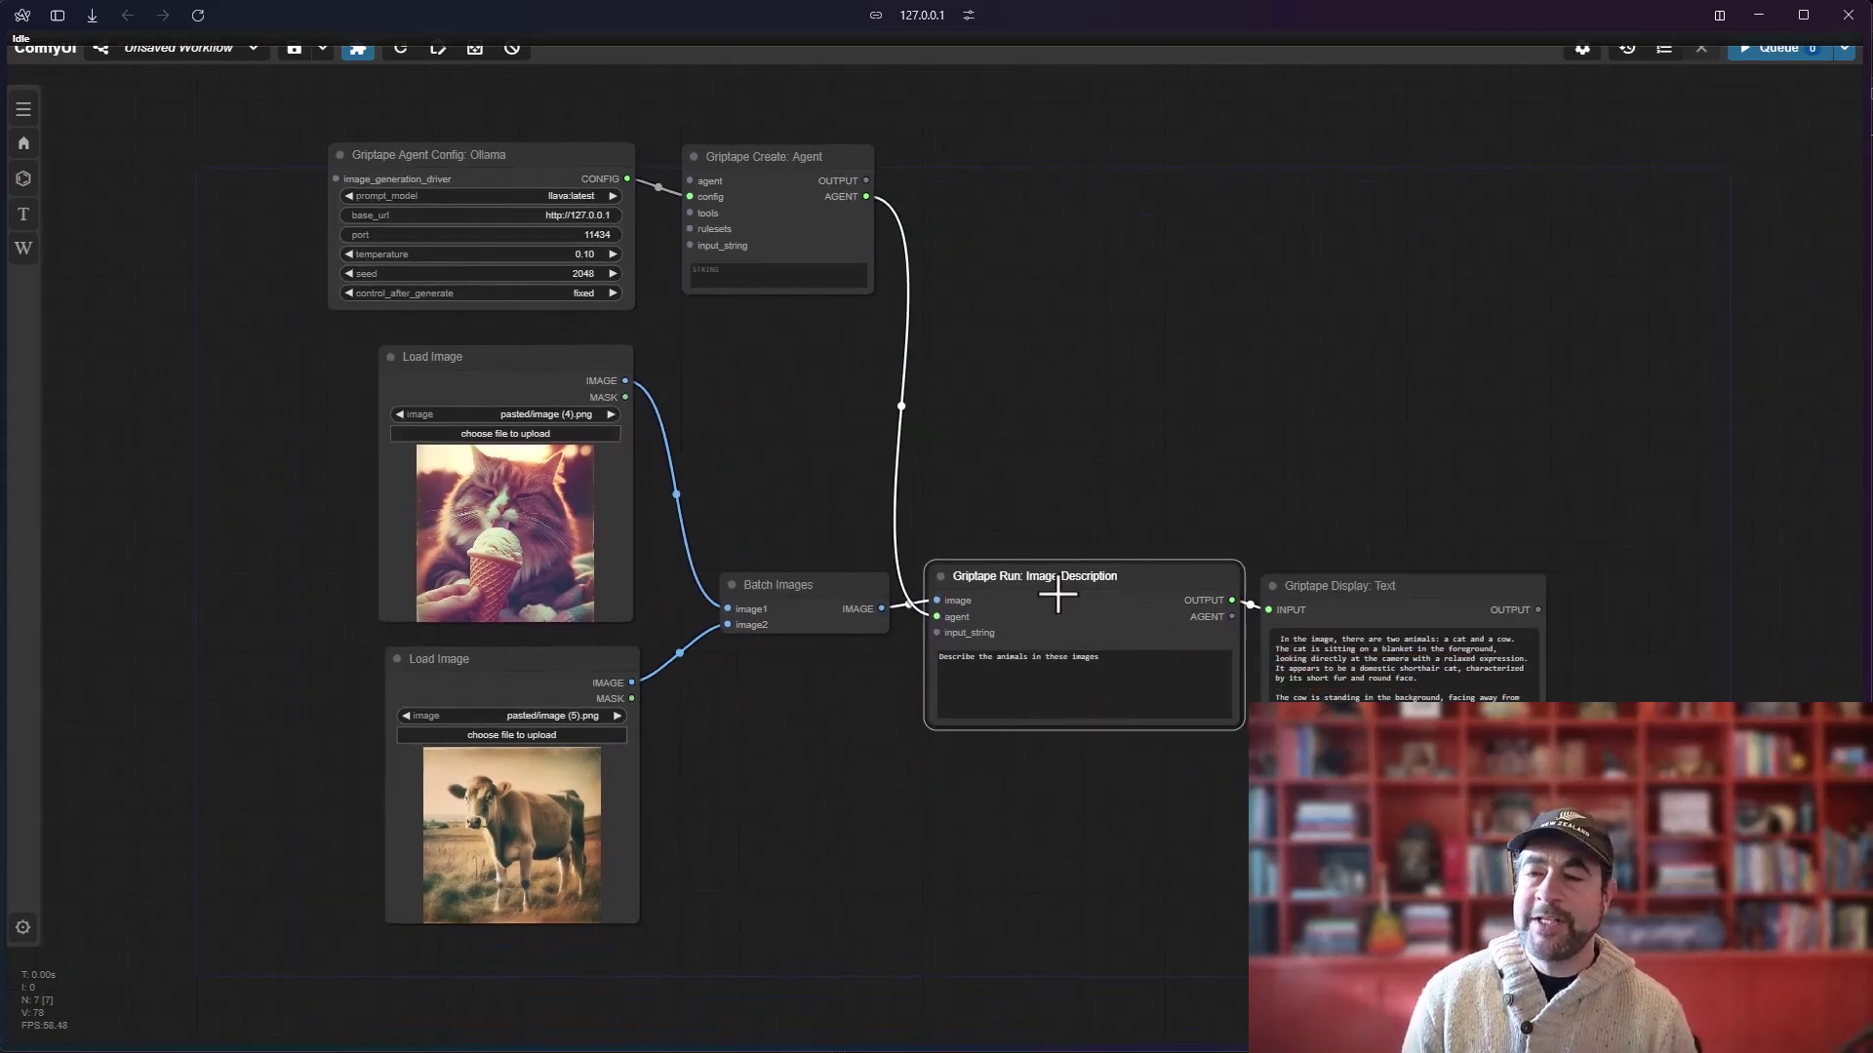
scroll(1083, 420, up, 4)
drag(1071, 483, 1410, 754)
click(744, 326)
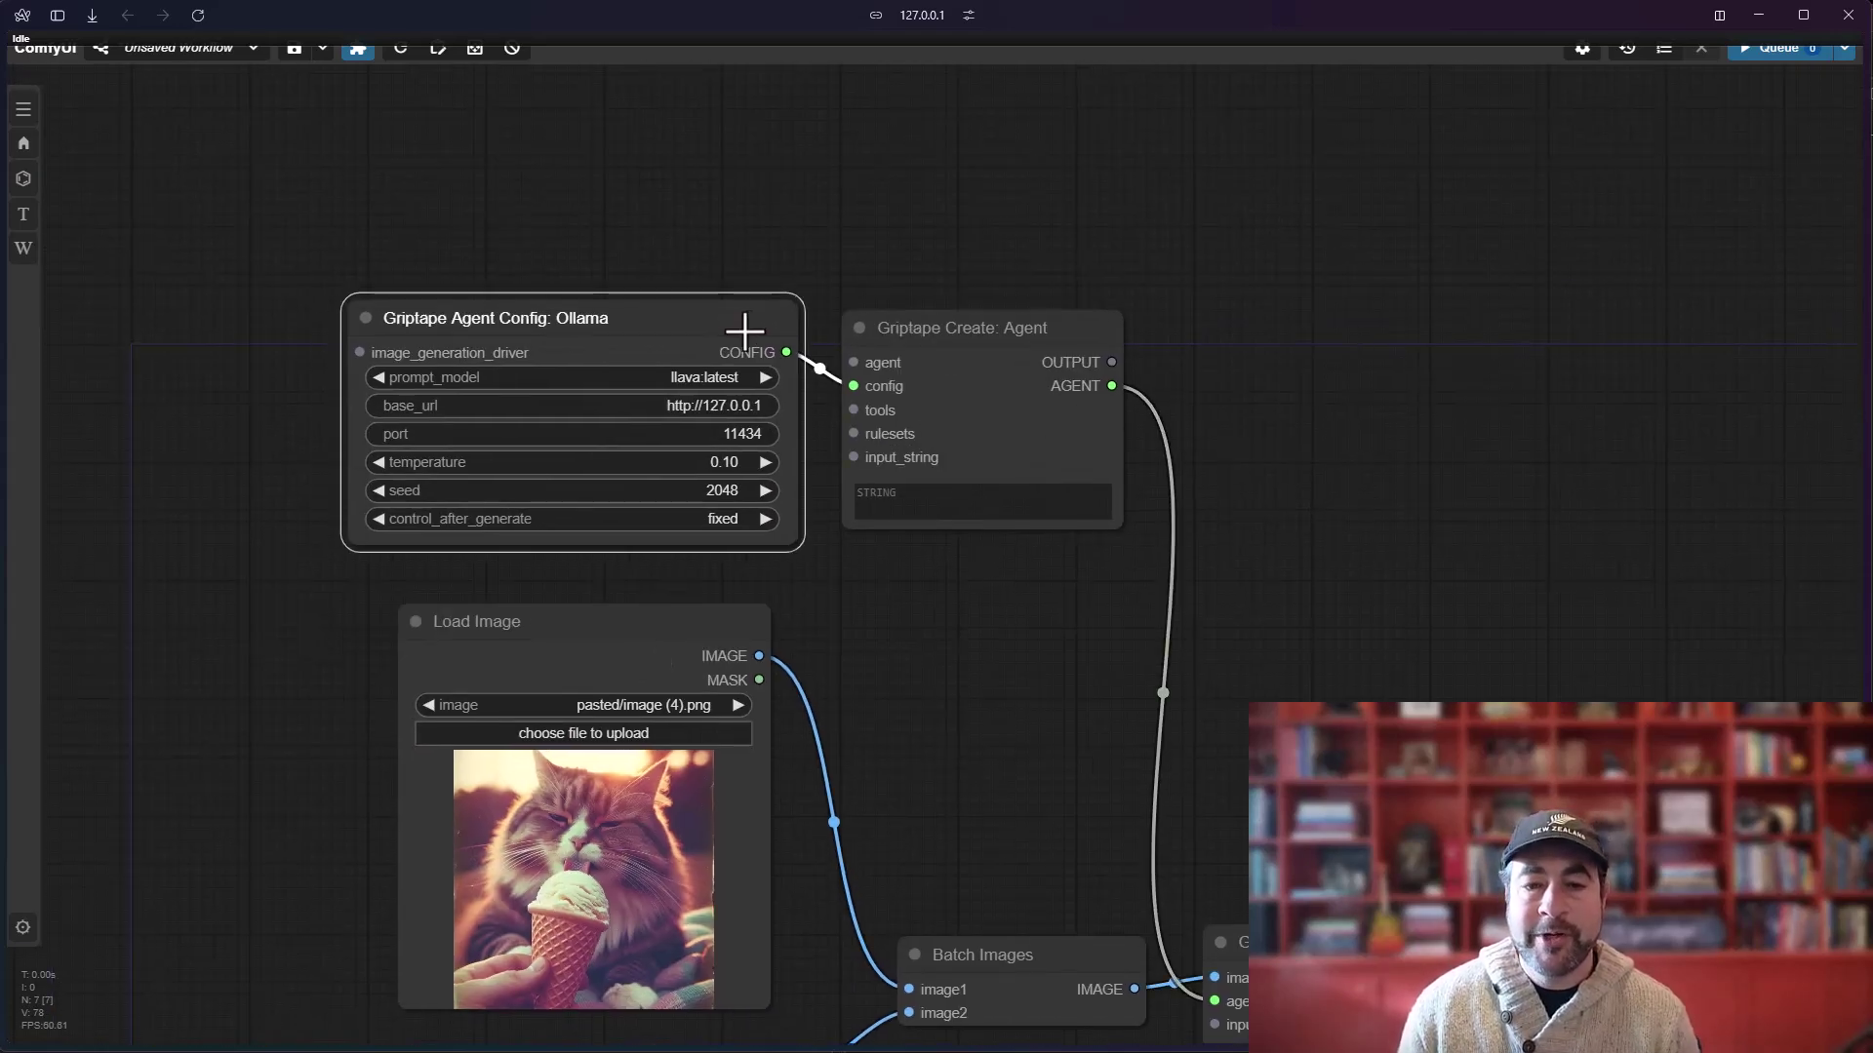
click(928, 337)
drag(928, 337, 917, 339)
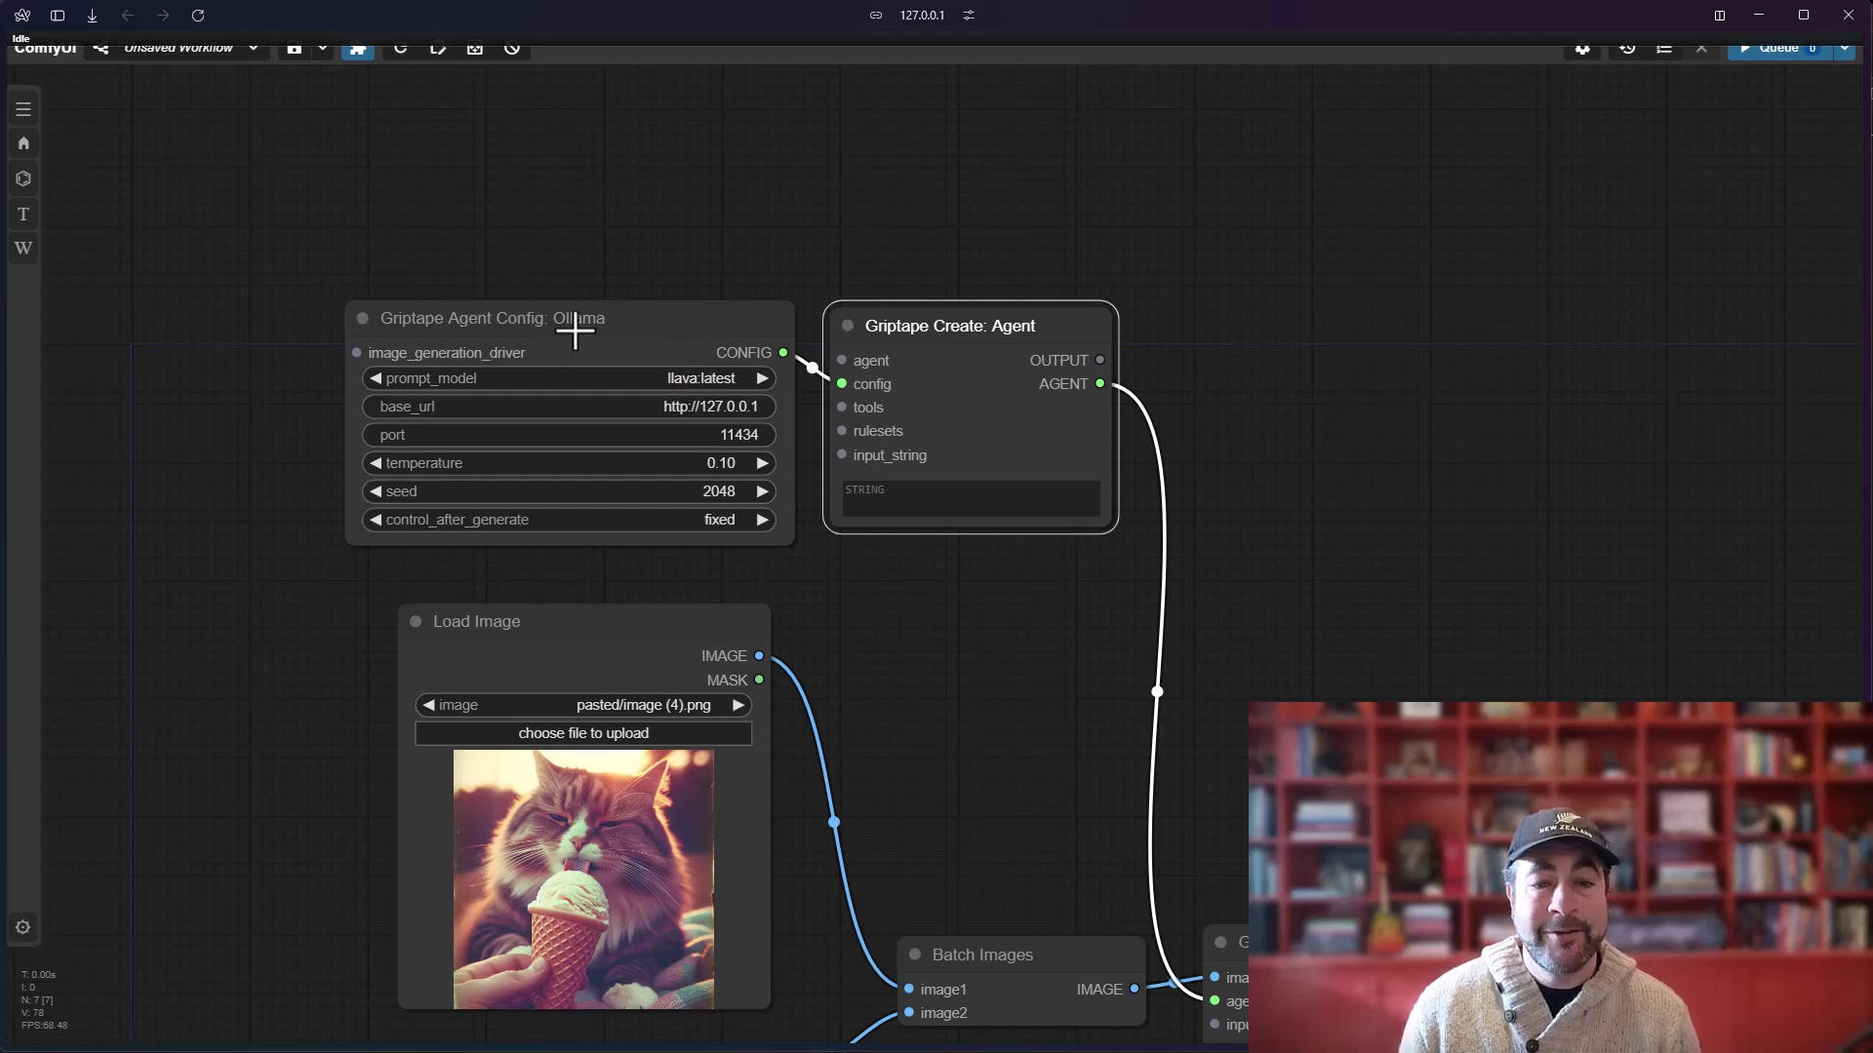
scroll(1216, 536, down, 2)
drag(1216, 537, 1055, 350)
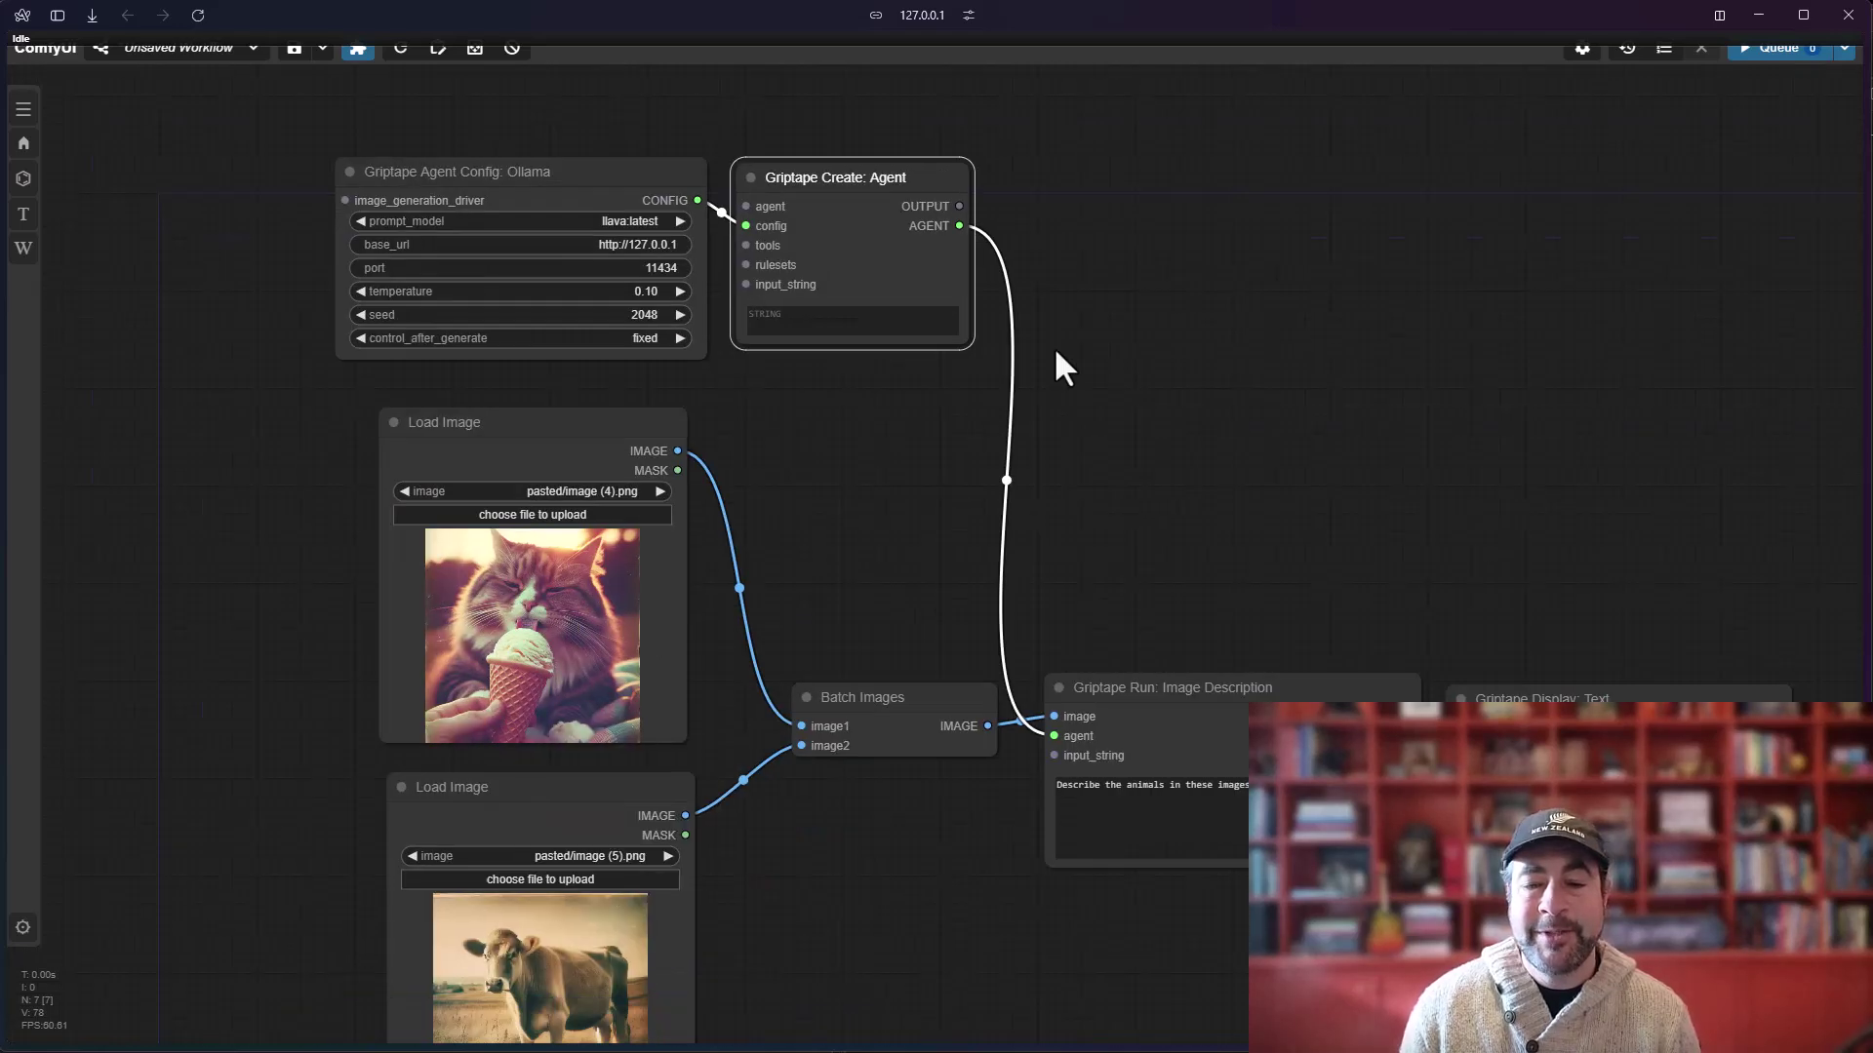
drag(1224, 603, 1076, 477)
scroll(1075, 483, up, 1)
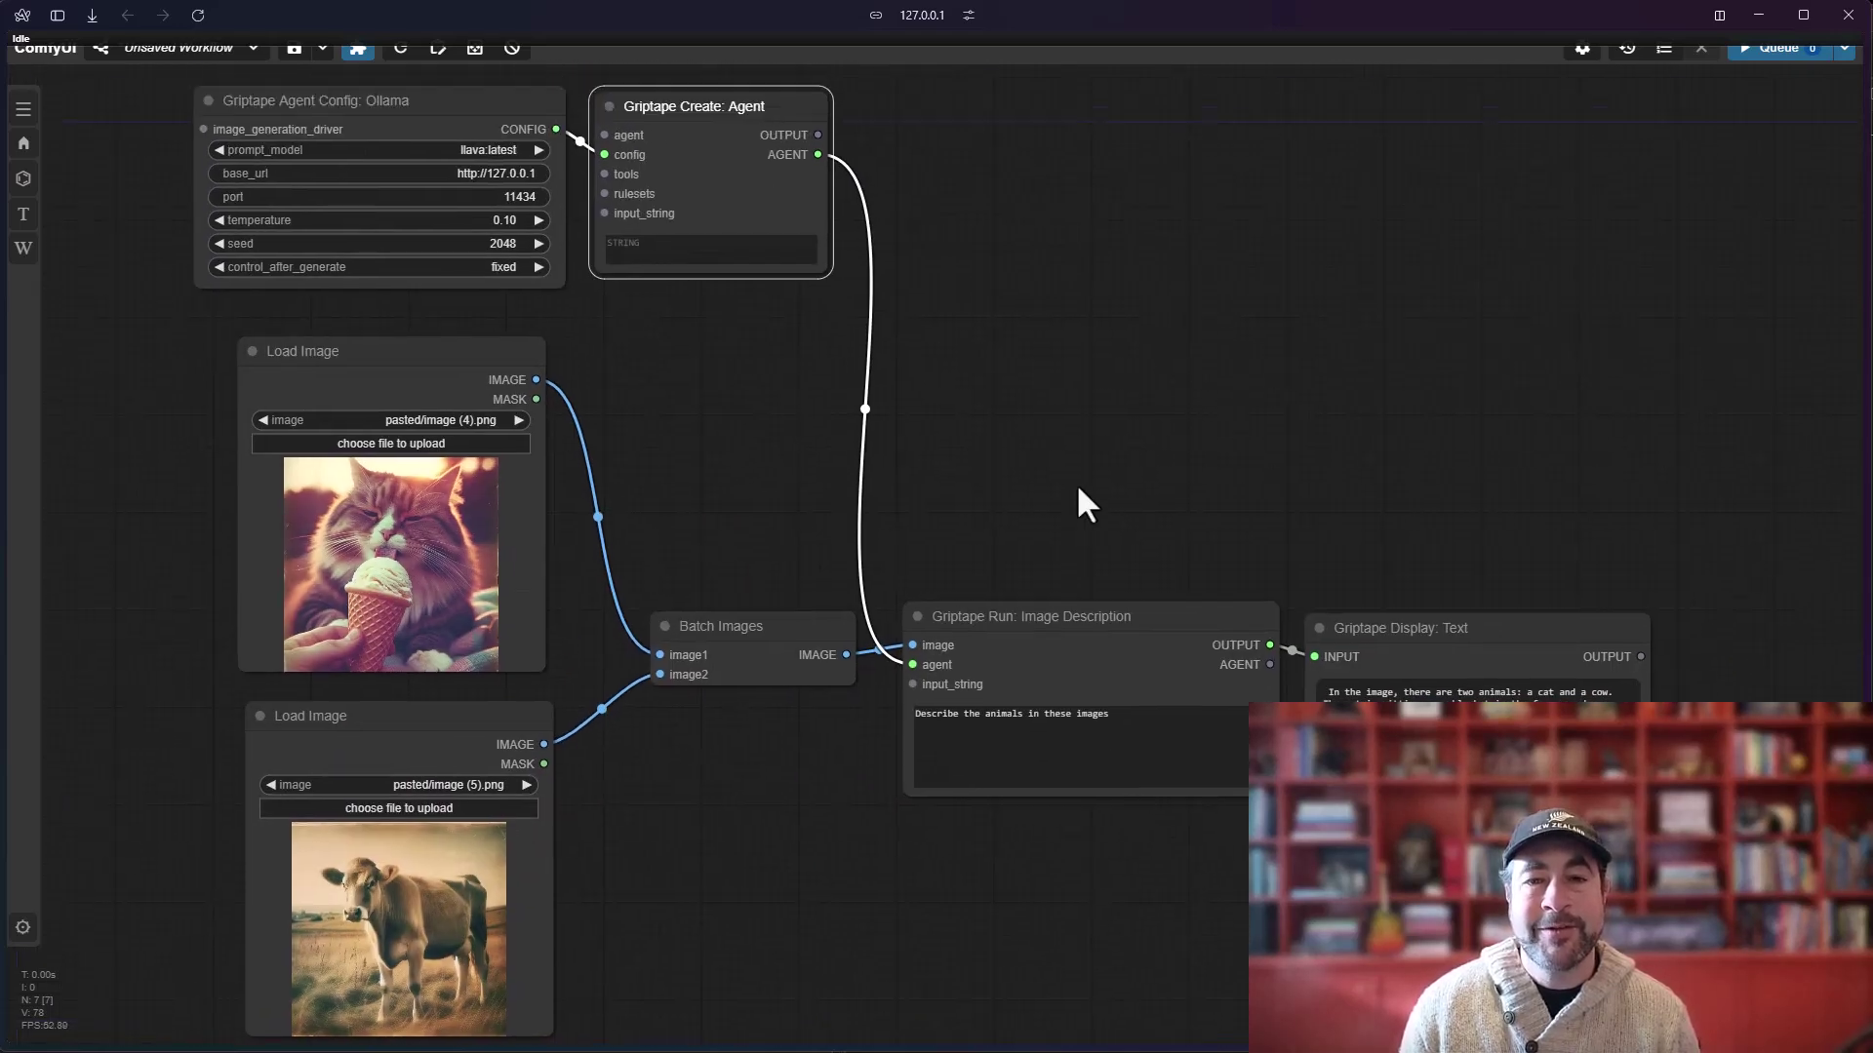
scroll(1075, 483, down, 2)
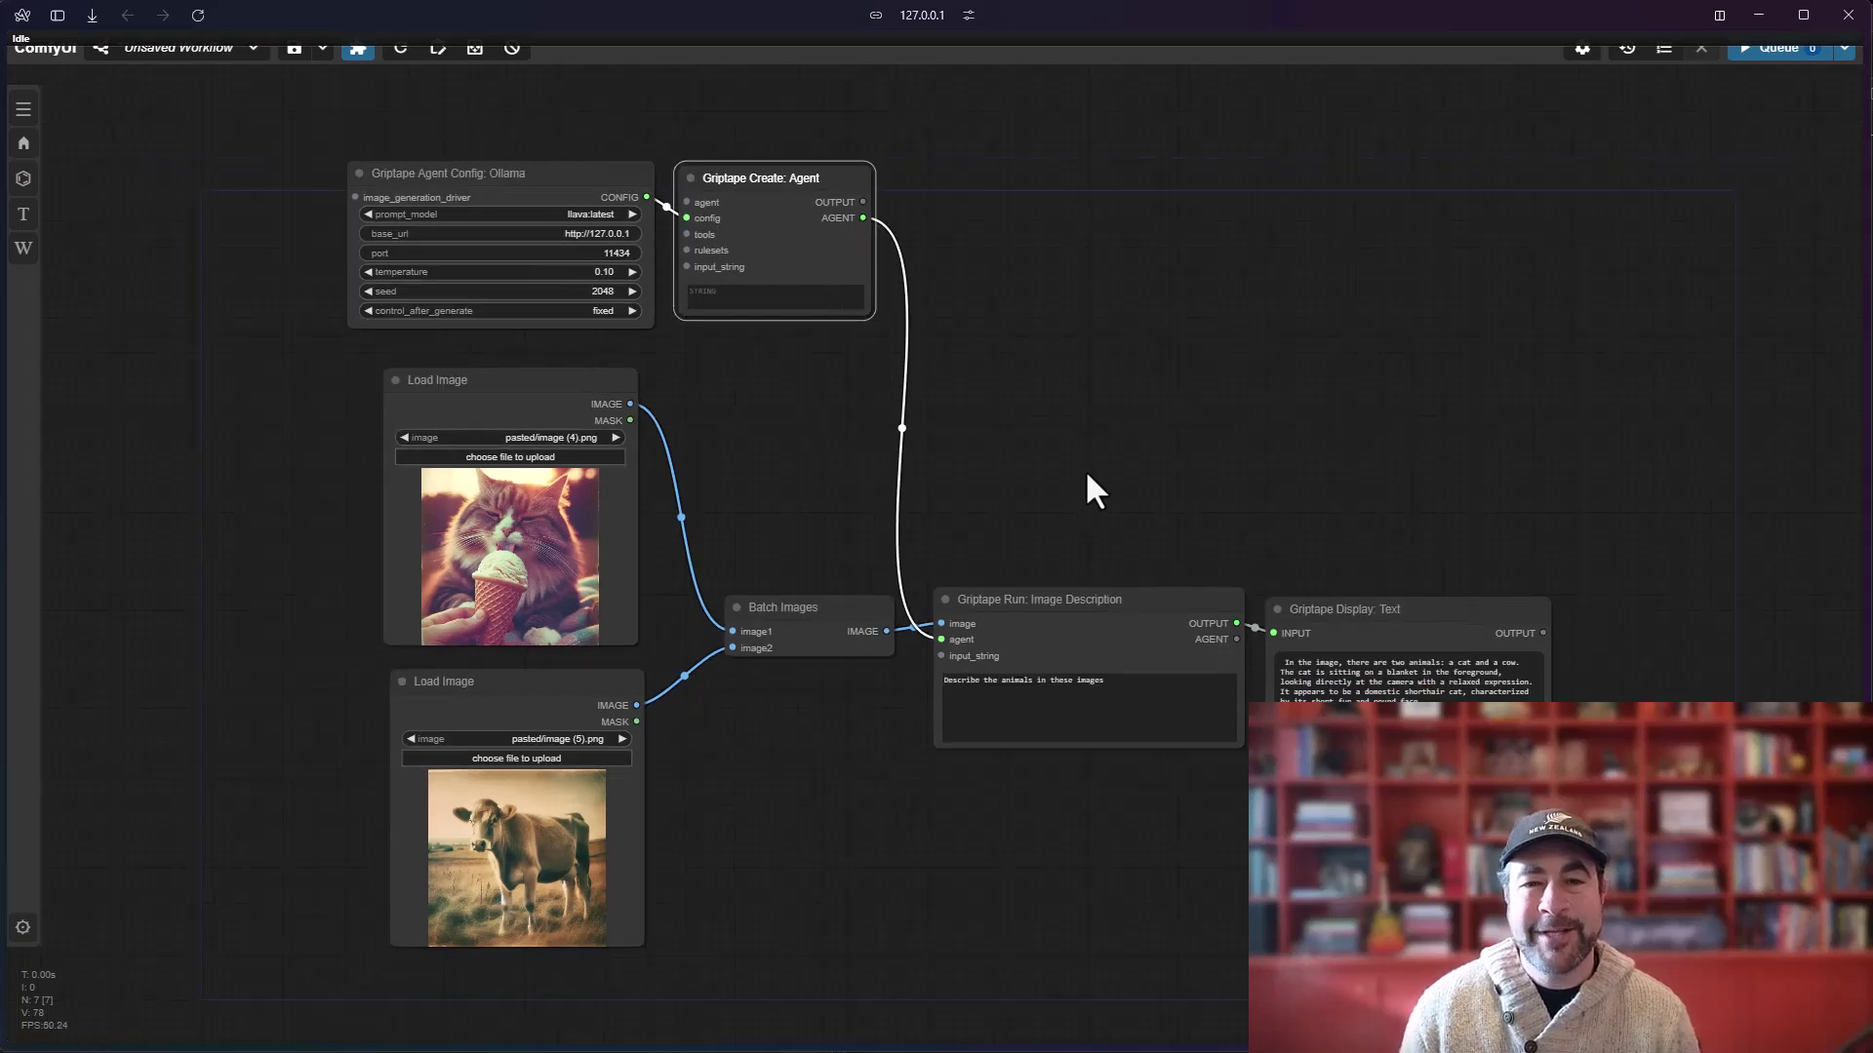